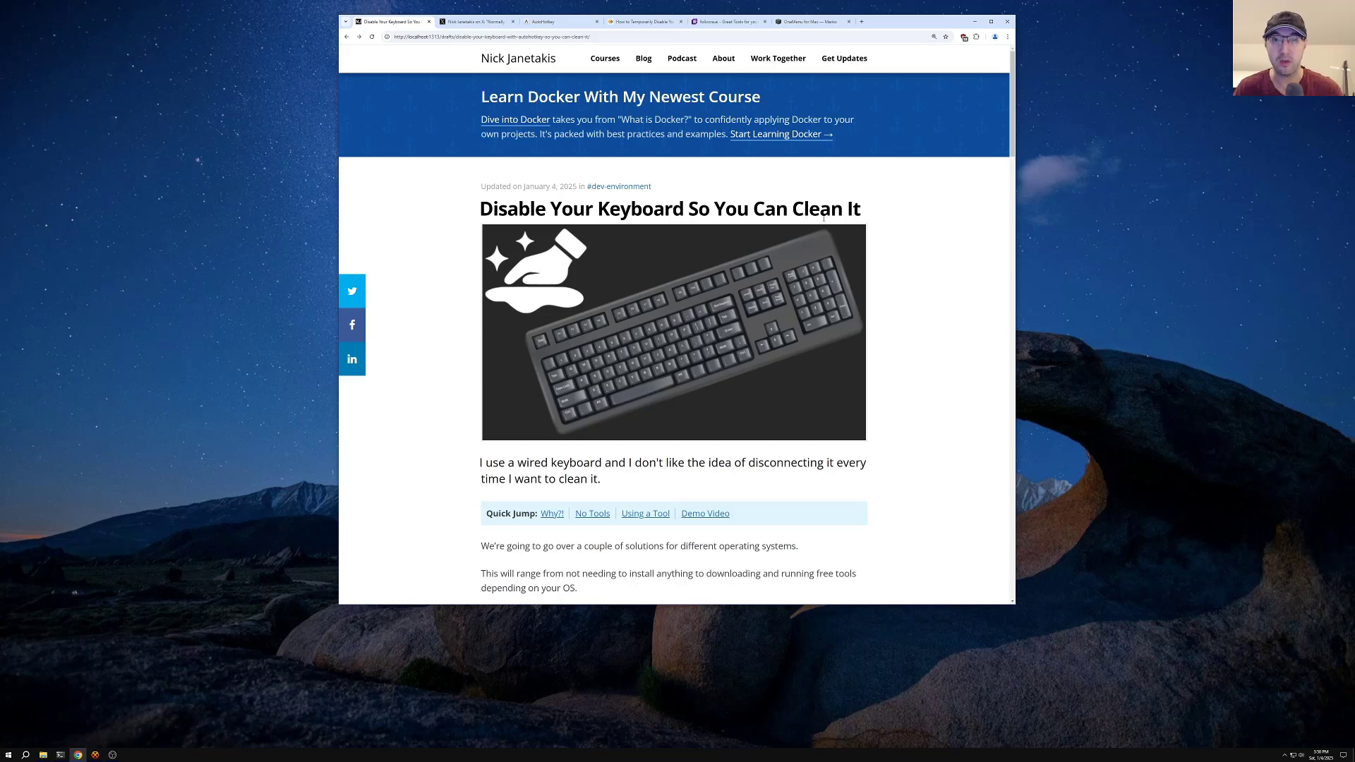
Read the intro, highlighting 'disconnecting', 'a couple of solutions', the no-install note and 'depending on your OS'.
scroll(879, 228, "down", 2)
left_click_drag(555, 321, 595, 321)
left_click_drag(691, 321, 698, 322)
double_click(787, 321)
left_click(800, 323)
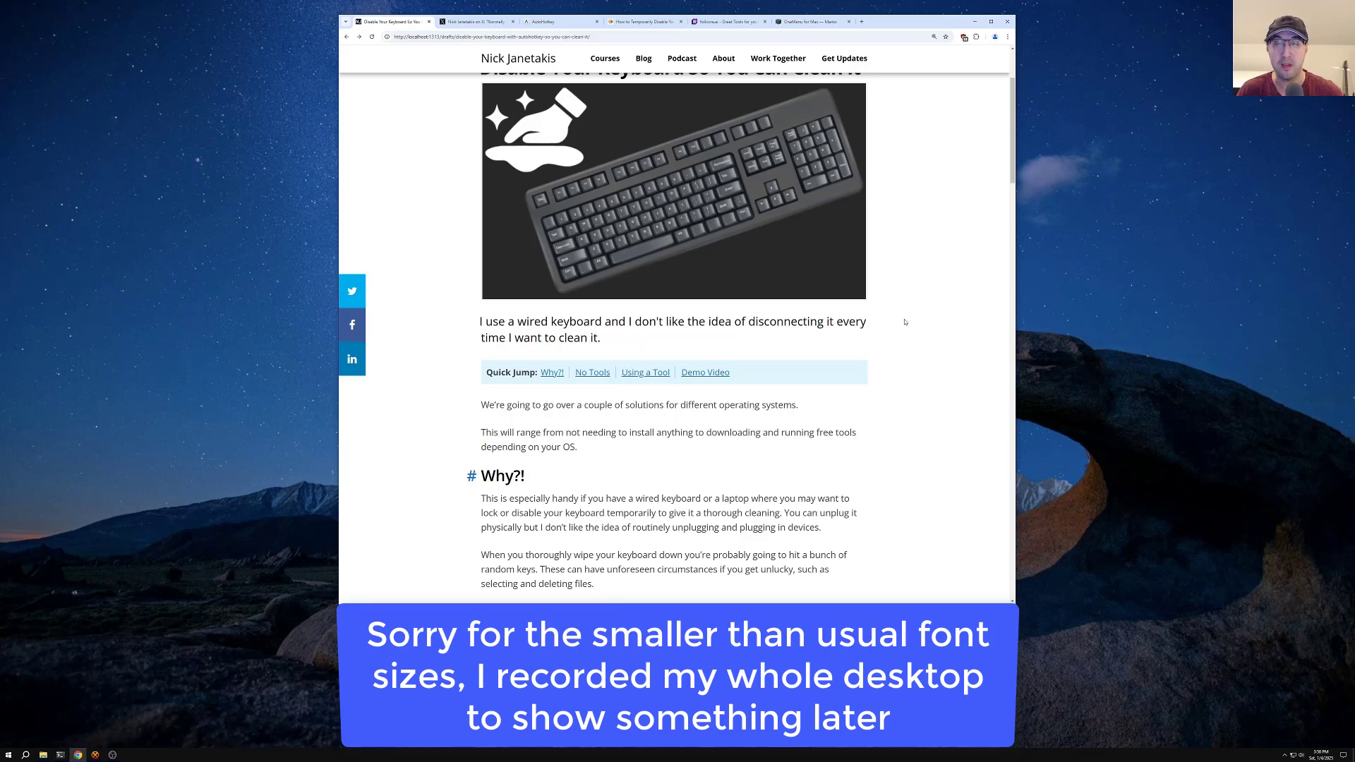
scroll(709, 337, "down", 1)
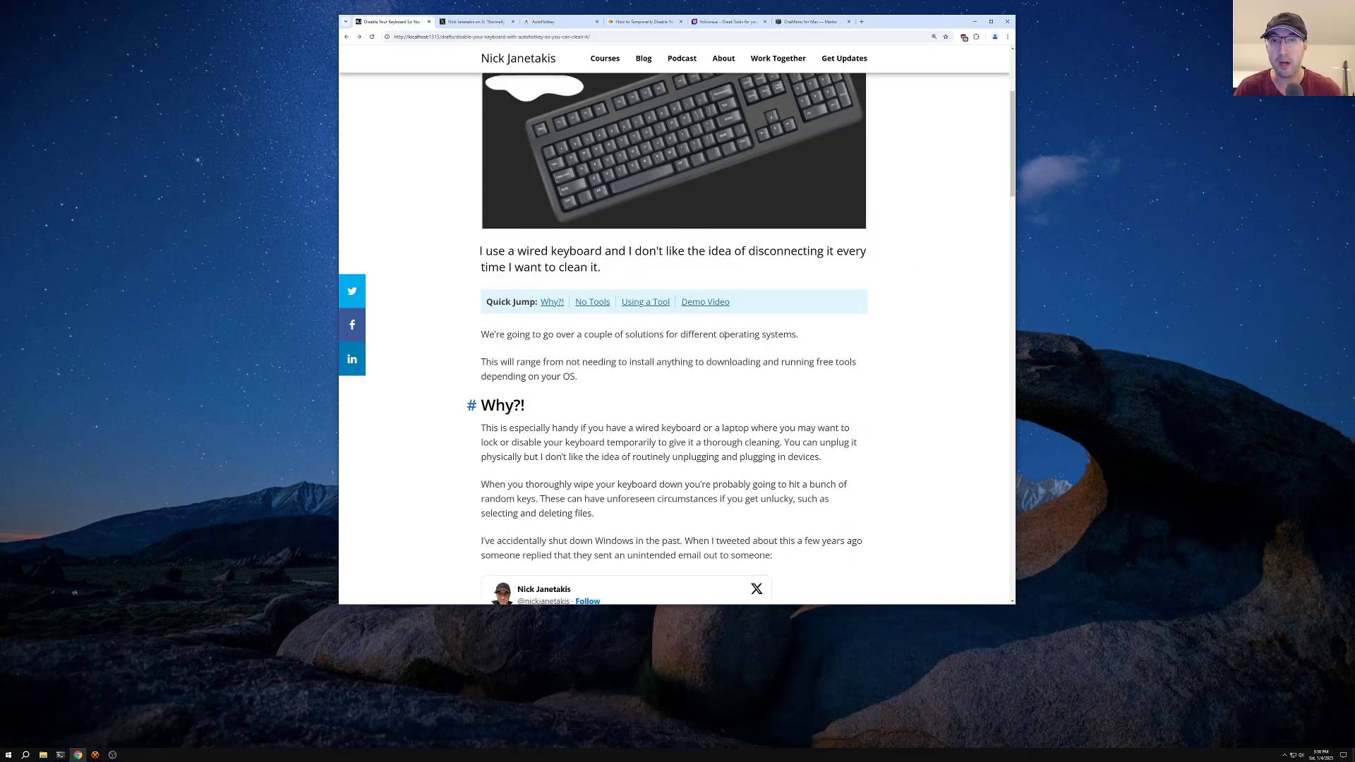
left_click_drag(593, 338, 668, 336)
left_click(814, 325)
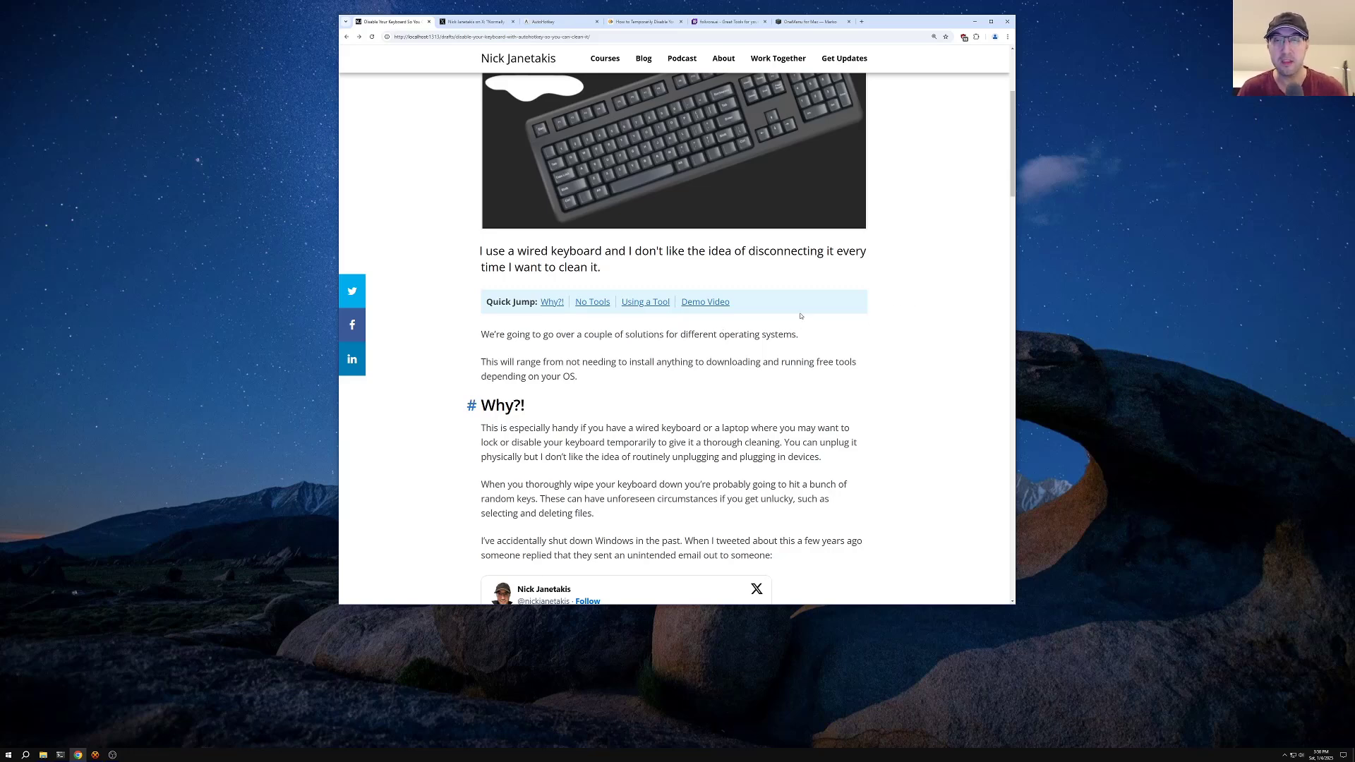
left_click_drag(565, 362, 637, 362)
left_click(714, 362)
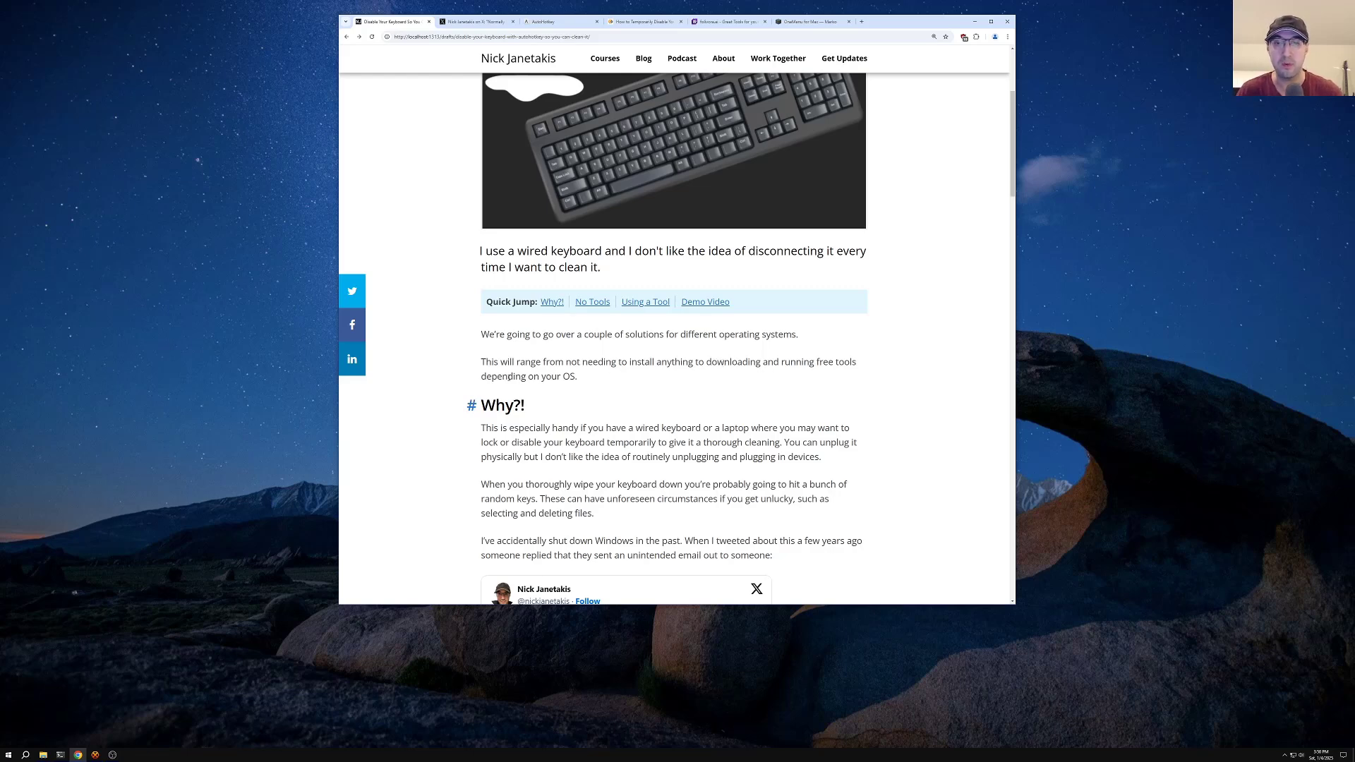
left_click_drag(508, 378, 567, 377)
left_click(604, 382)
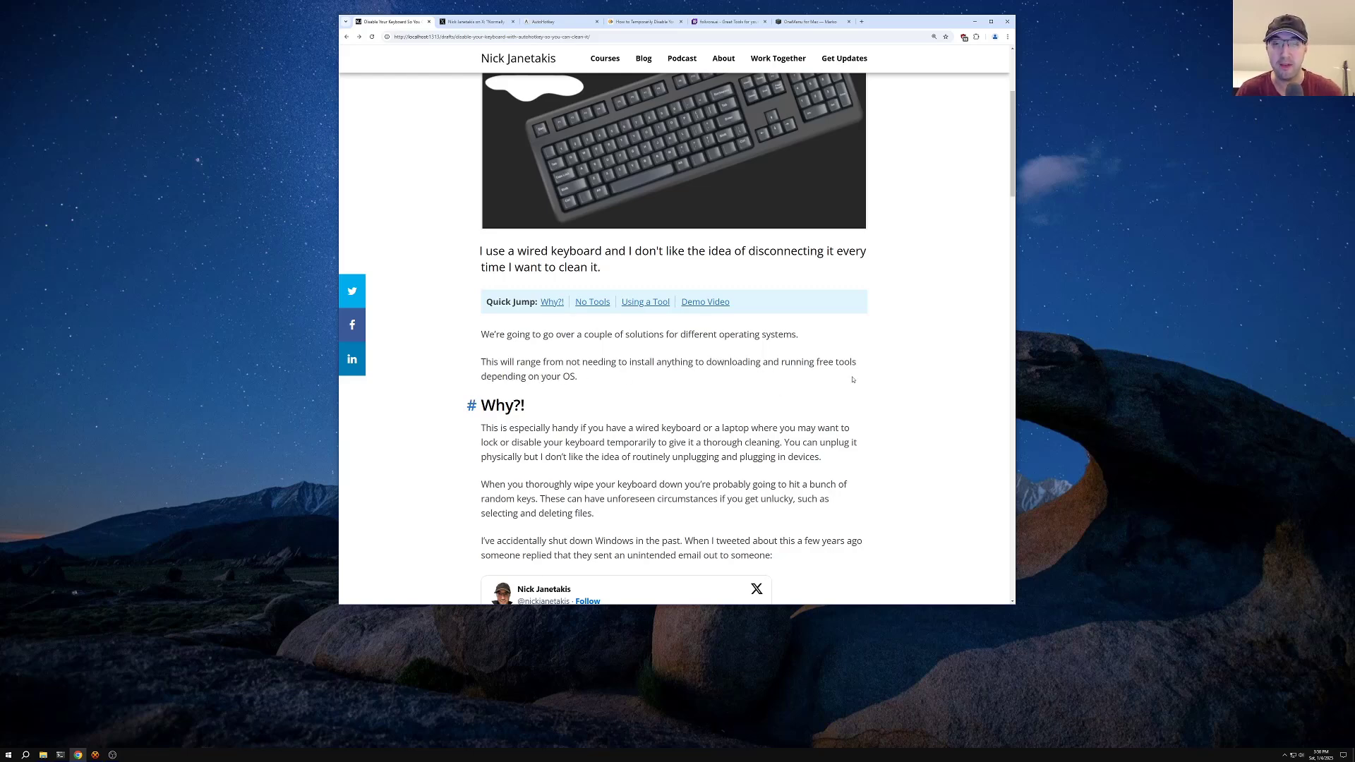
Read the wired-keyboard advice, highlighting 'unplug it', wiping the keyboard down and 'unforeseen circumstances'.
scroll(852, 380, "down", 3)
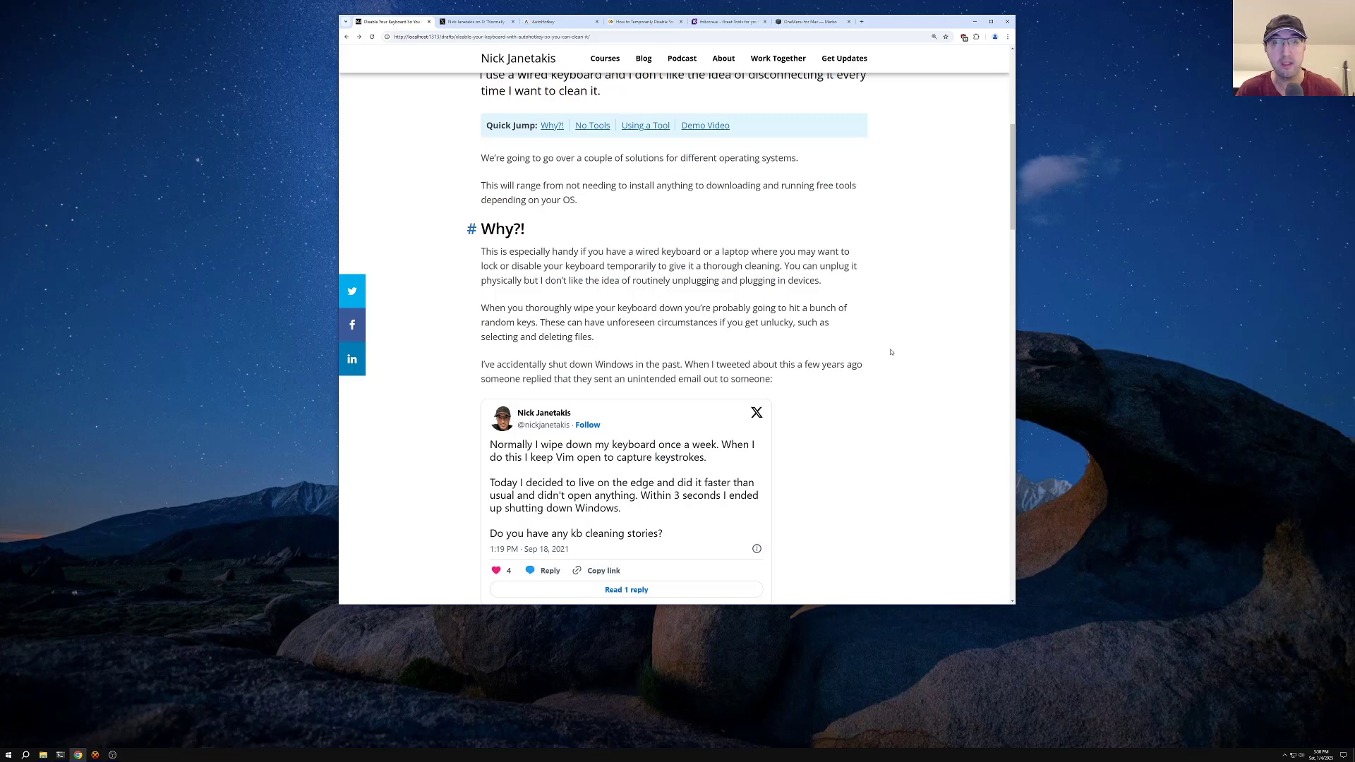
scroll(891, 352, "down", 1)
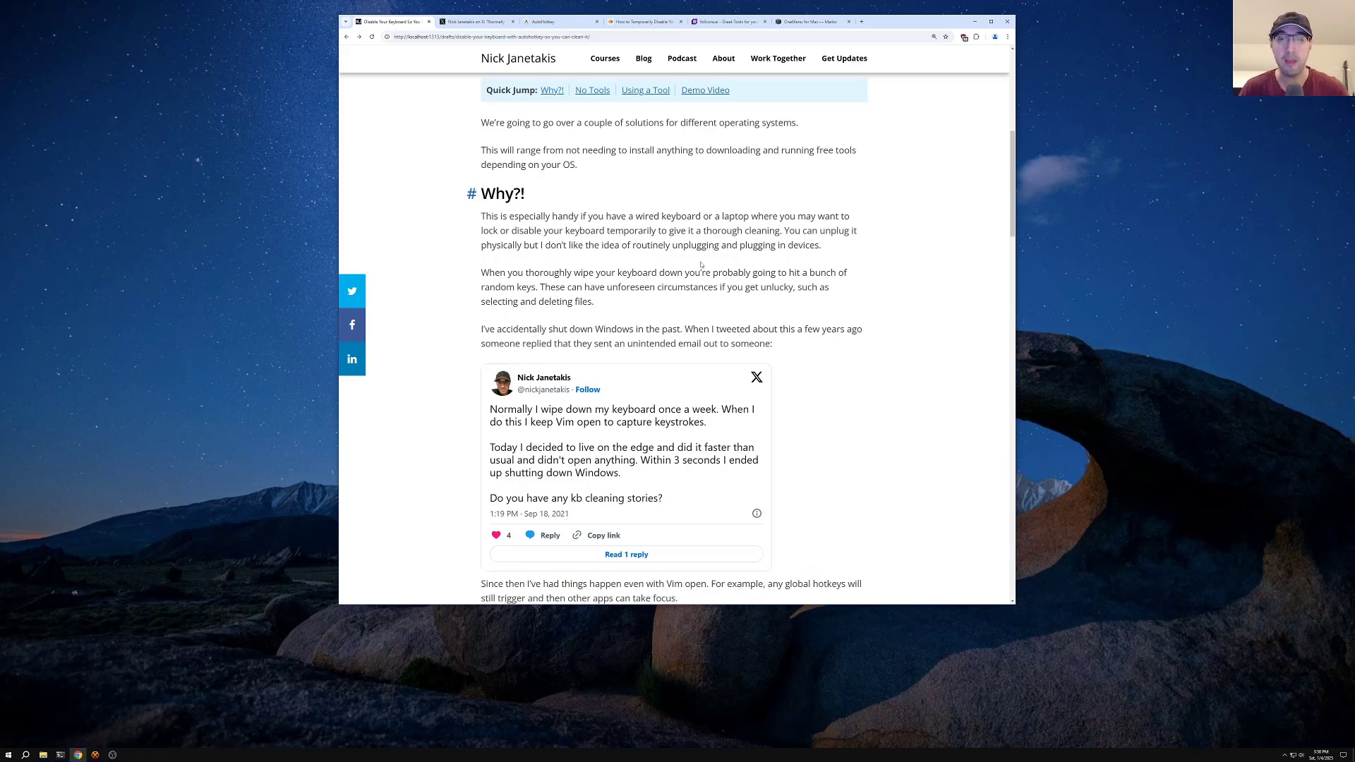
left_click_drag(638, 217, 698, 217)
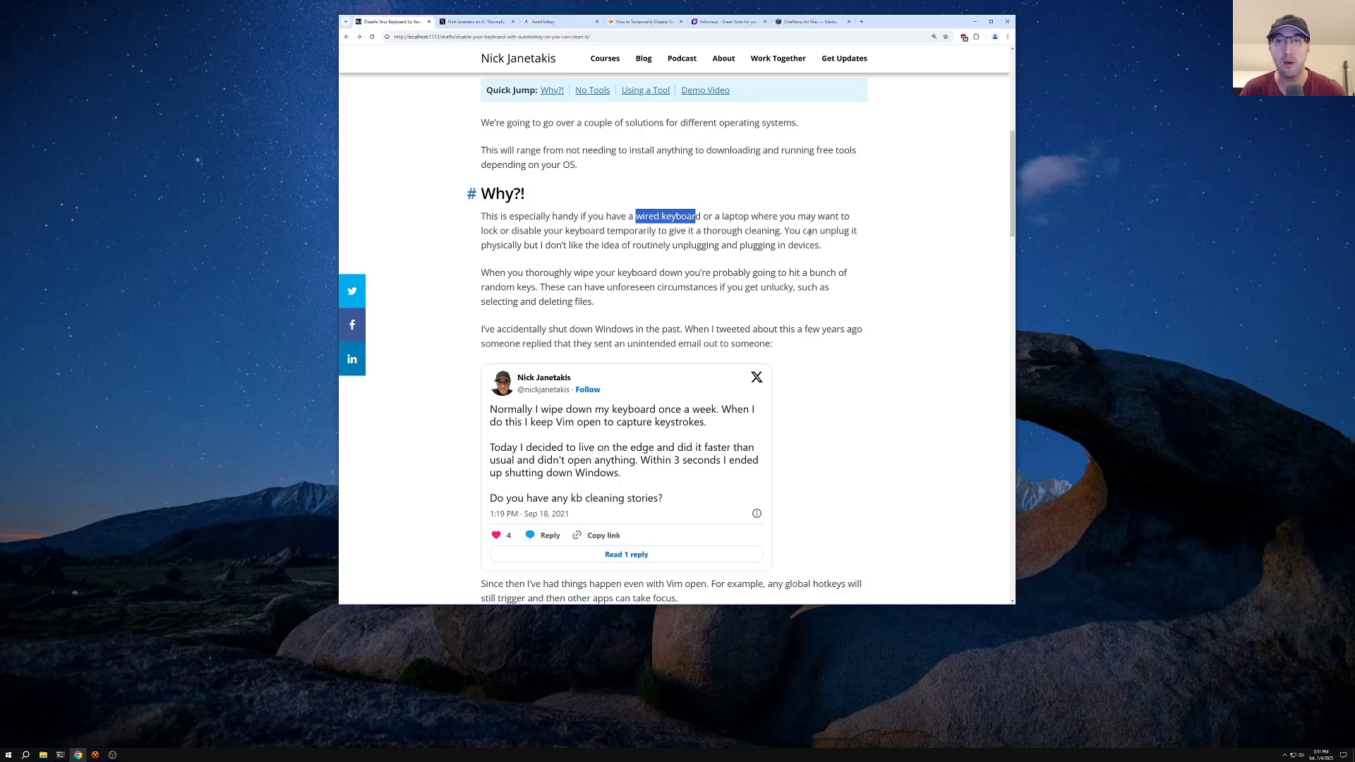
left_click(833, 232)
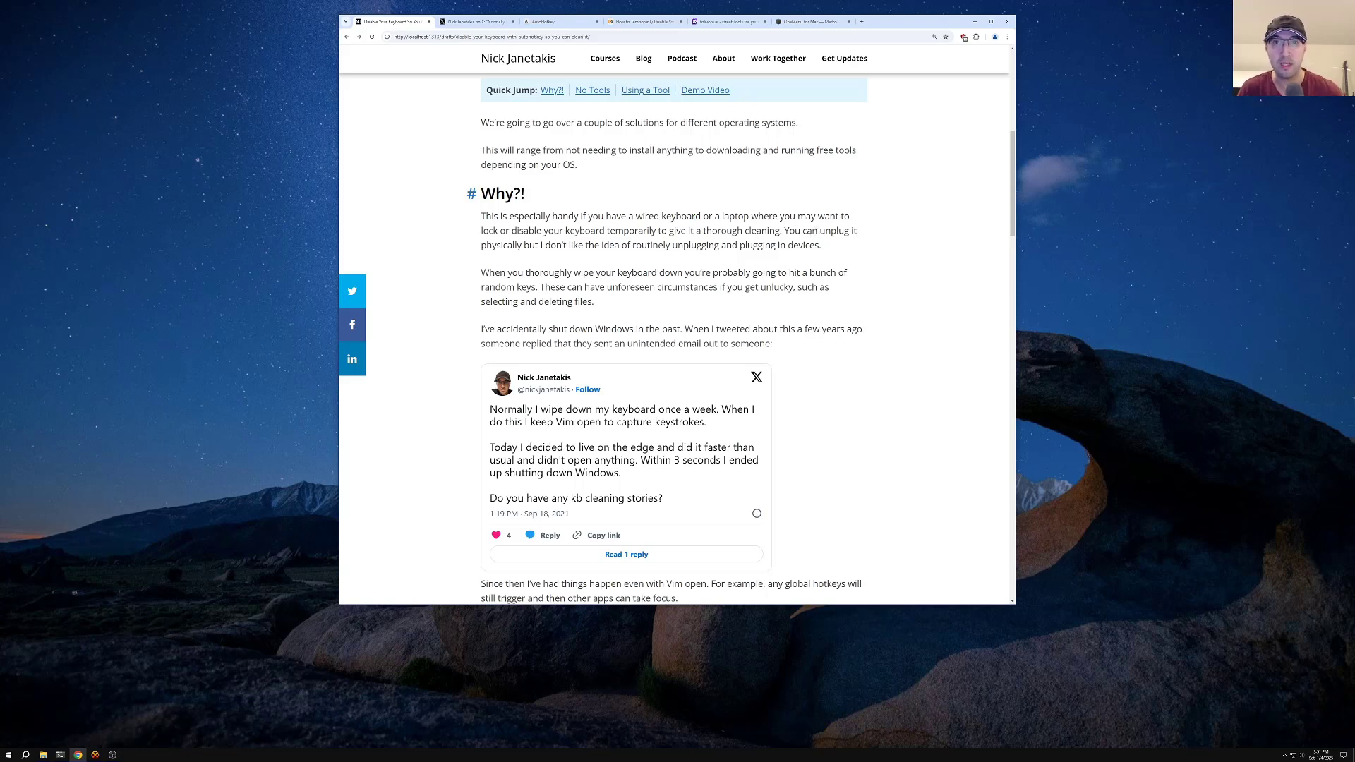
left_click_drag(823, 231, 860, 233)
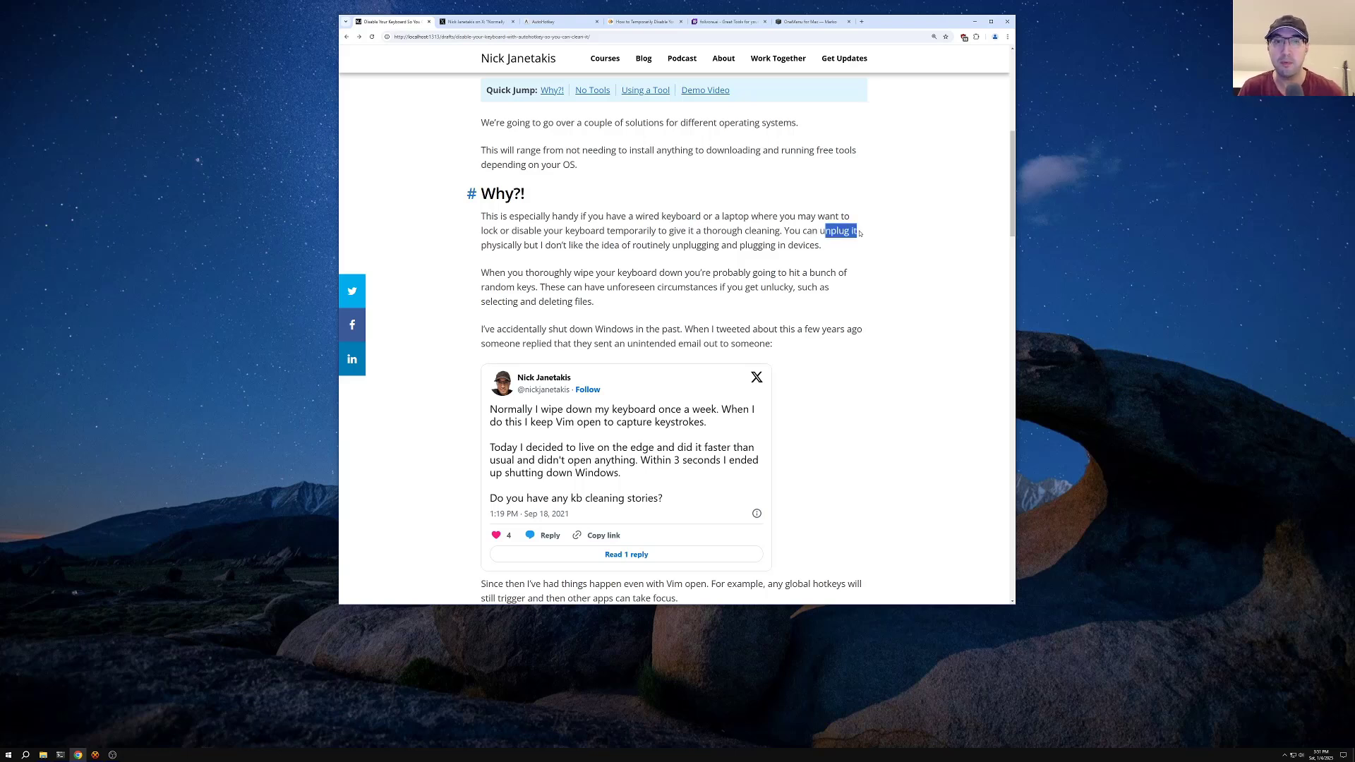
left_click(656, 244)
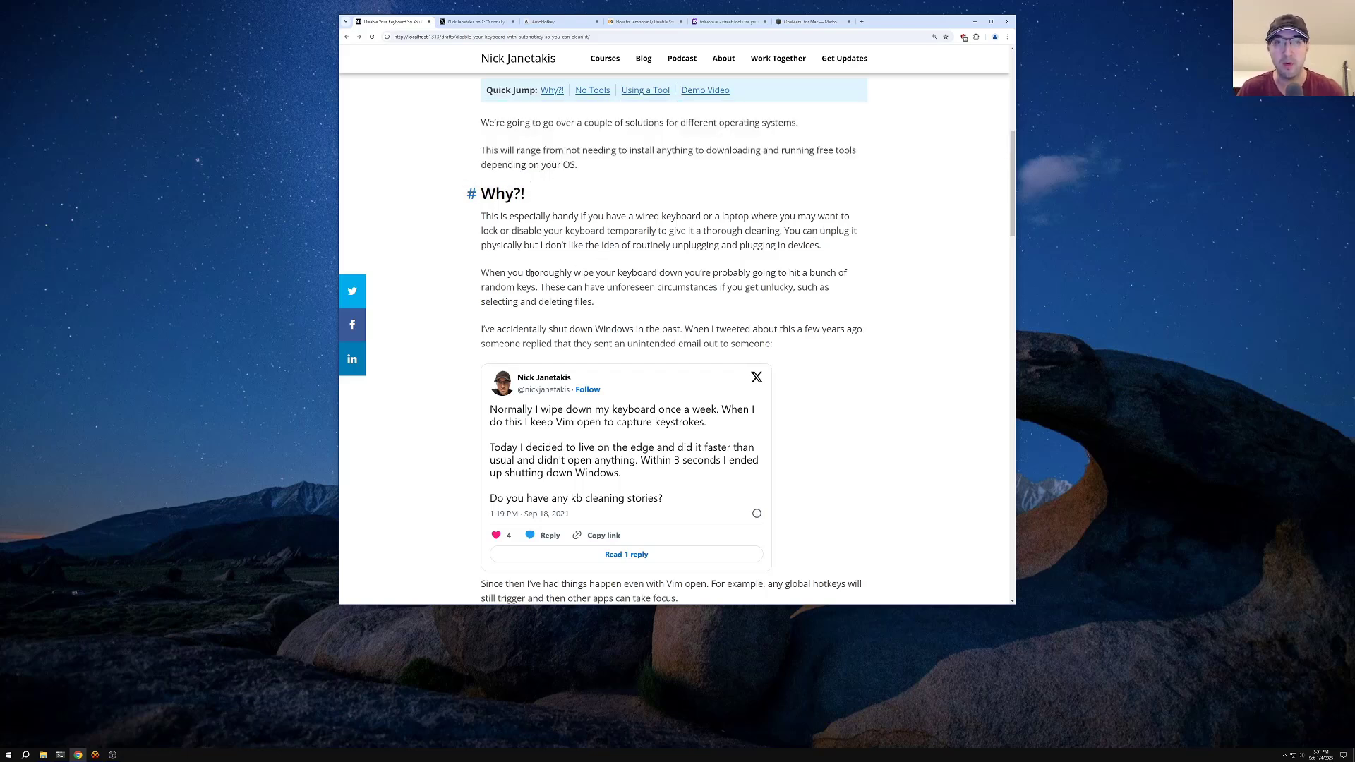
left_click_drag(579, 273, 695, 273)
left_click(729, 272)
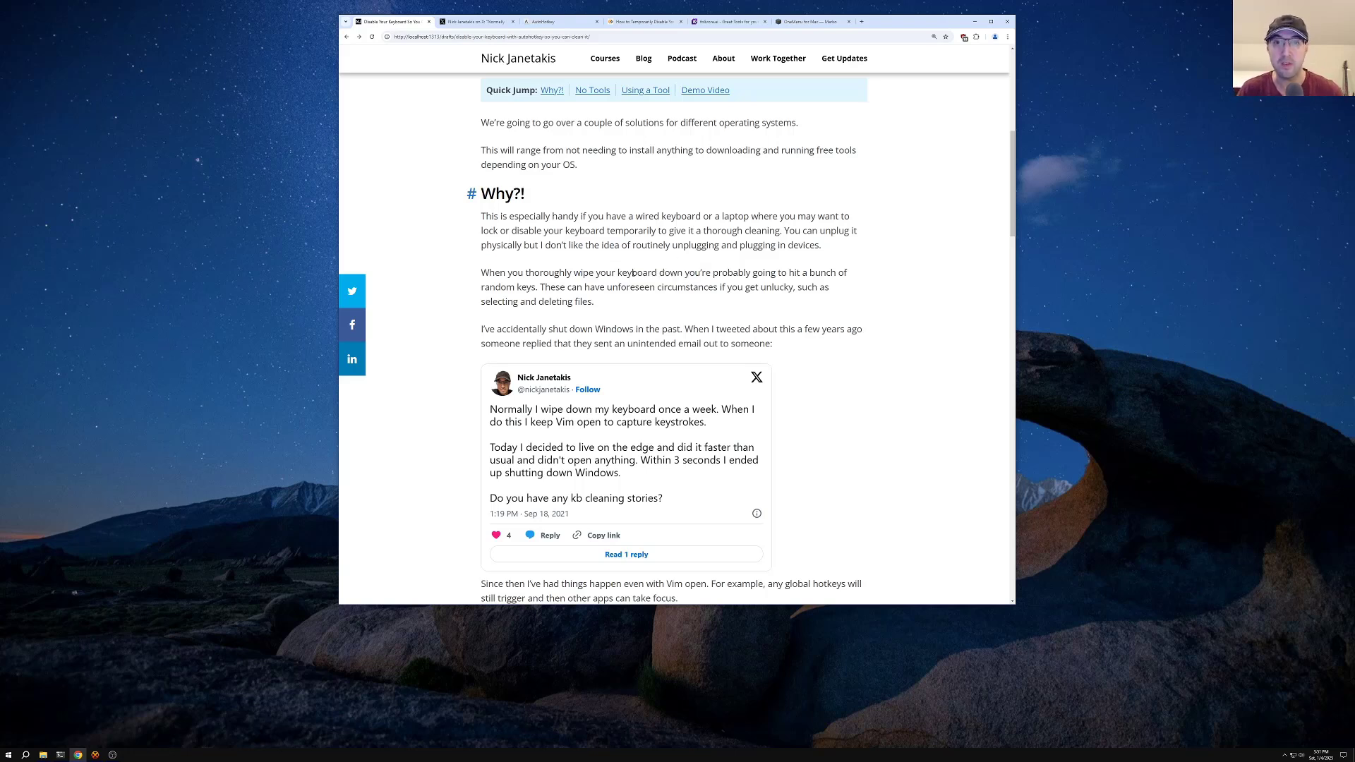
left_click_drag(612, 287, 756, 288)
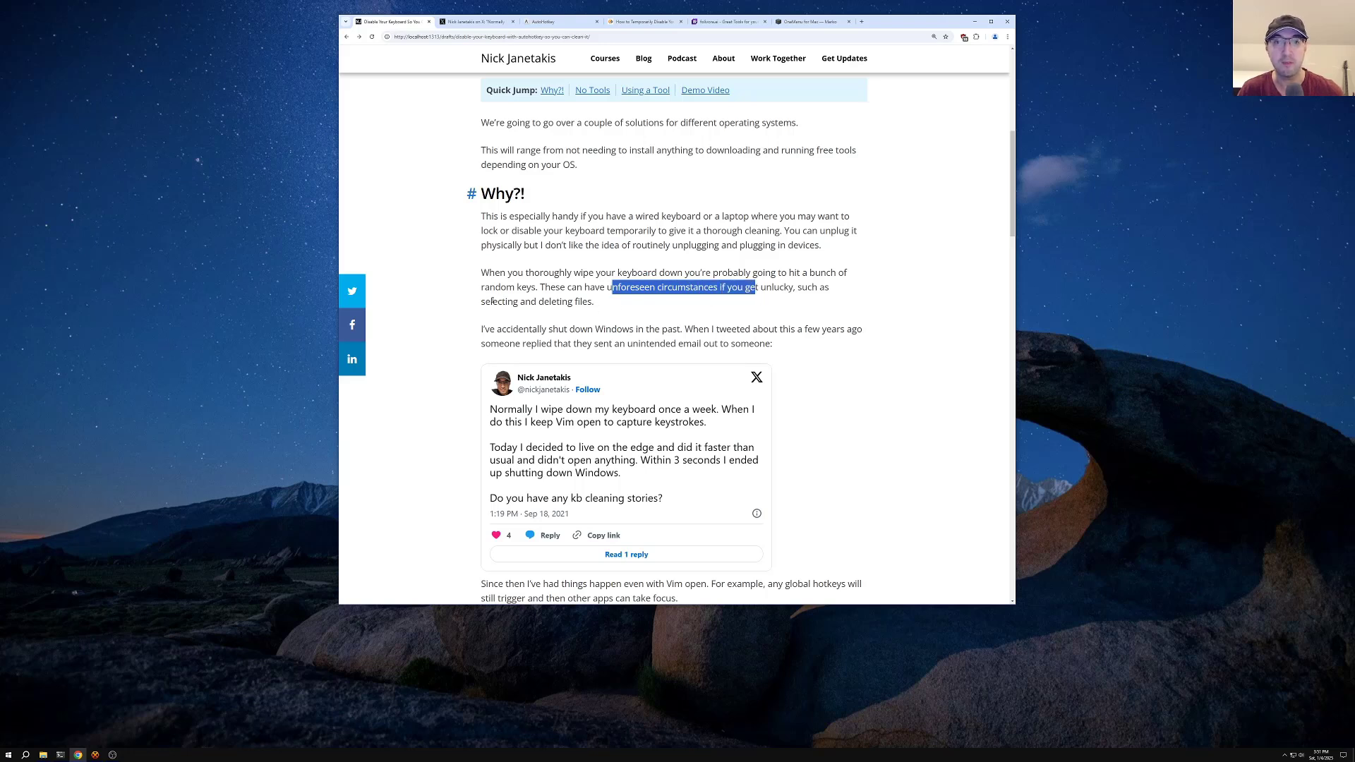
left_click(616, 307)
left_click_drag(492, 301, 529, 301)
left_click(588, 290)
Check the embedded tweet's page on X, then return to the blog post.
scroll(668, 299, "down", 1)
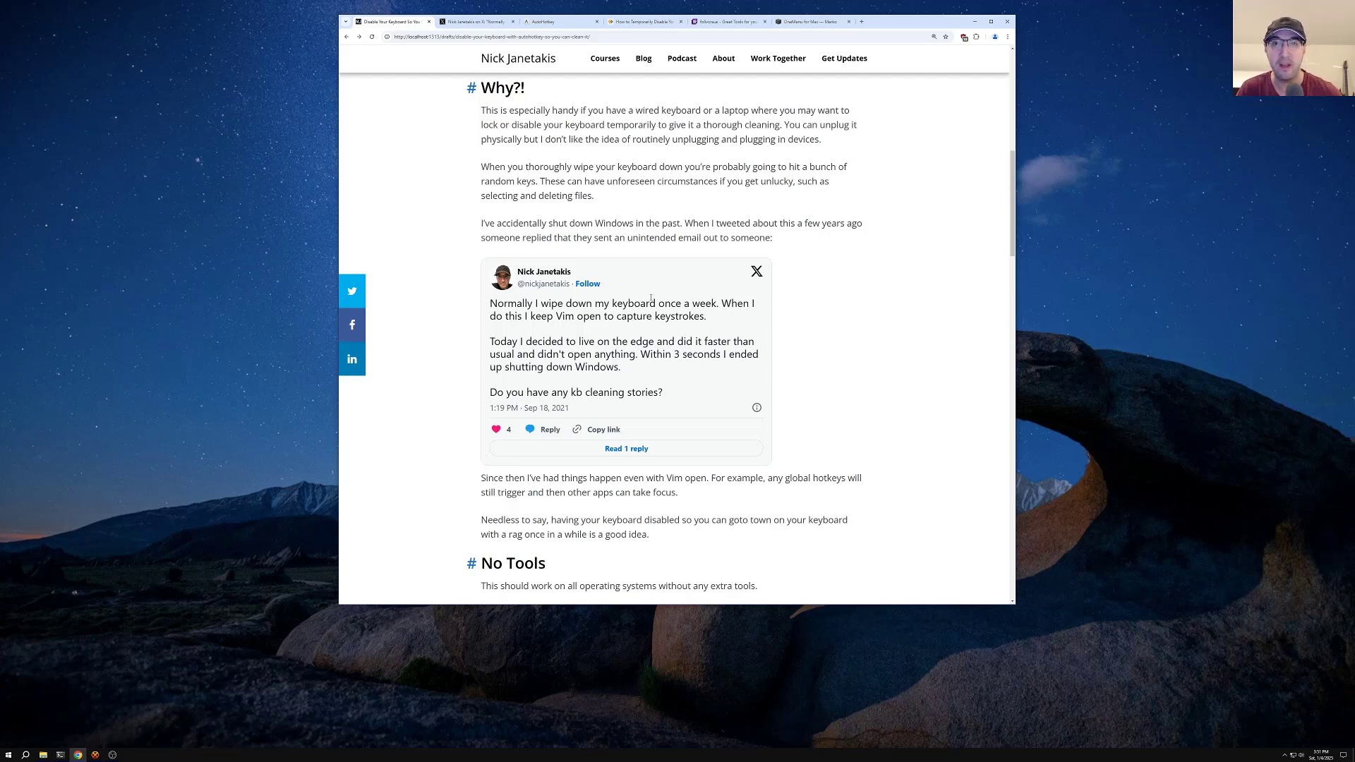
left_click(473, 22)
scroll(617, 297, "down", 3)
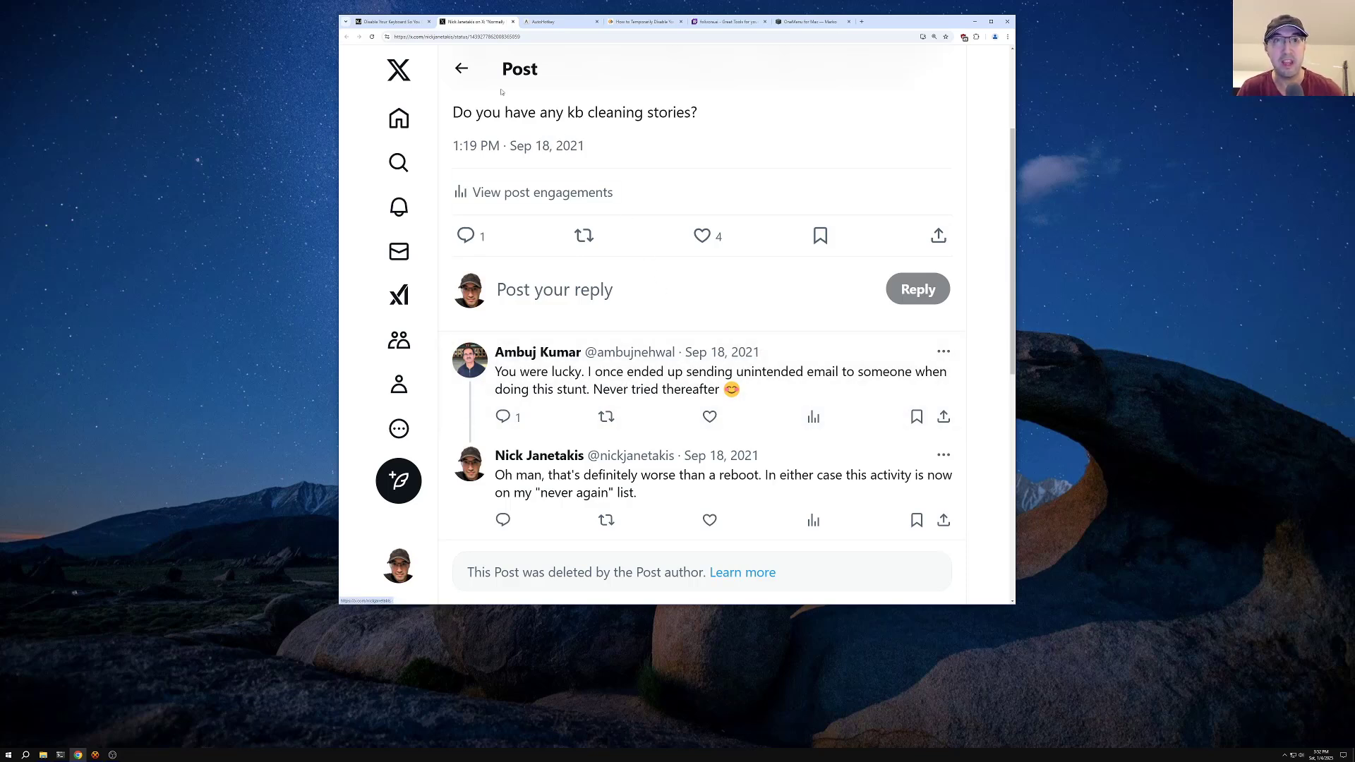
left_click(390, 22)
Read about global hotkeys and focus, highlighting the 'Needless to say' paragraph.
scroll(845, 274, "down", 1)
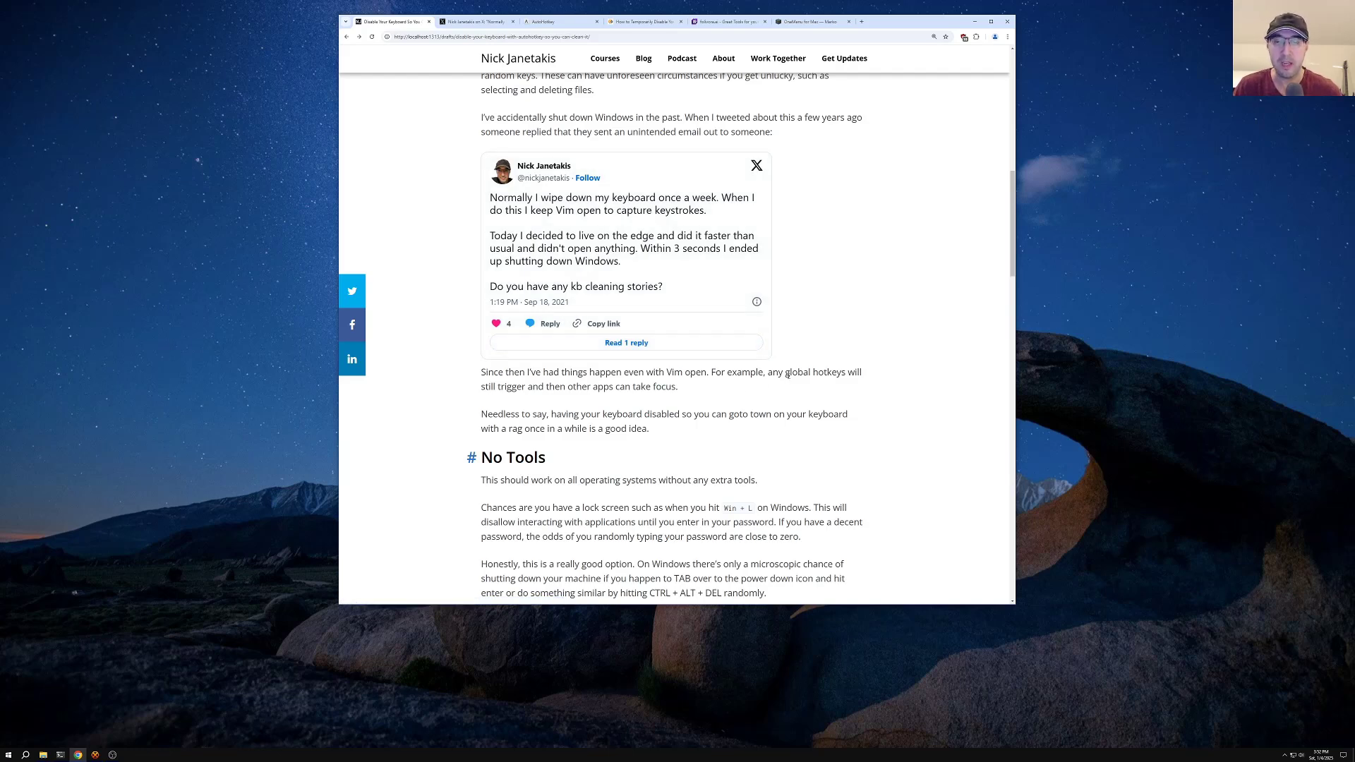
left_click_drag(813, 372, 838, 372)
left_click_drag(511, 387, 527, 387)
left_click_drag(620, 387, 642, 387)
left_click(696, 390)
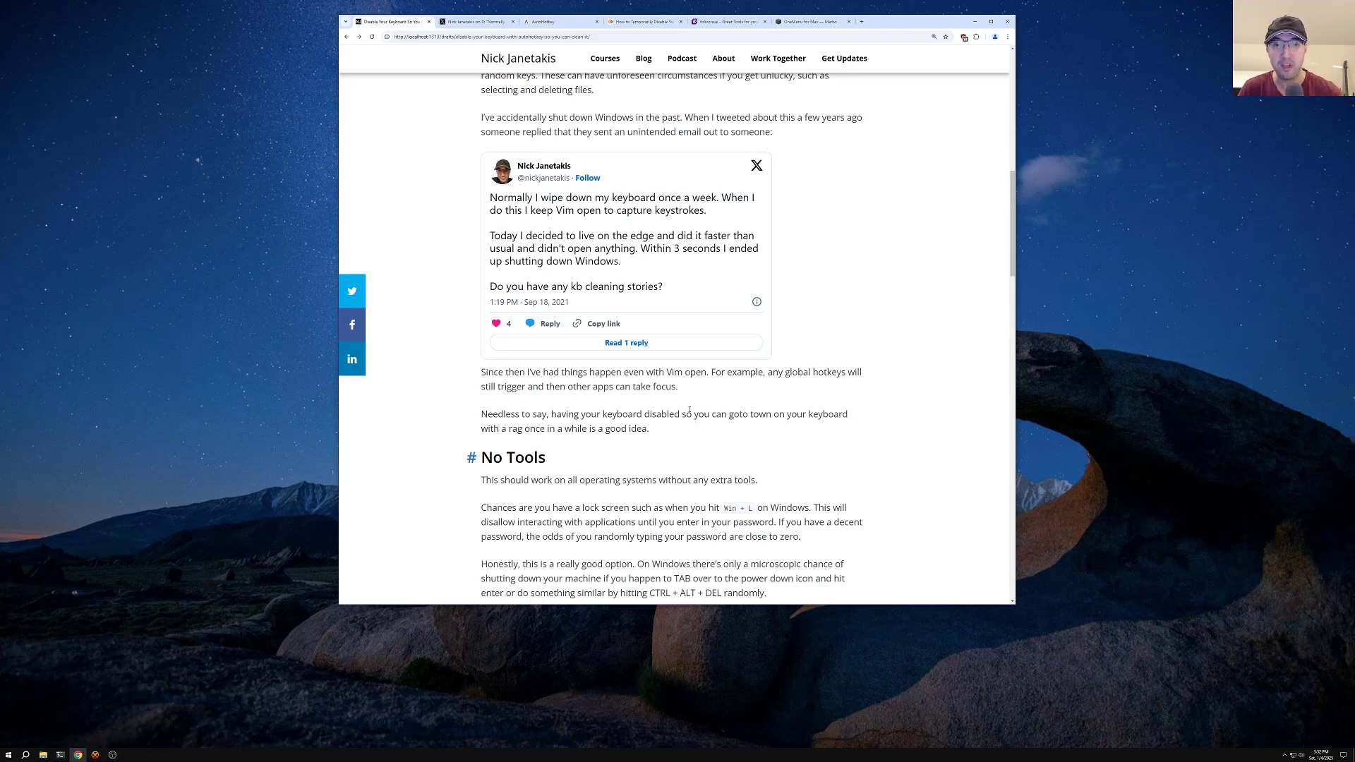
left_click_drag(650, 430, 490, 418)
left_click(788, 399)
Read the lock-screen tip, highlighting 'lock screen', the Win + L shortcut and 'interacting with applications'.
scroll(916, 318, "down", 3)
scroll(916, 310, "down", 1)
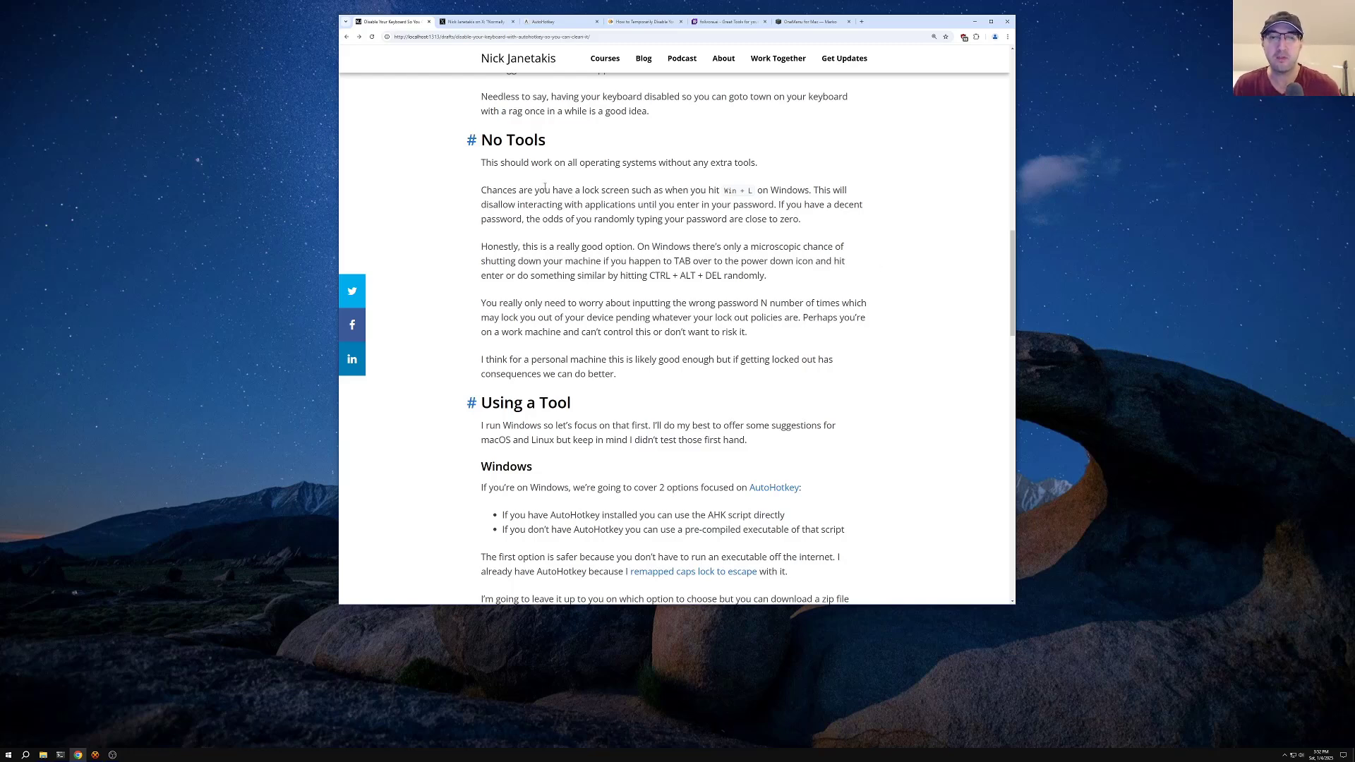
left_click_drag(567, 191, 606, 191)
left_click(631, 190)
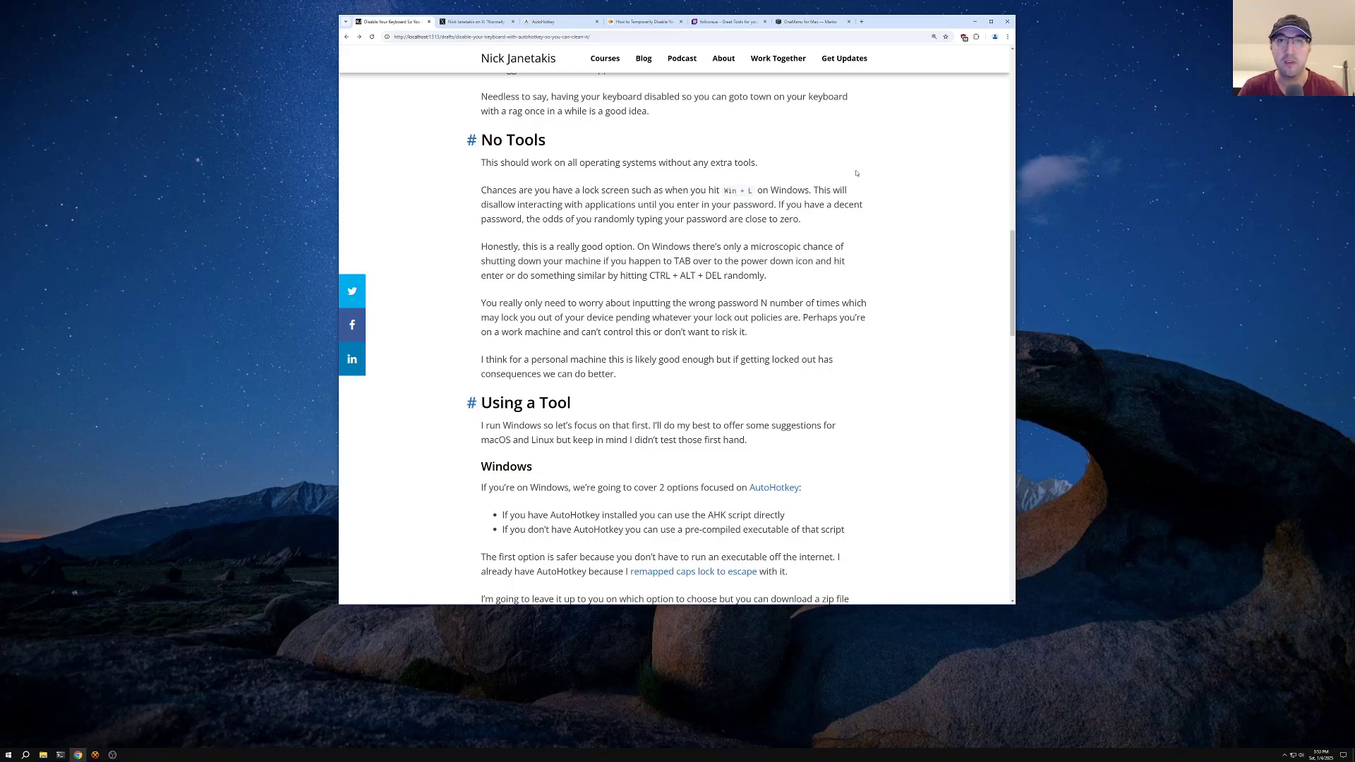
left_click_drag(725, 189, 755, 189)
left_click(775, 190)
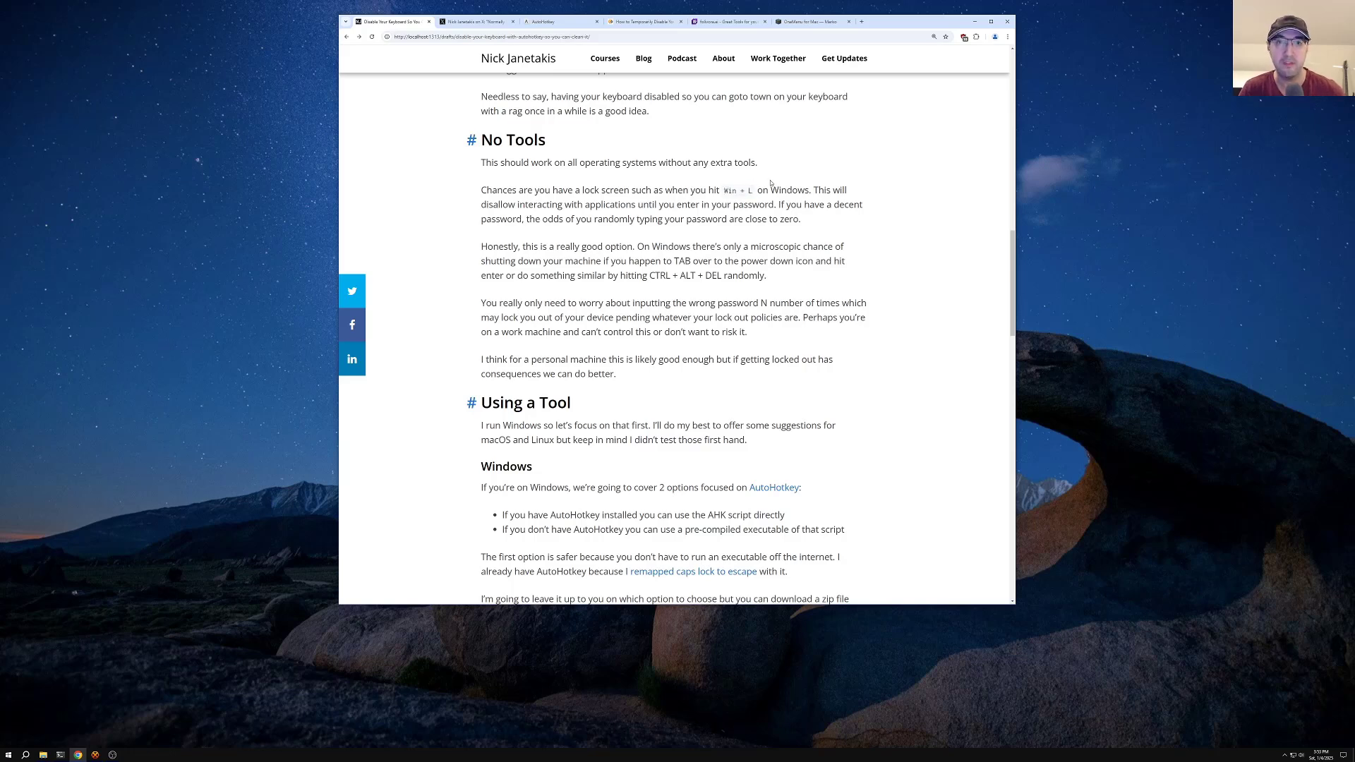
left_click_drag(537, 204, 597, 204)
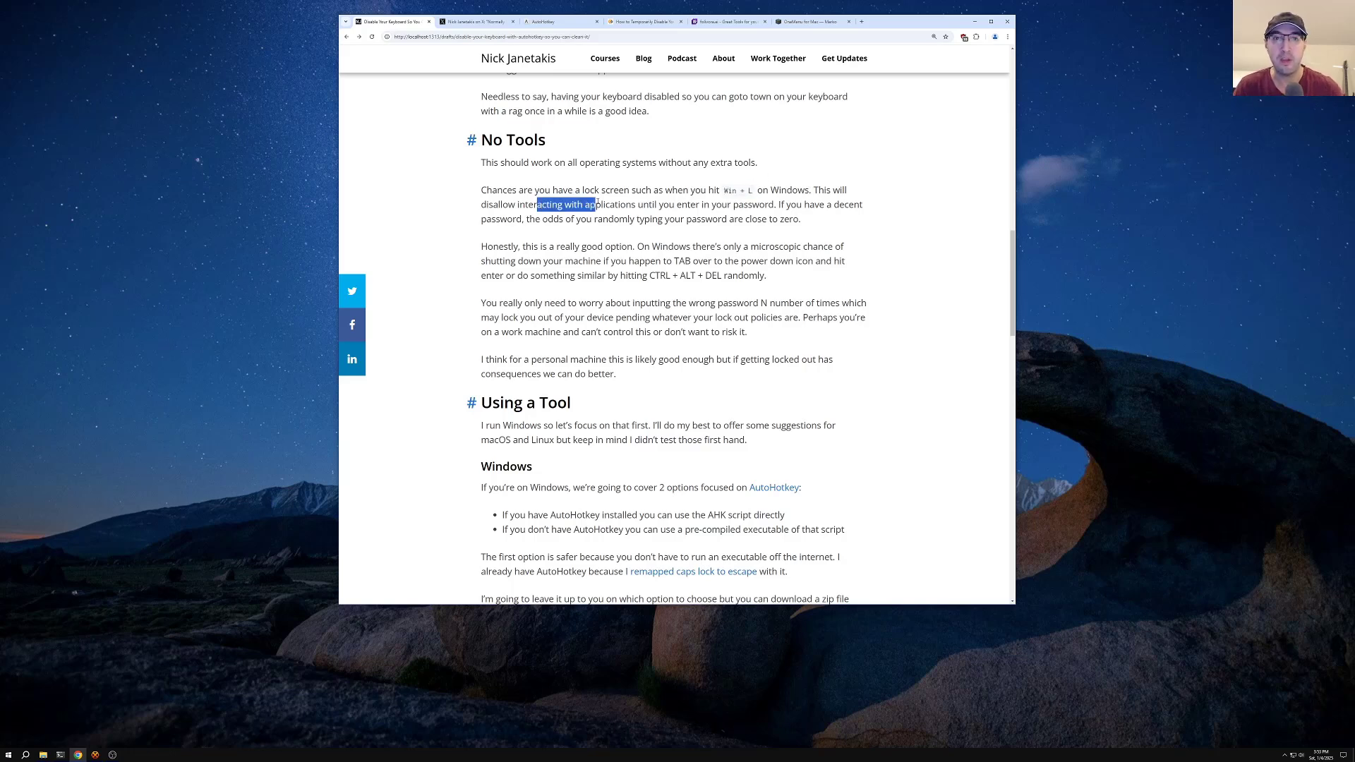
left_click(642, 203)
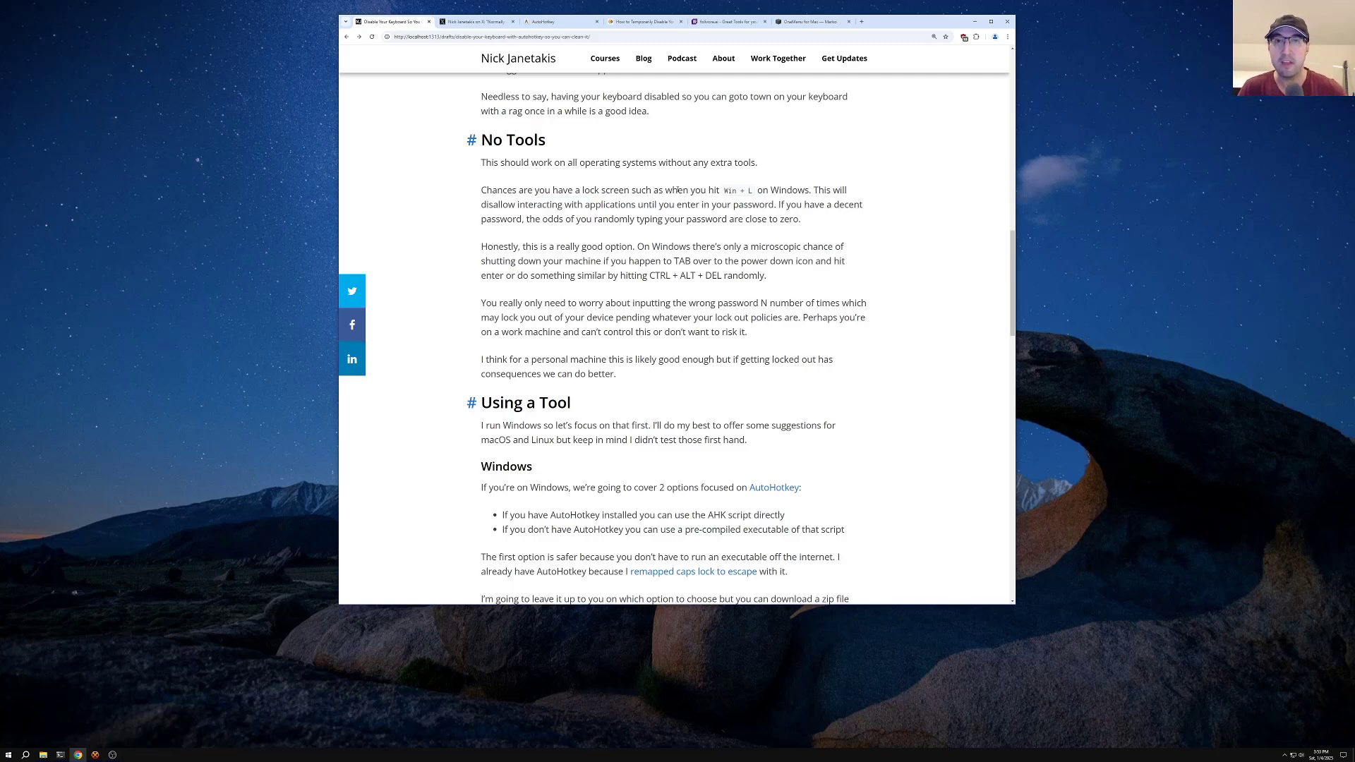
Highlight 'are close to zero', 'really good option' and 'power down icon' in the lock-screen paragraph.
left_click_drag(527, 221, 621, 221)
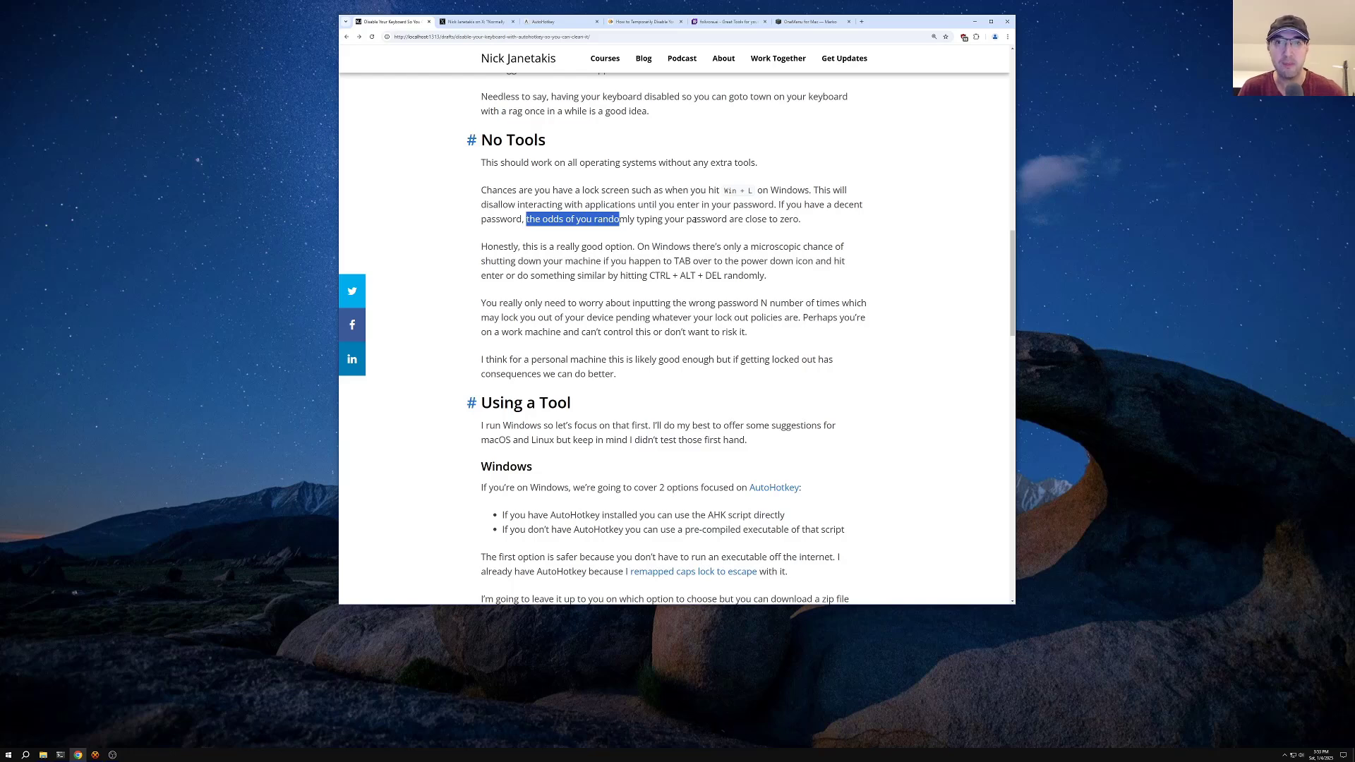
left_click_drag(785, 220, 731, 220)
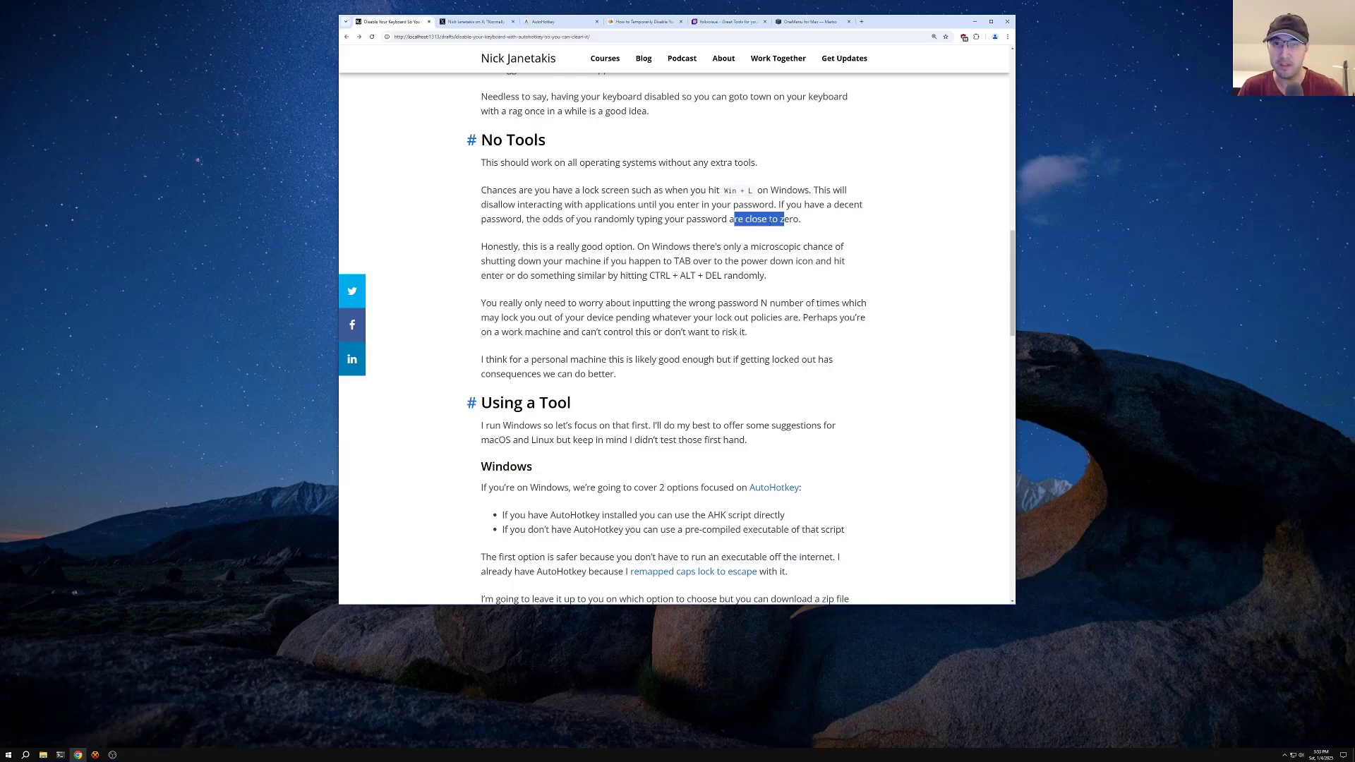
left_click(785, 219)
left_click_drag(563, 247, 627, 247)
left_click(664, 247)
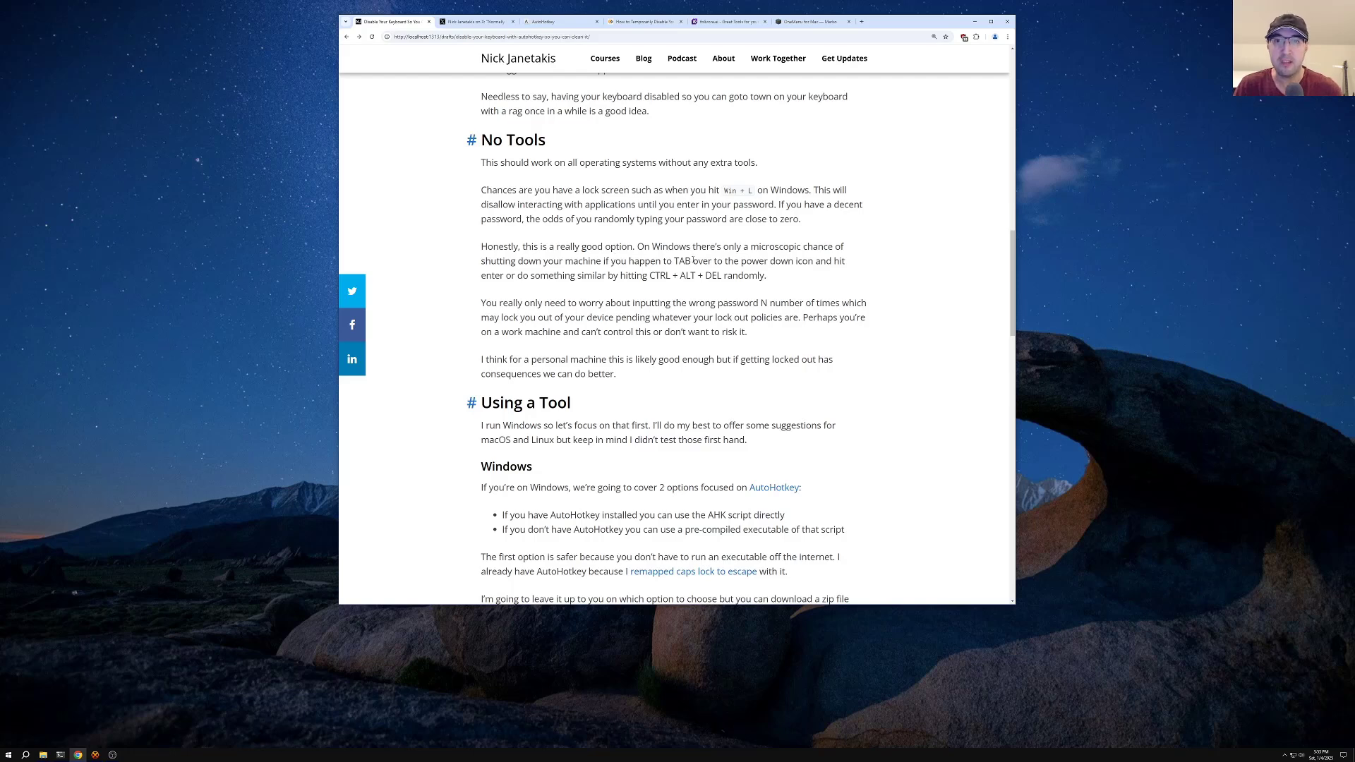
left_click_drag(746, 261, 814, 261)
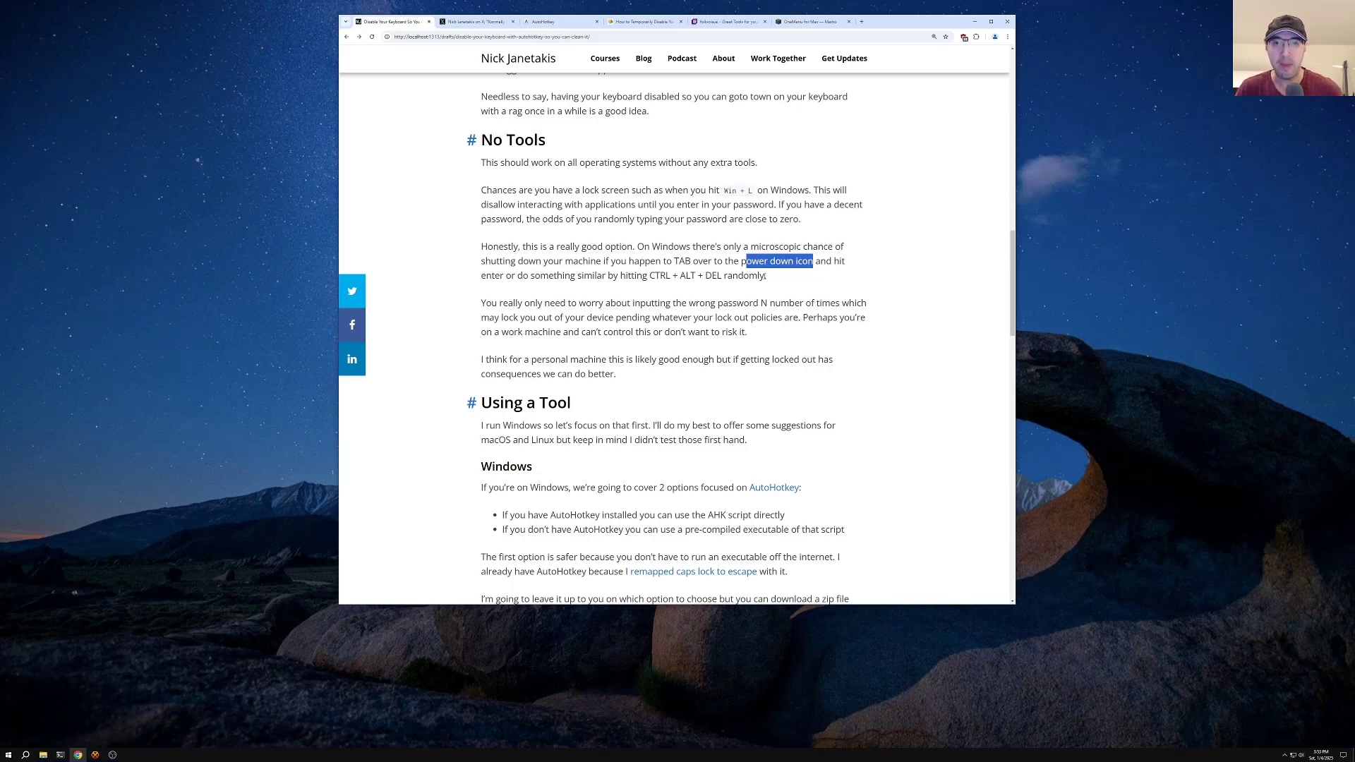
left_click_drag(772, 280, 640, 261)
left_click(787, 272)
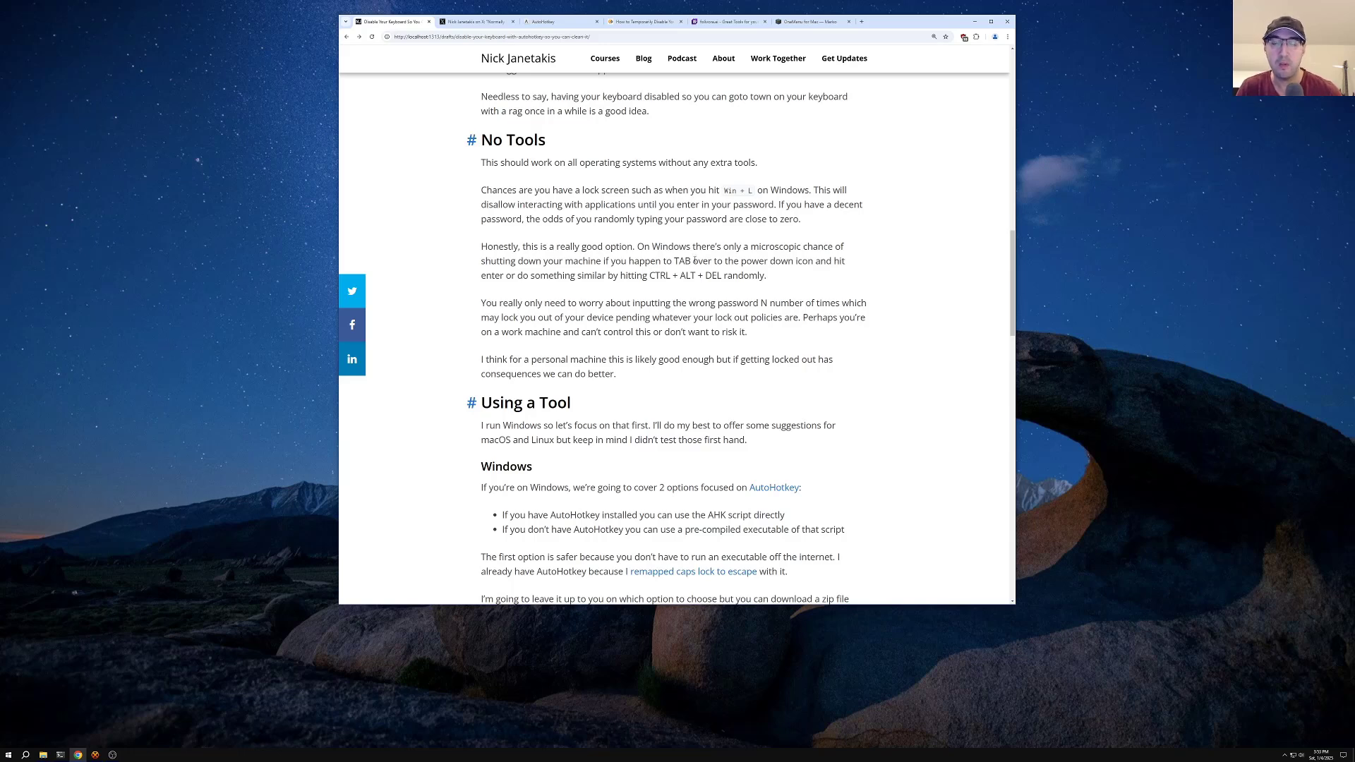
Read the wrong-password lockout caveat, highlighting 'lock you out of your device', lockout policy and 'consequences'.
left_click_drag(621, 303, 684, 301)
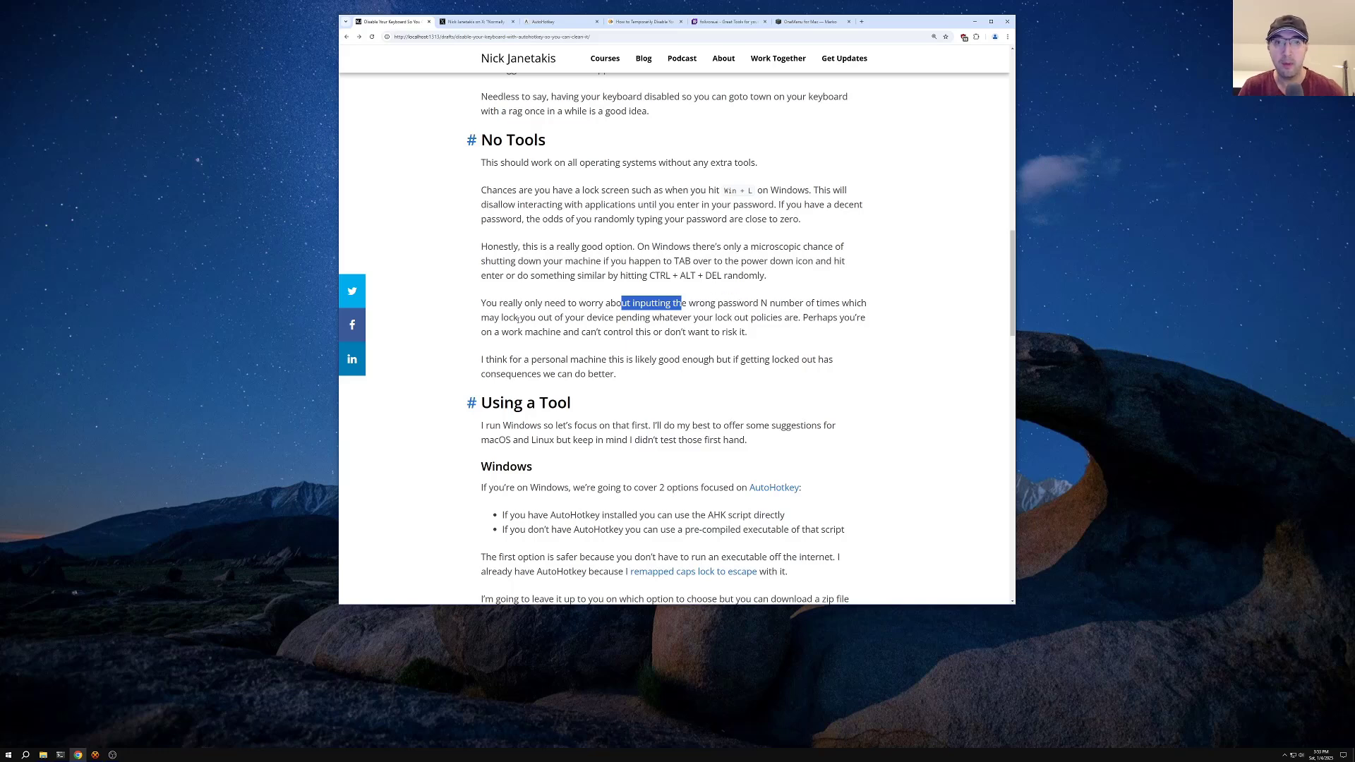
left_click_drag(502, 317, 716, 315)
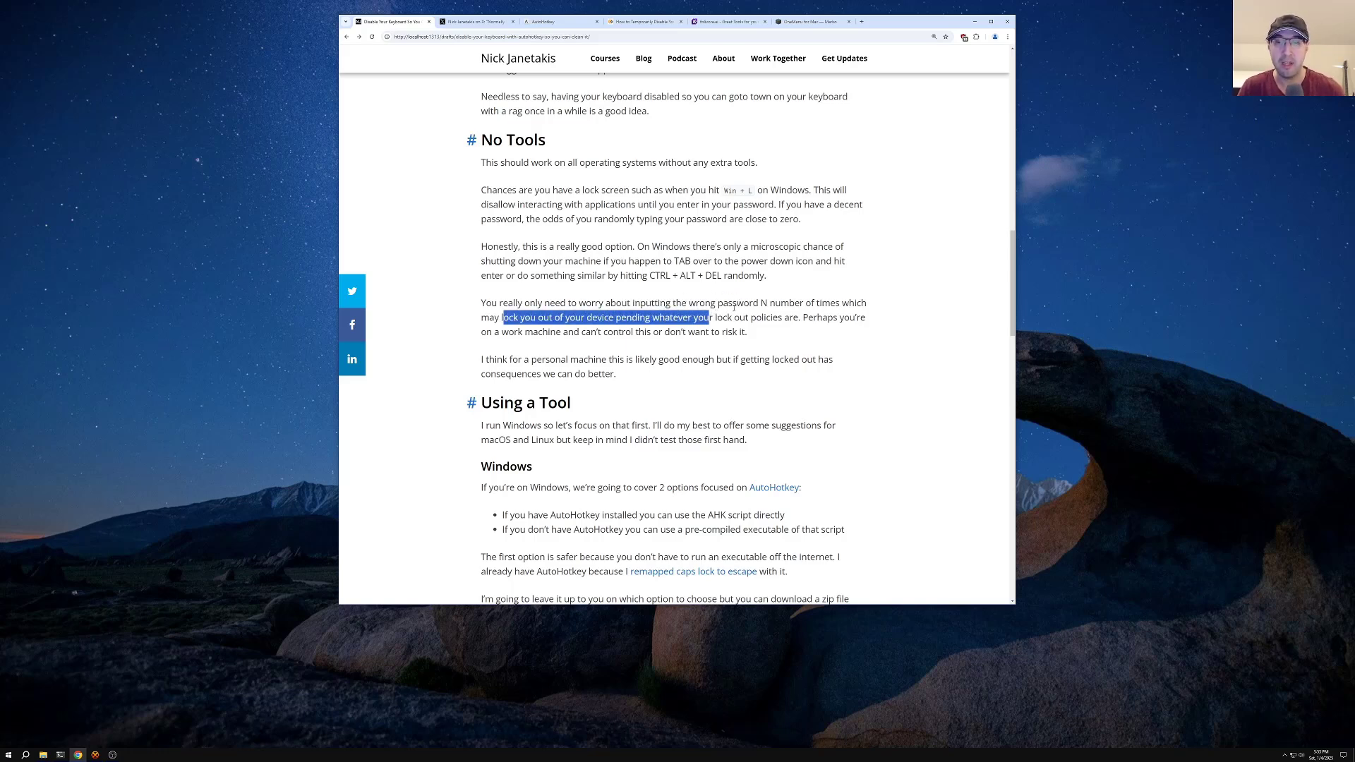
left_click(796, 319)
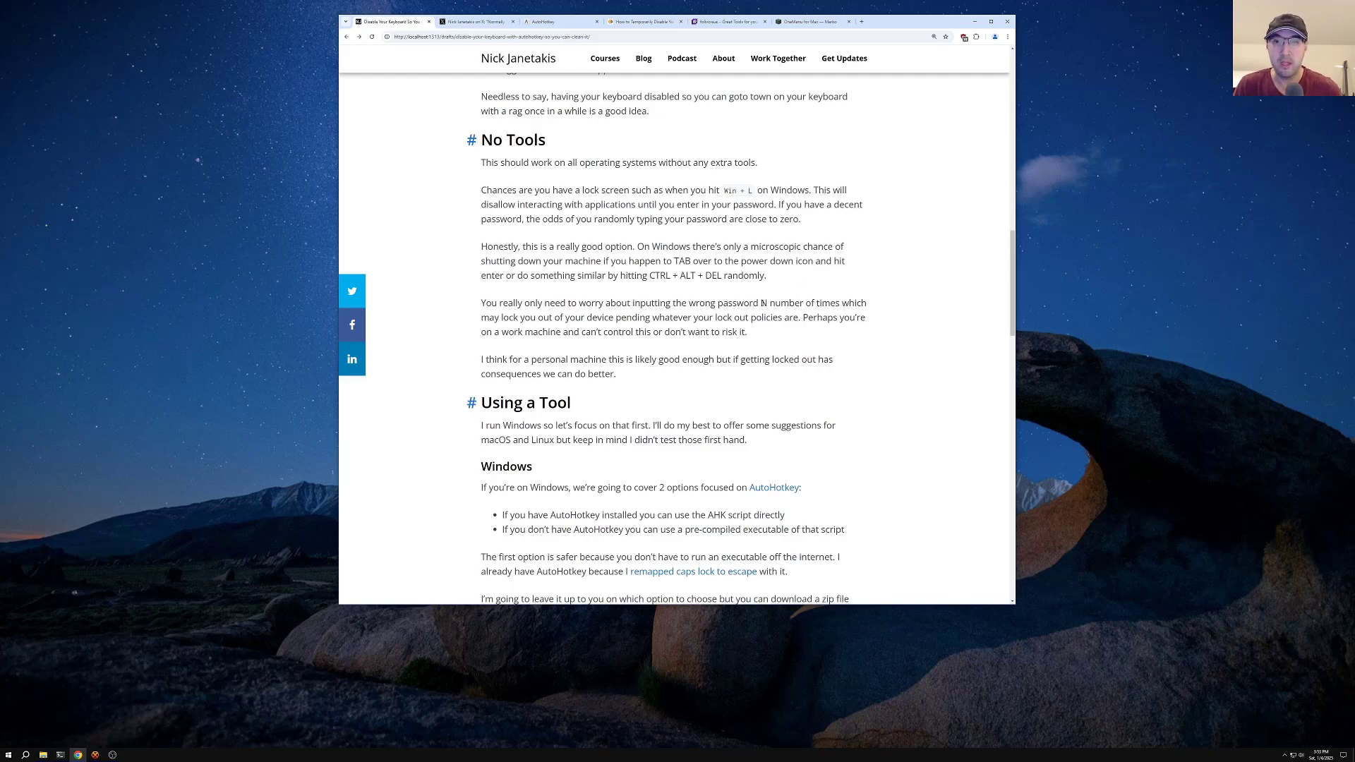
left_click_drag(762, 303, 772, 303)
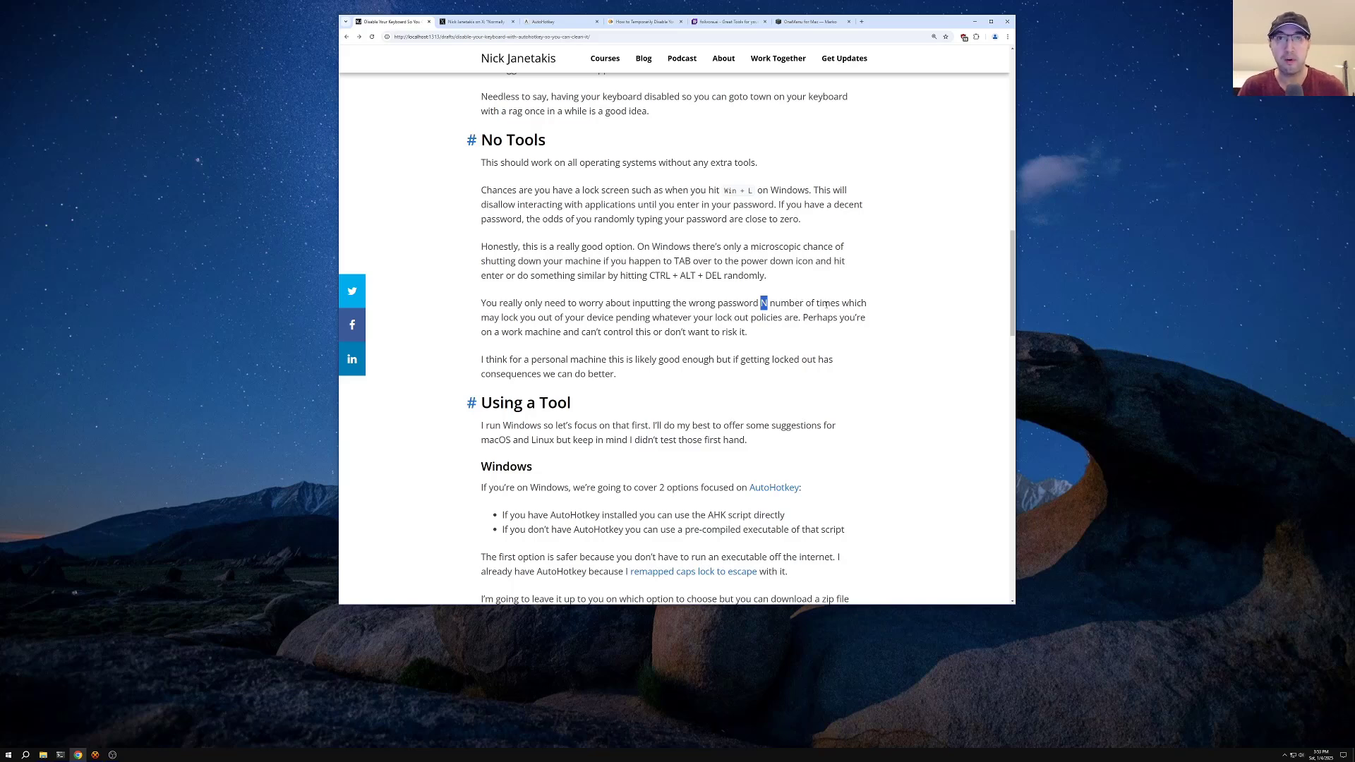
left_click_drag(804, 318, 836, 331)
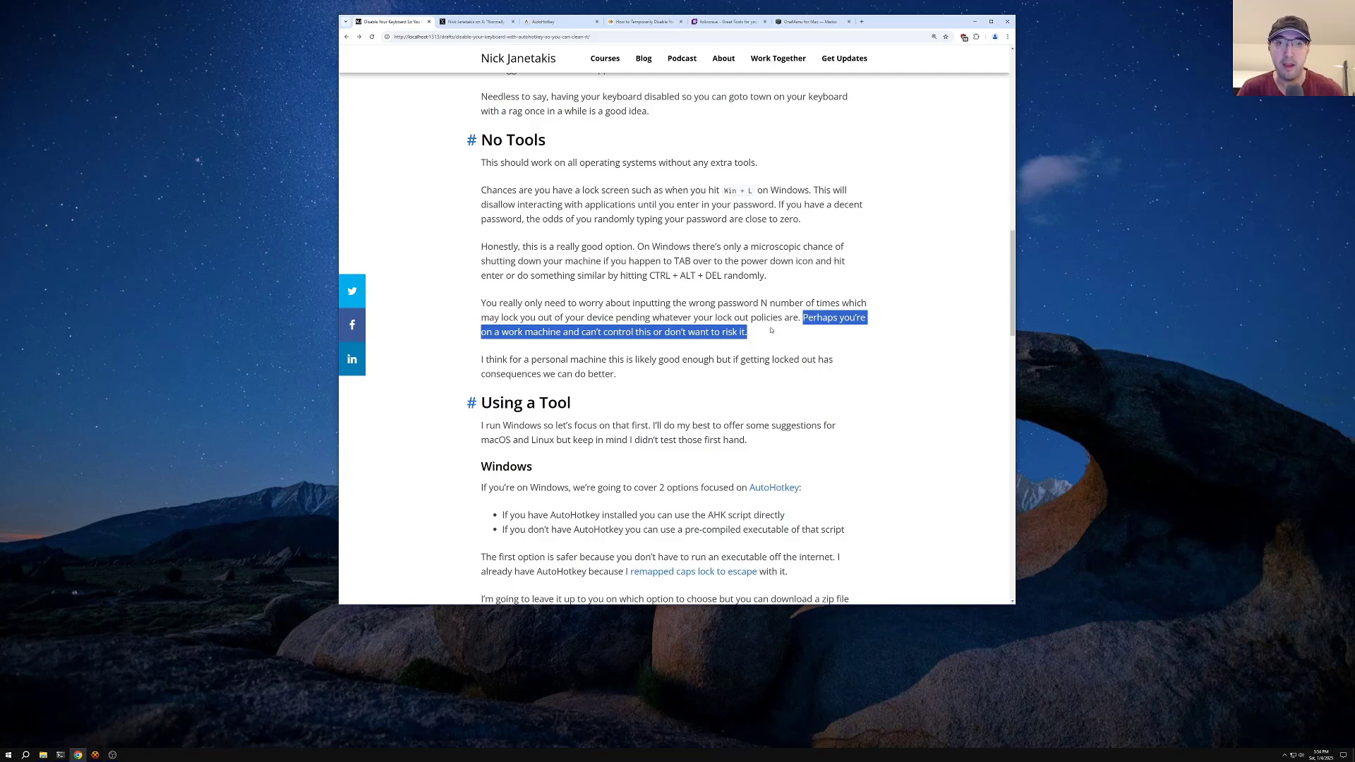
left_click(752, 317)
left_click_drag(713, 317, 782, 317)
left_click(706, 332)
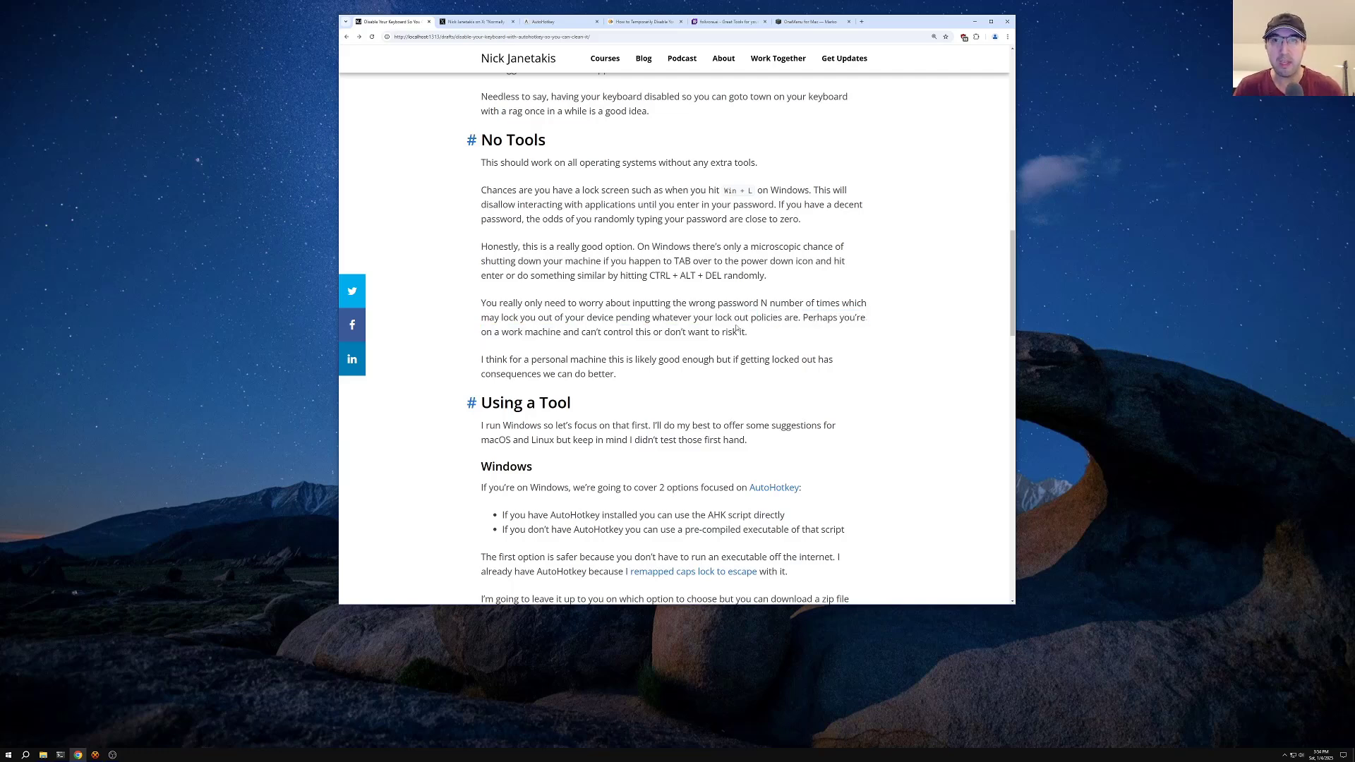
left_click_drag(752, 332, 652, 331)
left_click(762, 334)
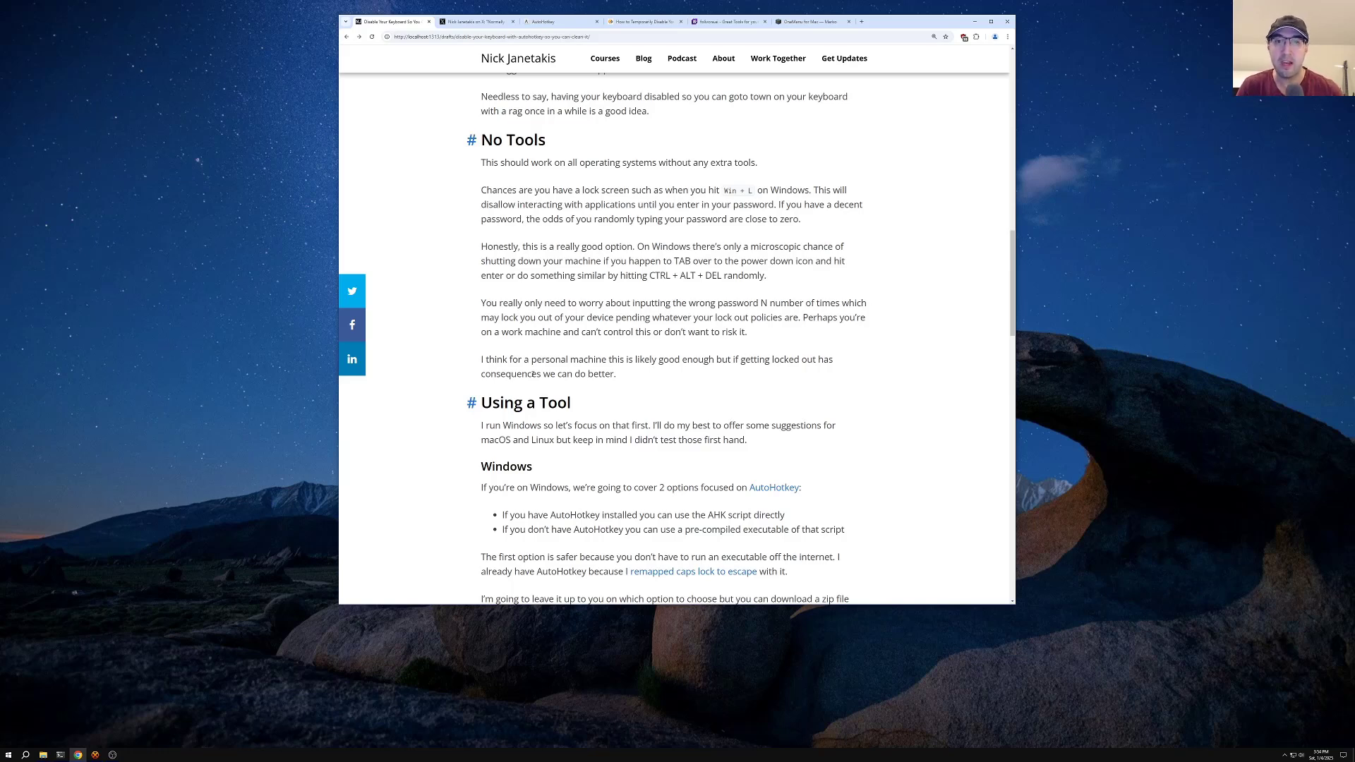
double_click(522, 374)
left_click(638, 377)
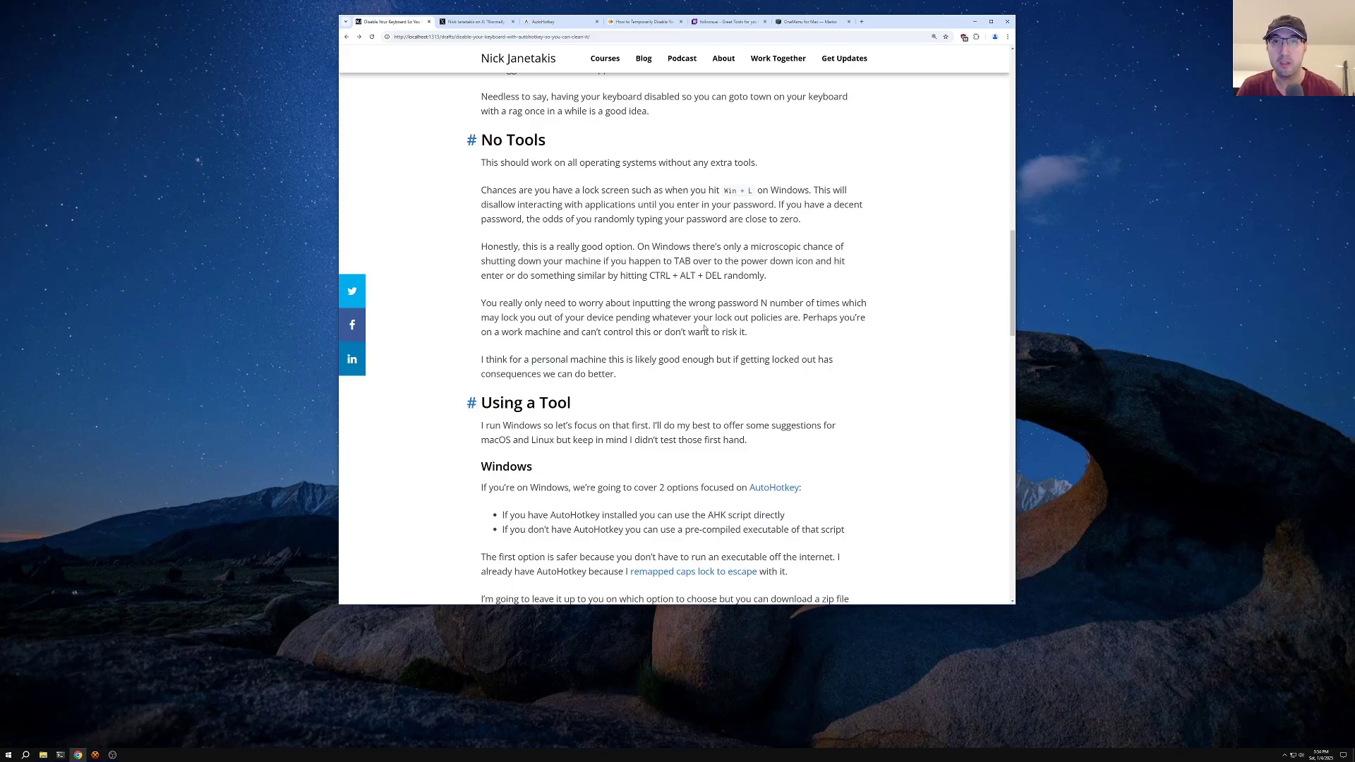
Glance at the AutoHotkey homepage, then read the two AutoHotkey options, highlighting 'pre-compiled' and the raw AHK script.
scroll(709, 329, "down", 3)
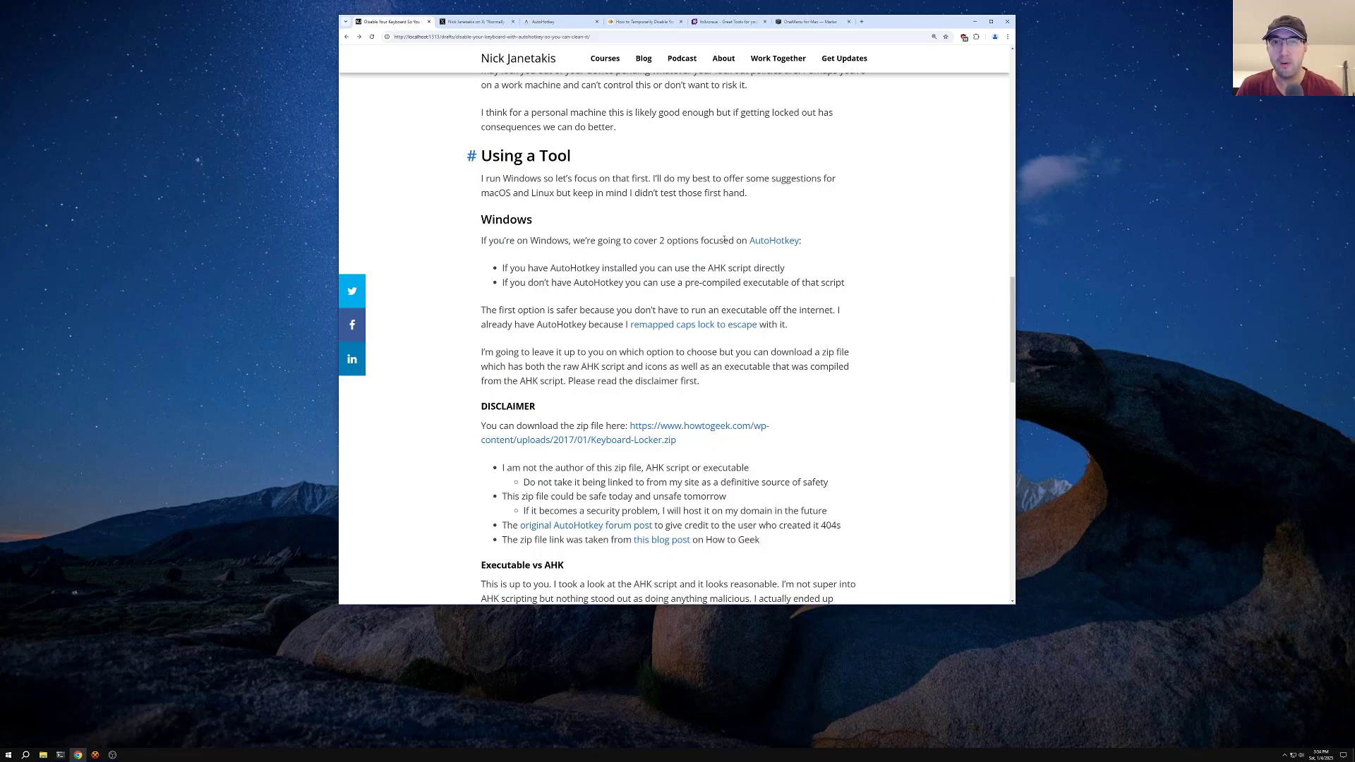
left_click(551, 22)
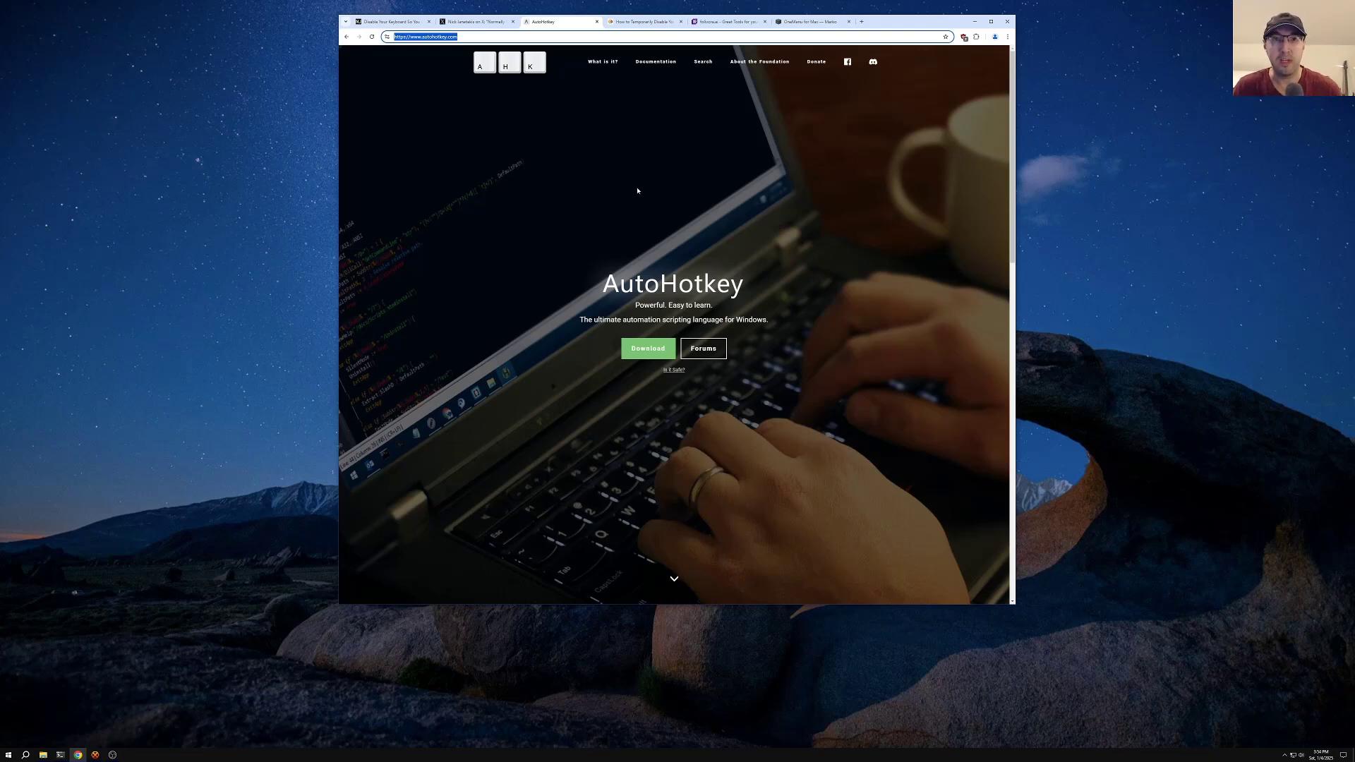
left_click(399, 22)
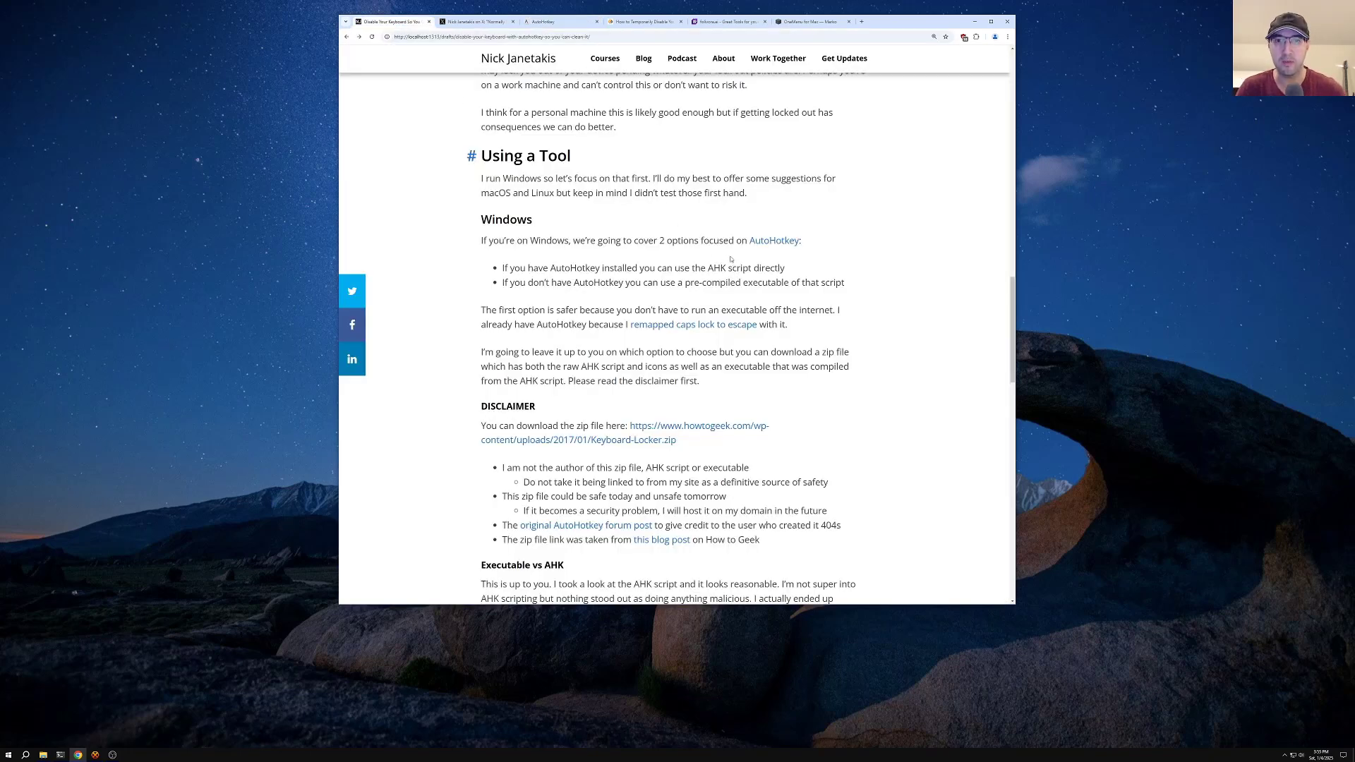
left_click_drag(683, 283, 741, 284)
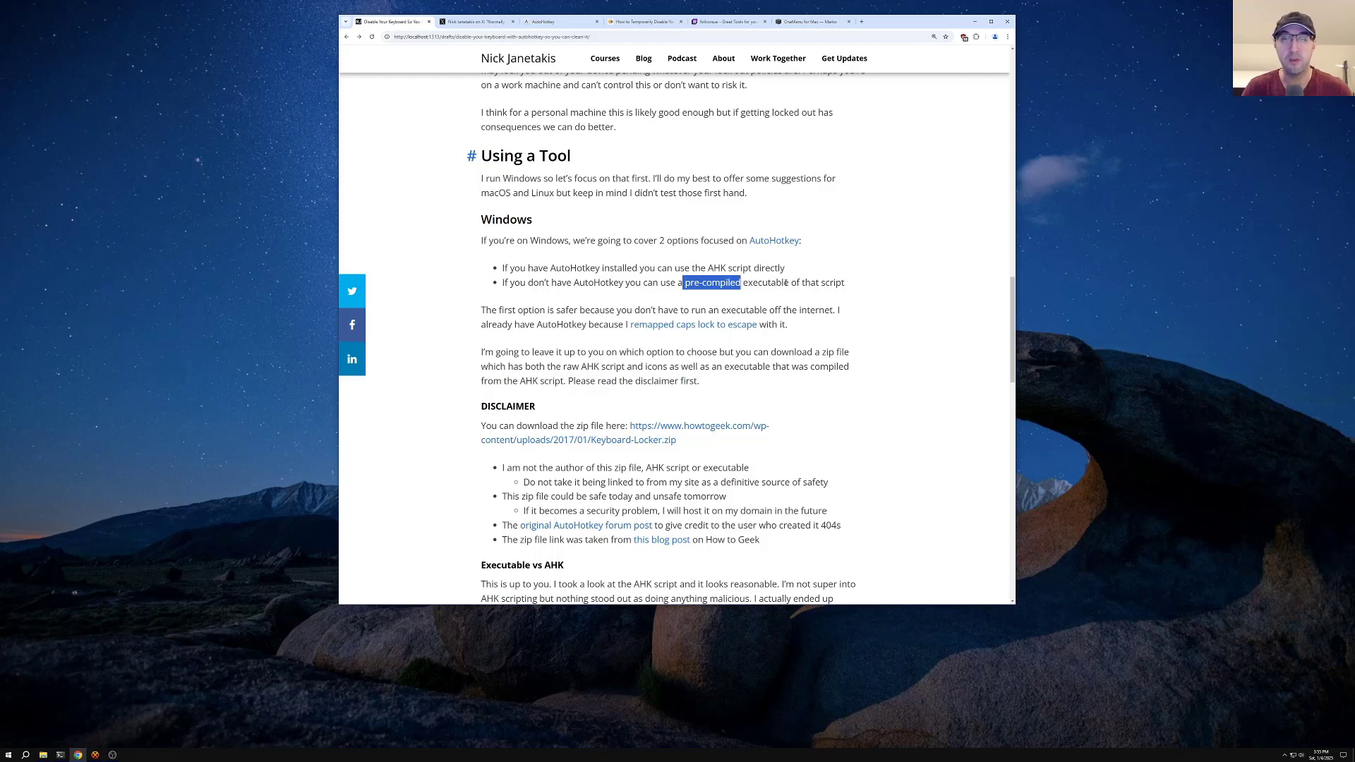
left_click(809, 277)
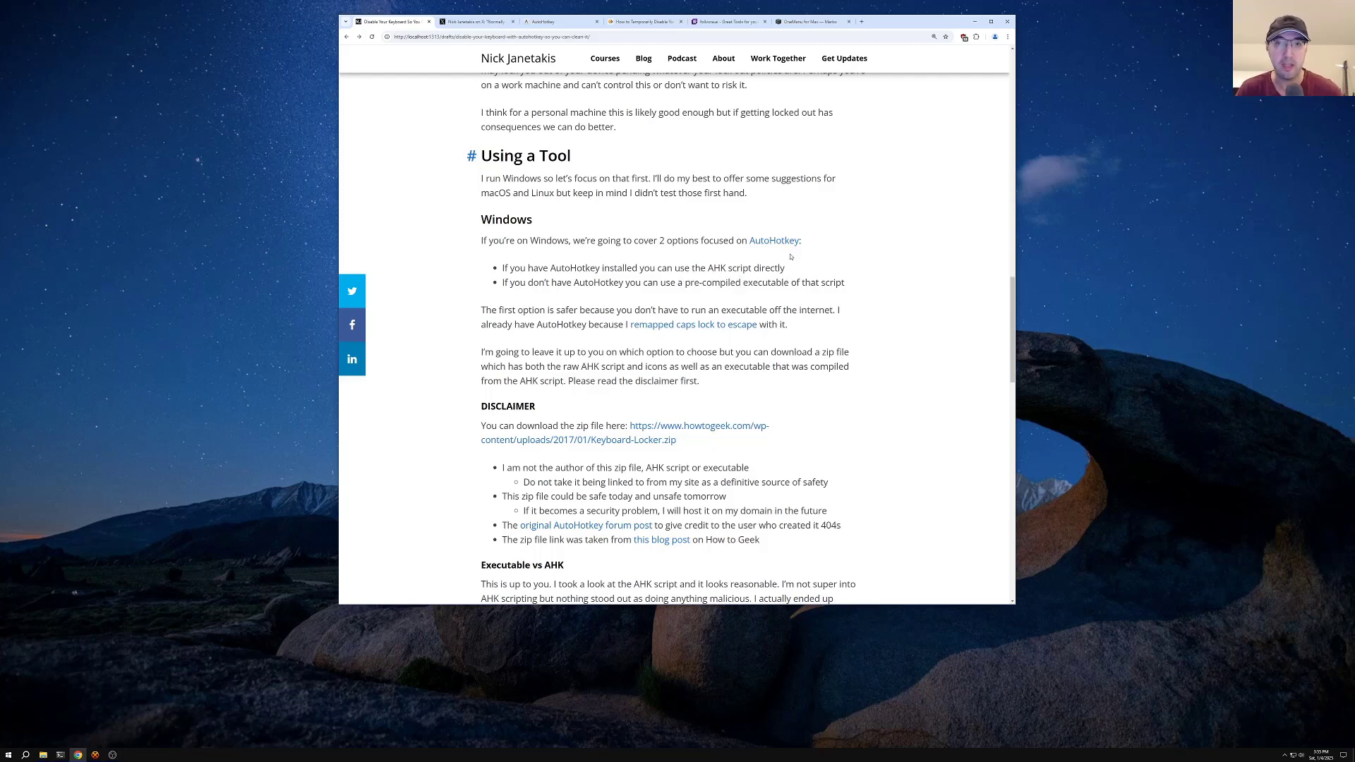
left_click_drag(539, 269, 639, 269)
left_click(711, 269)
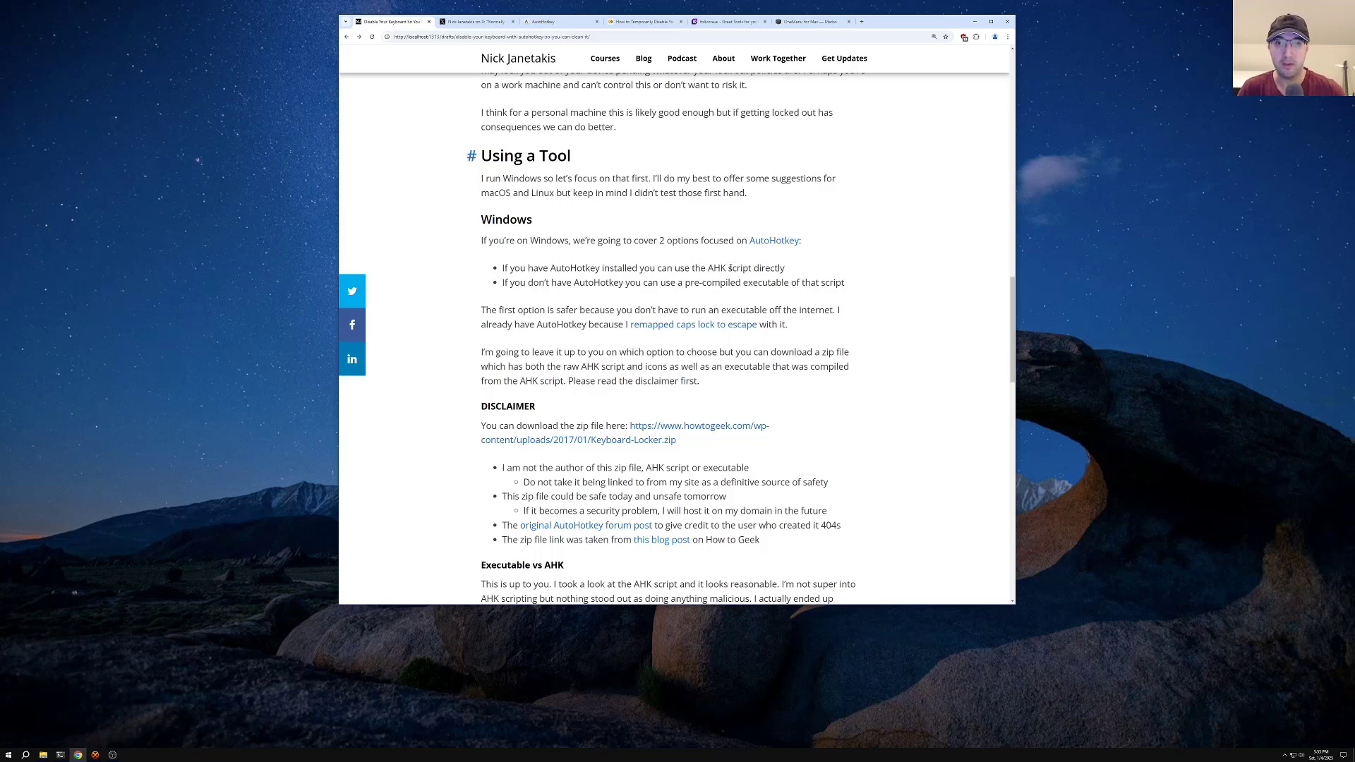
left_click_drag(498, 310, 612, 310)
left_click(647, 311)
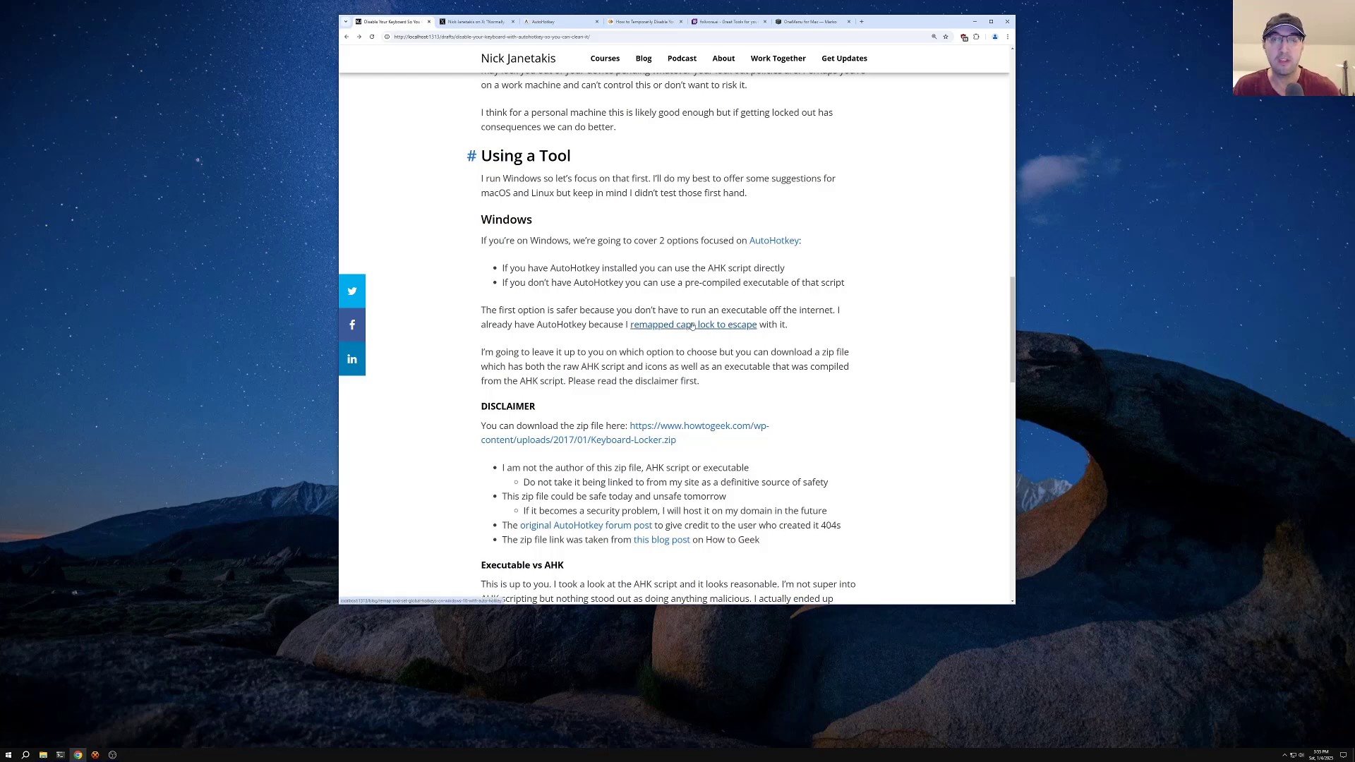
left_click_drag(533, 351, 734, 351)
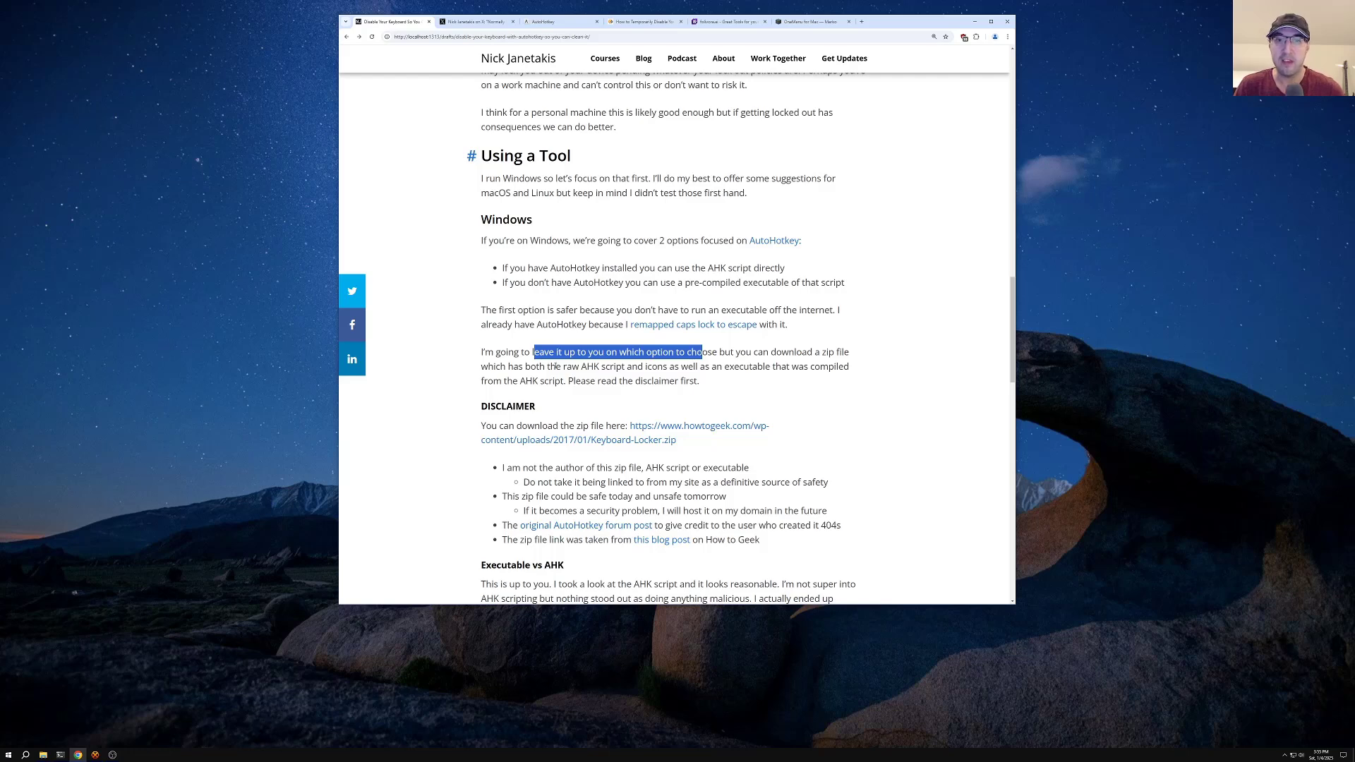
left_click_drag(556, 367, 701, 366)
left_click(741, 366)
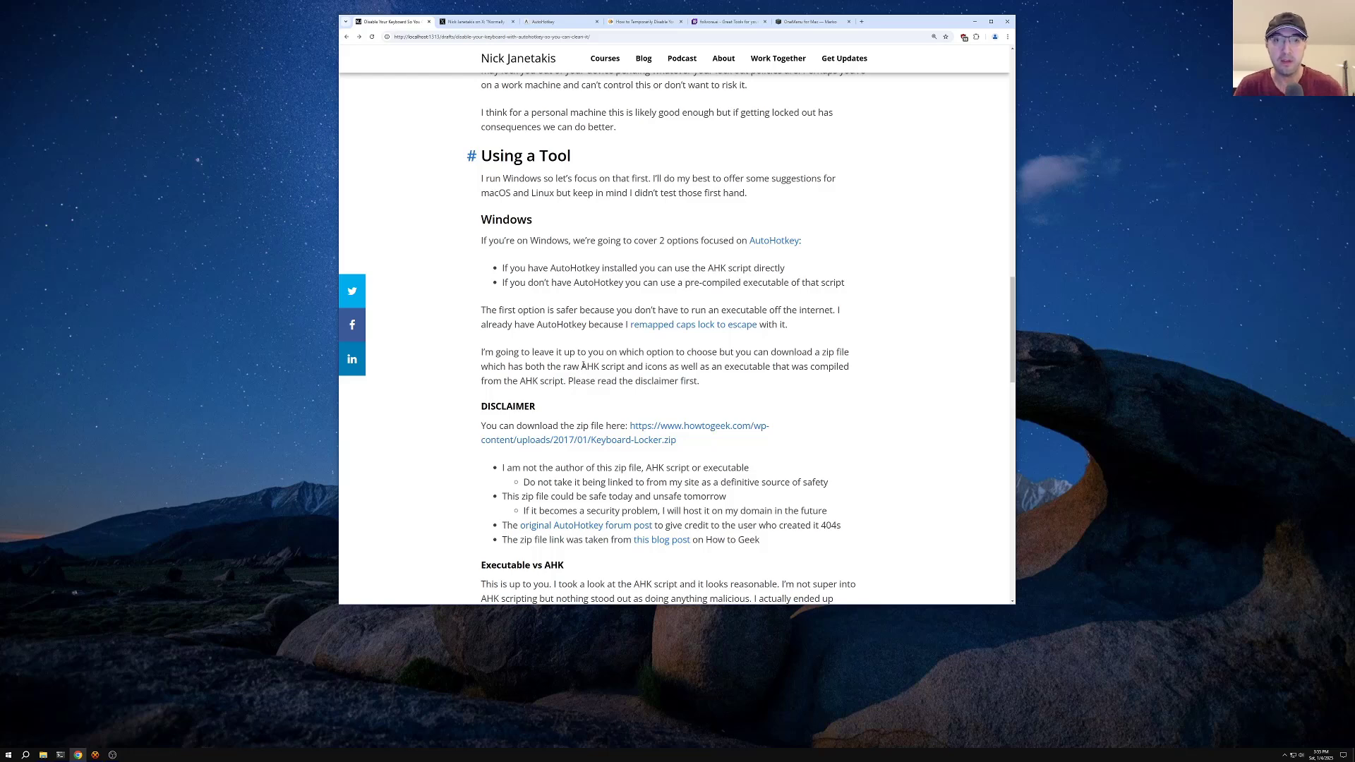
Read the zip disclaimer bullets, highlighting 'Please read the disclaimer first', 'not a definitive source' and the security problem.
scroll(595, 362, "down", 2)
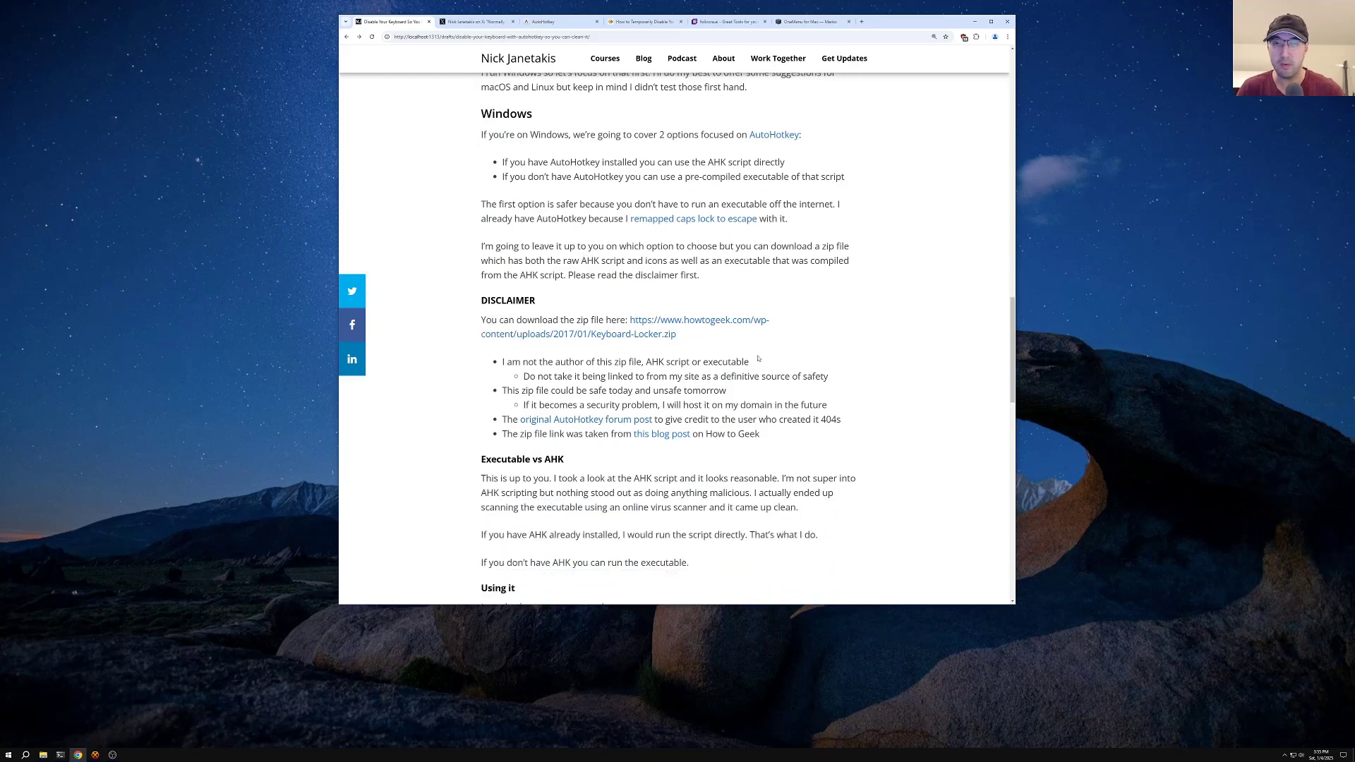
left_click_drag(703, 276, 569, 276)
left_click(513, 318)
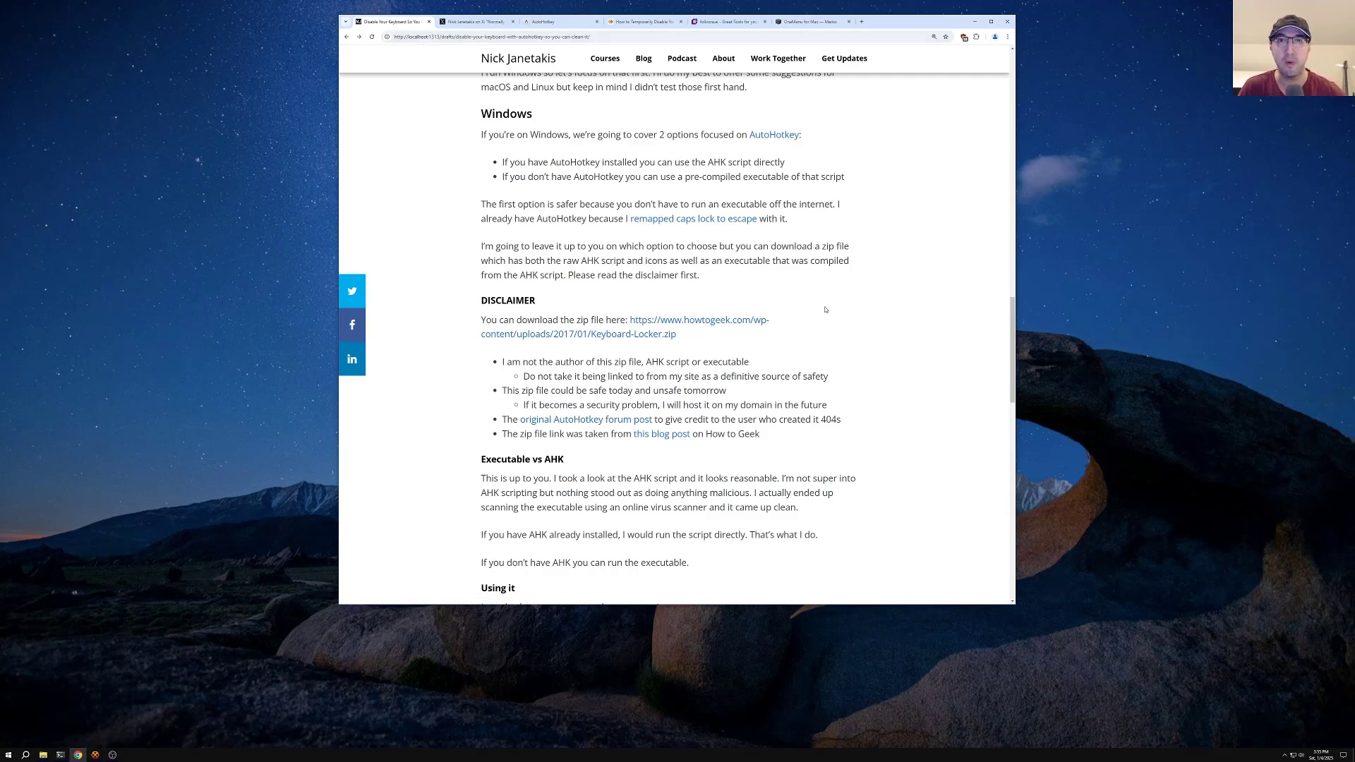
scroll(601, 257, "down", 2)
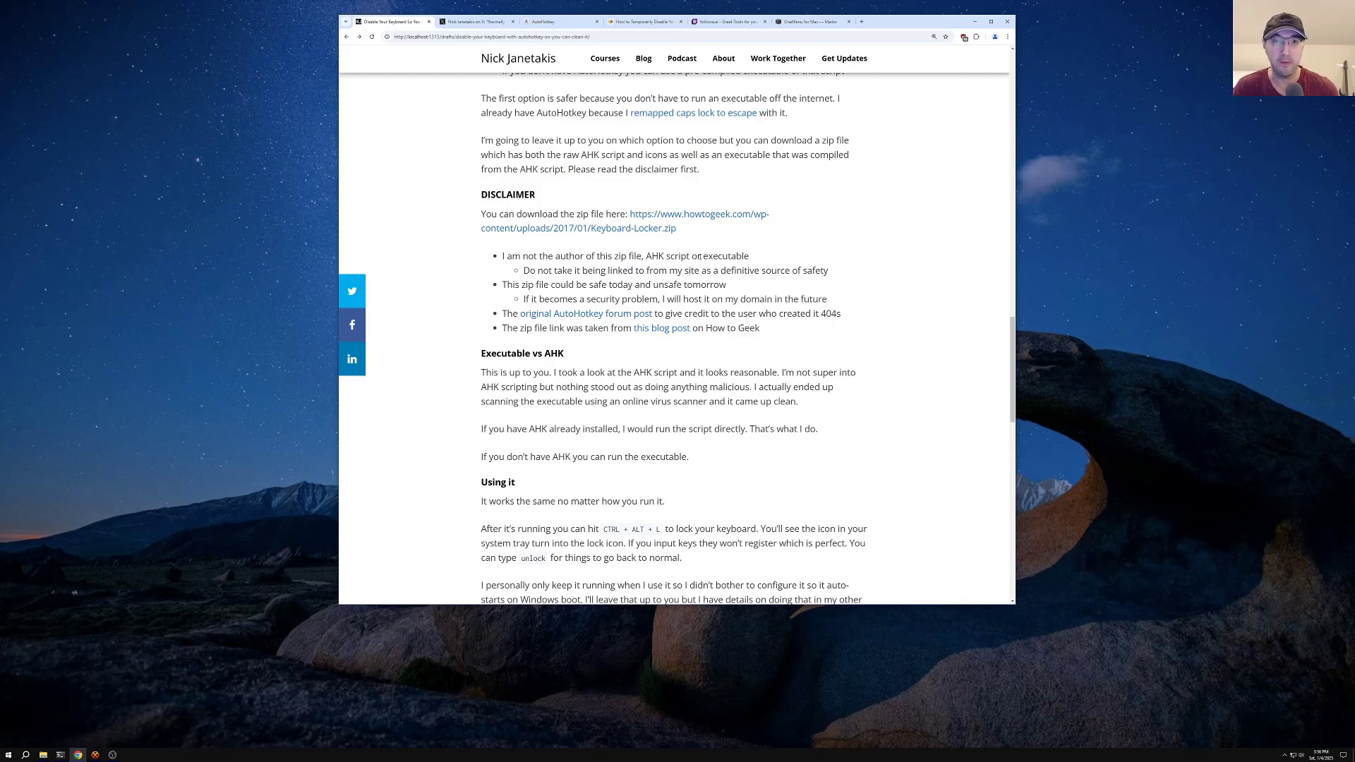
left_click_drag(529, 270, 726, 270)
left_click(783, 269)
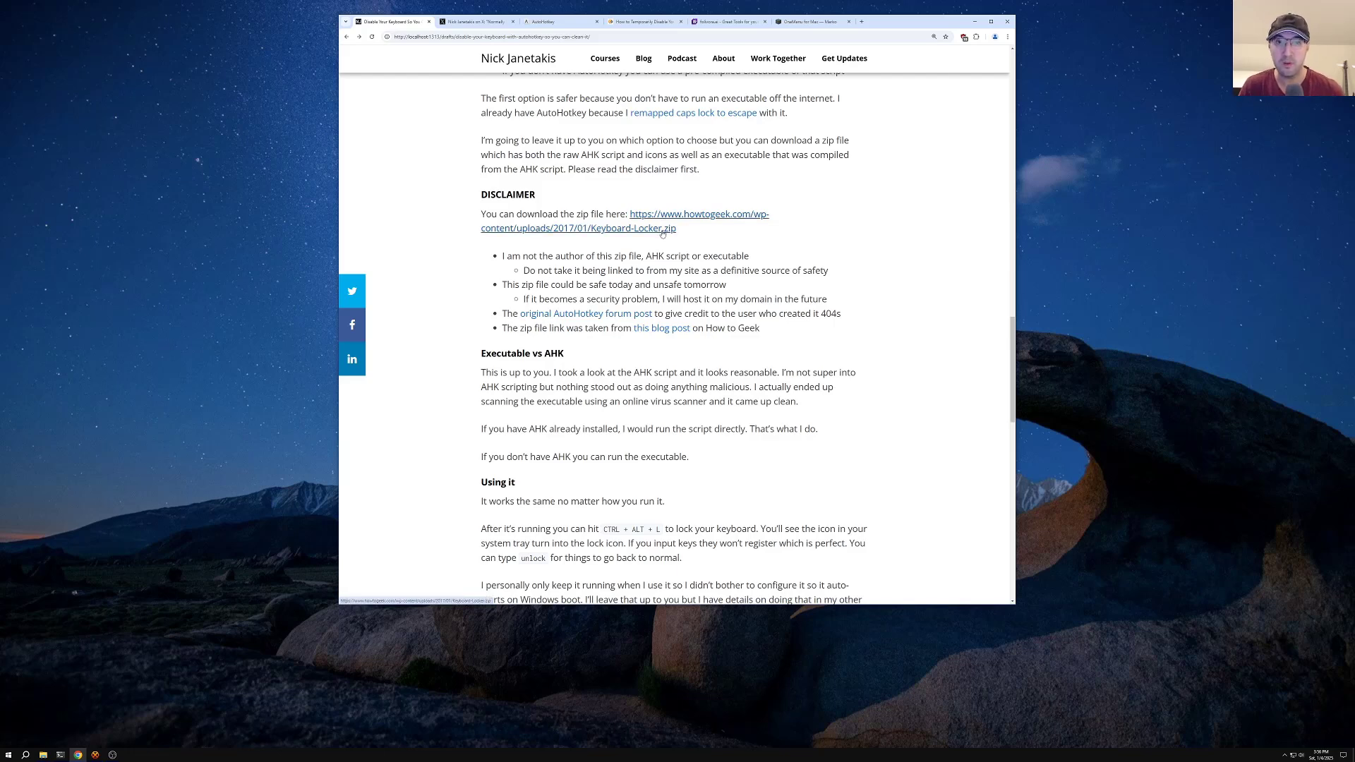
left_click_drag(568, 299, 658, 300)
left_click(658, 300)
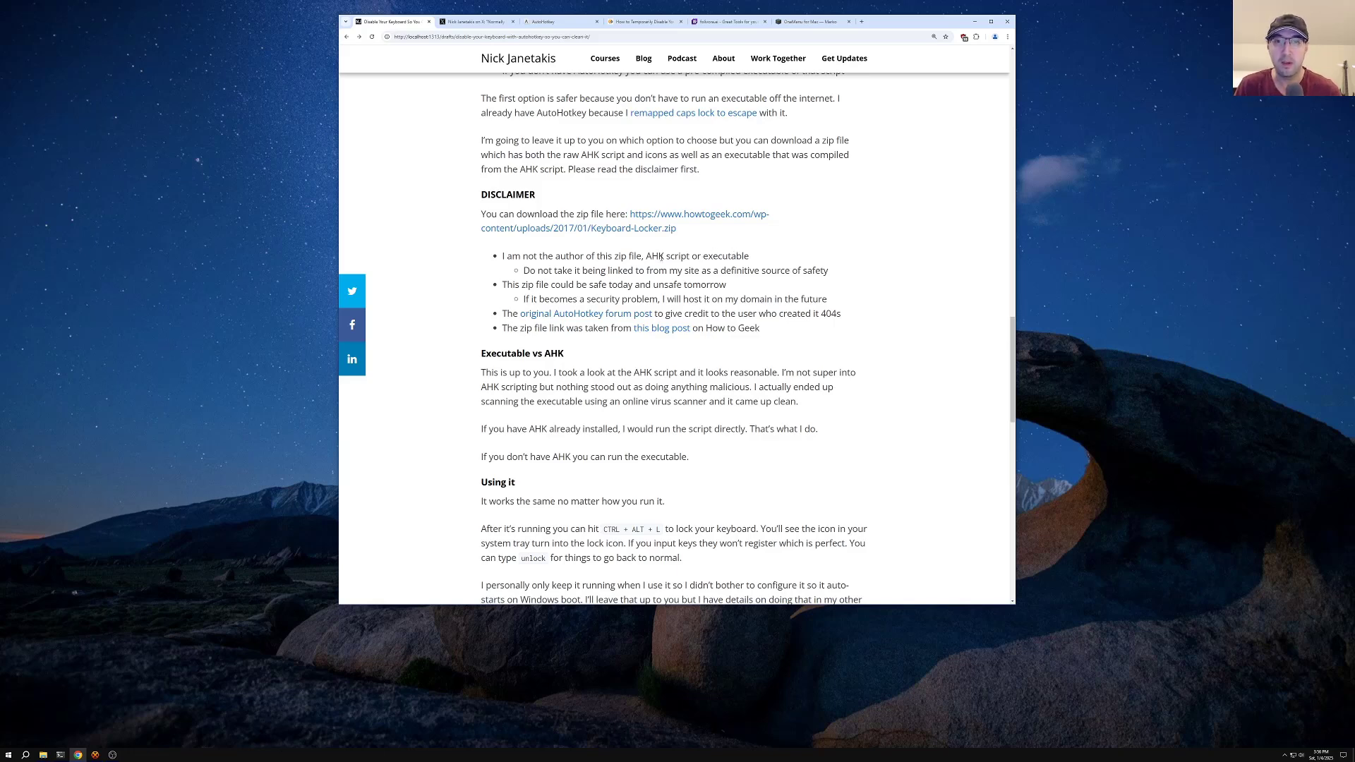
left_click_drag(647, 256, 691, 257)
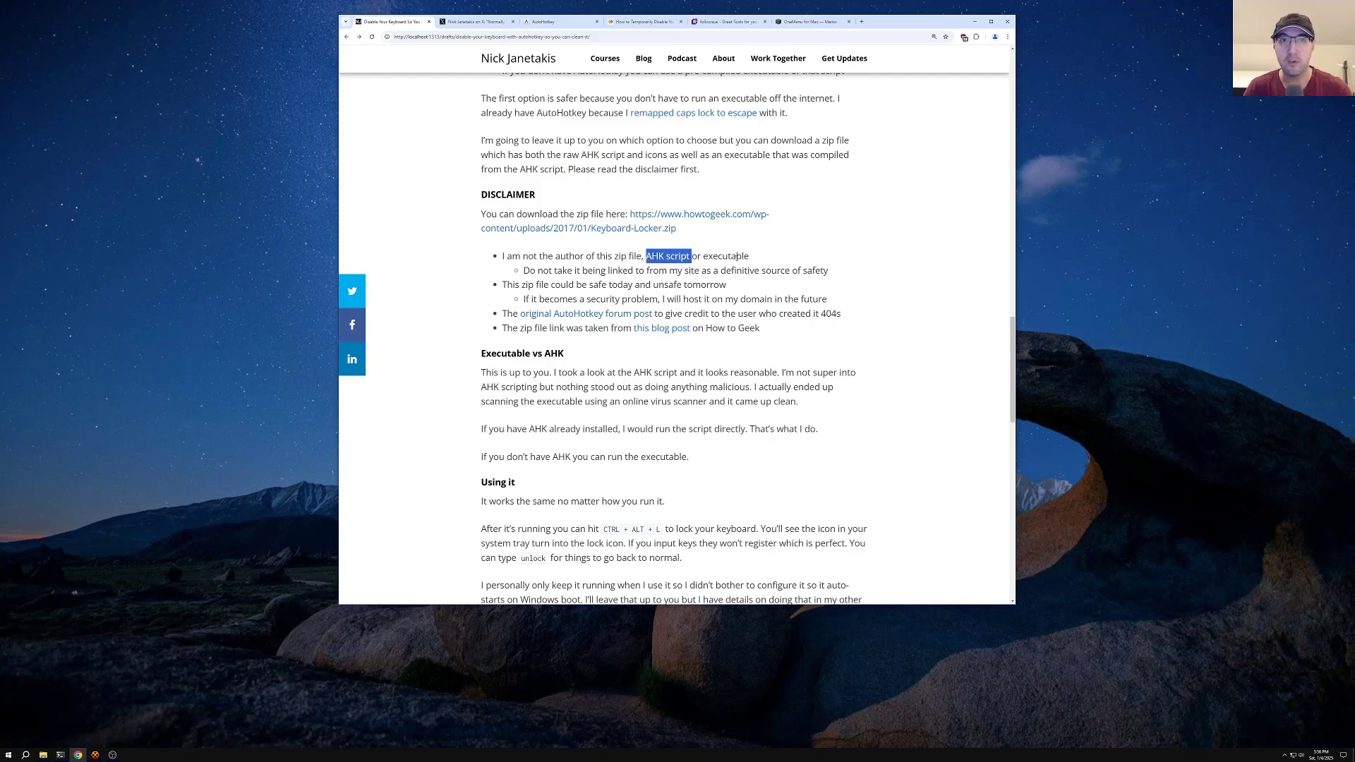
left_click(693, 258)
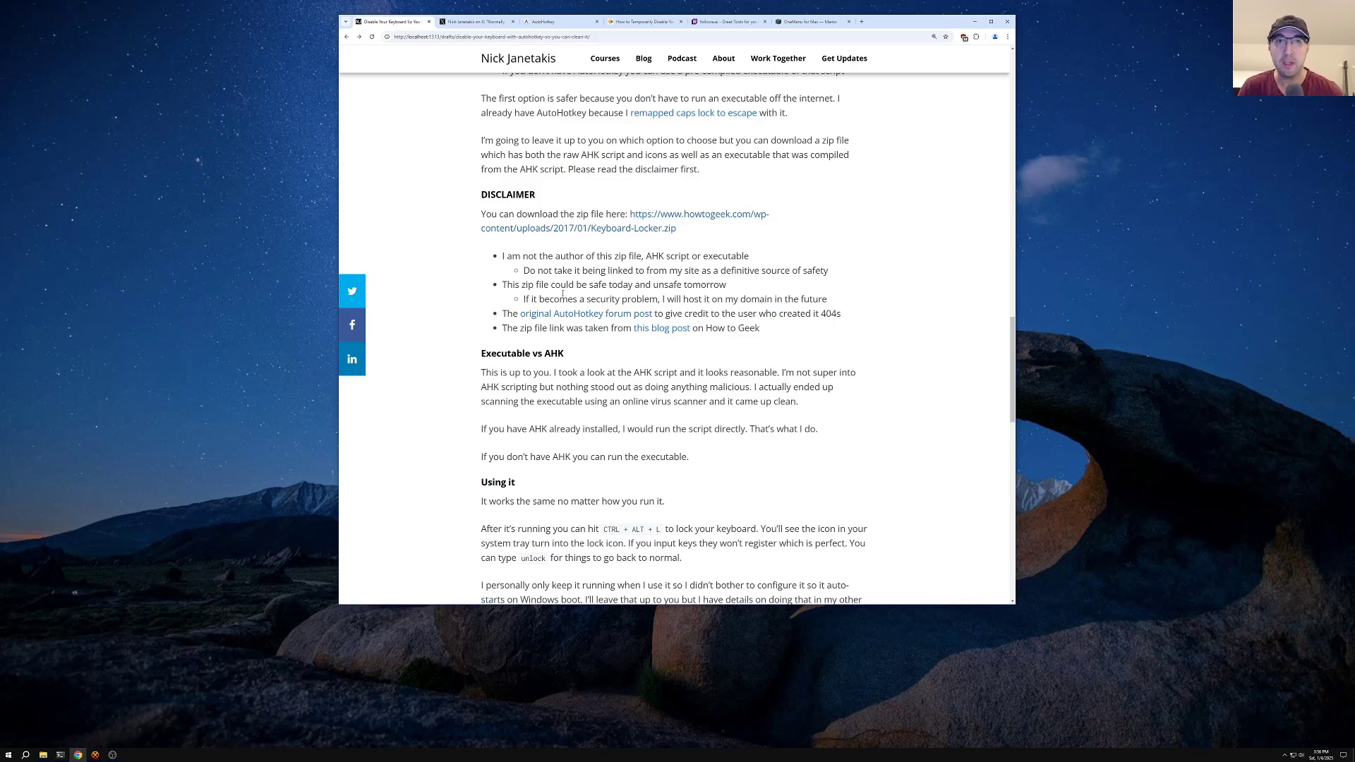
Open the original AutoHotkey forum post in a new tab, zoom in on its 404 error, then return to the blog.
middle_click(576, 314)
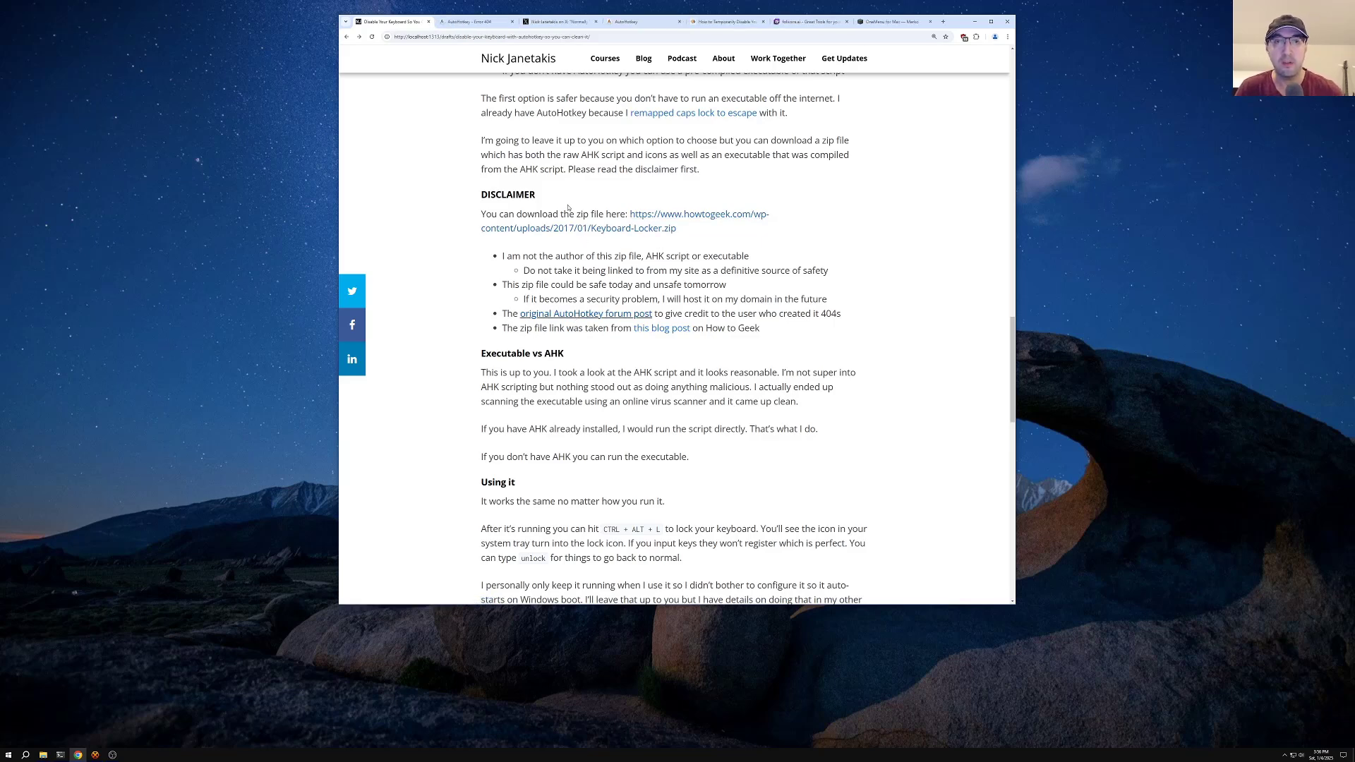
left_click(478, 22)
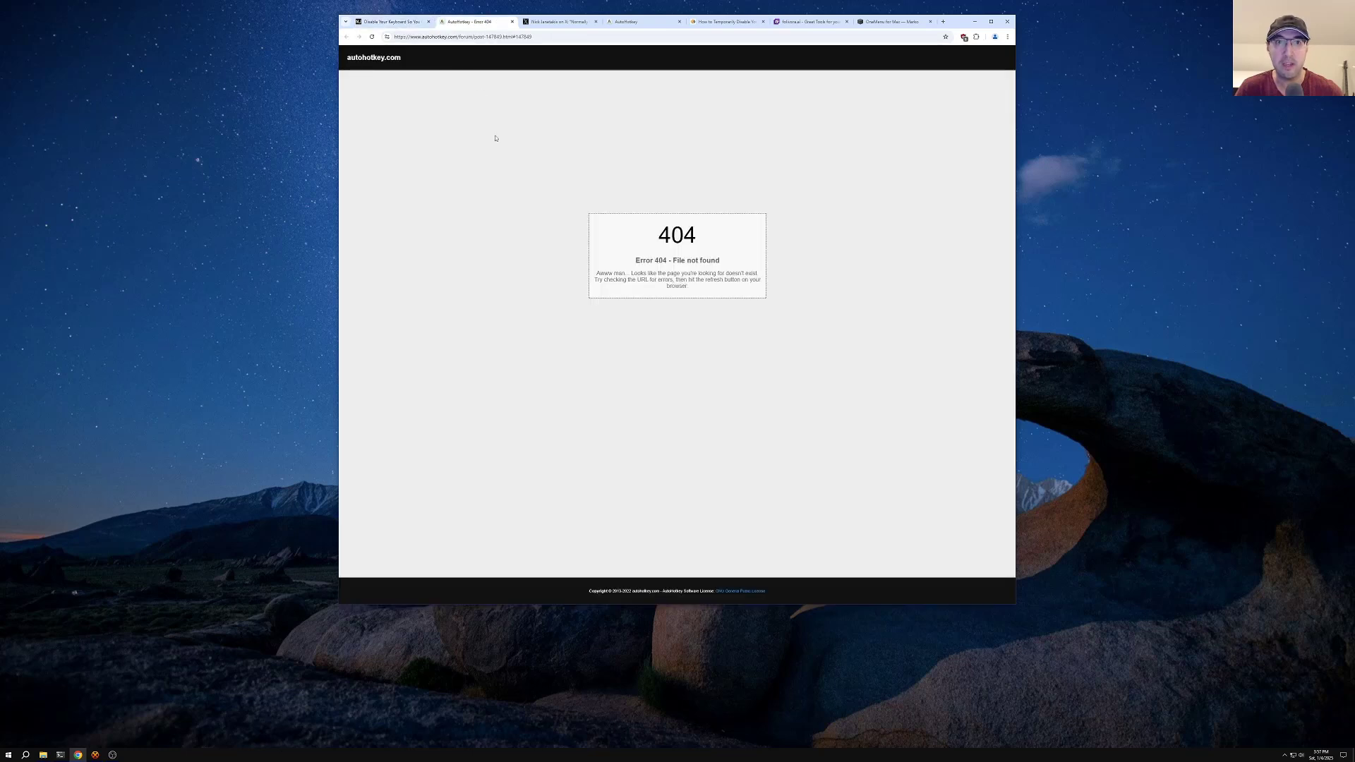
key("ctrl+plus")
key("ctrl+plus")
key("ctrl+plus")
key("ctrl+plus")
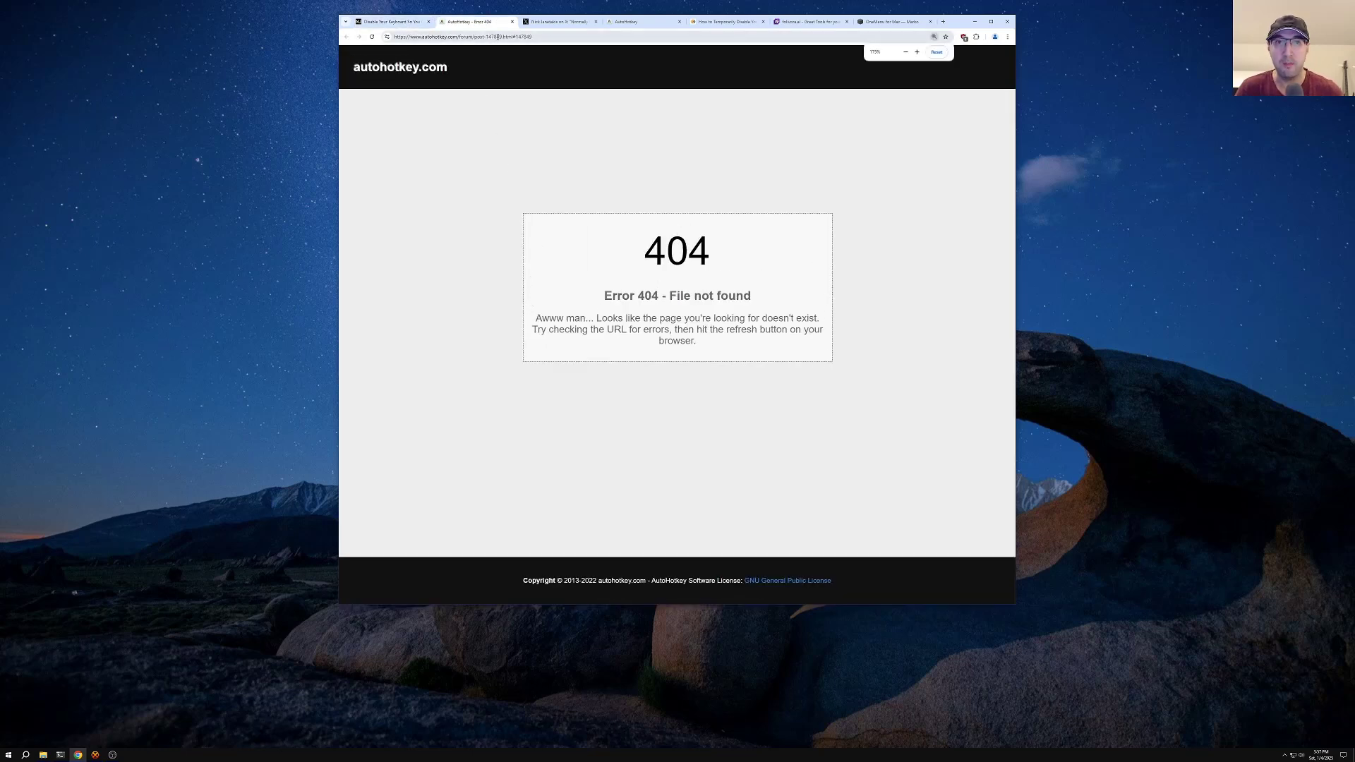
left_click(392, 22)
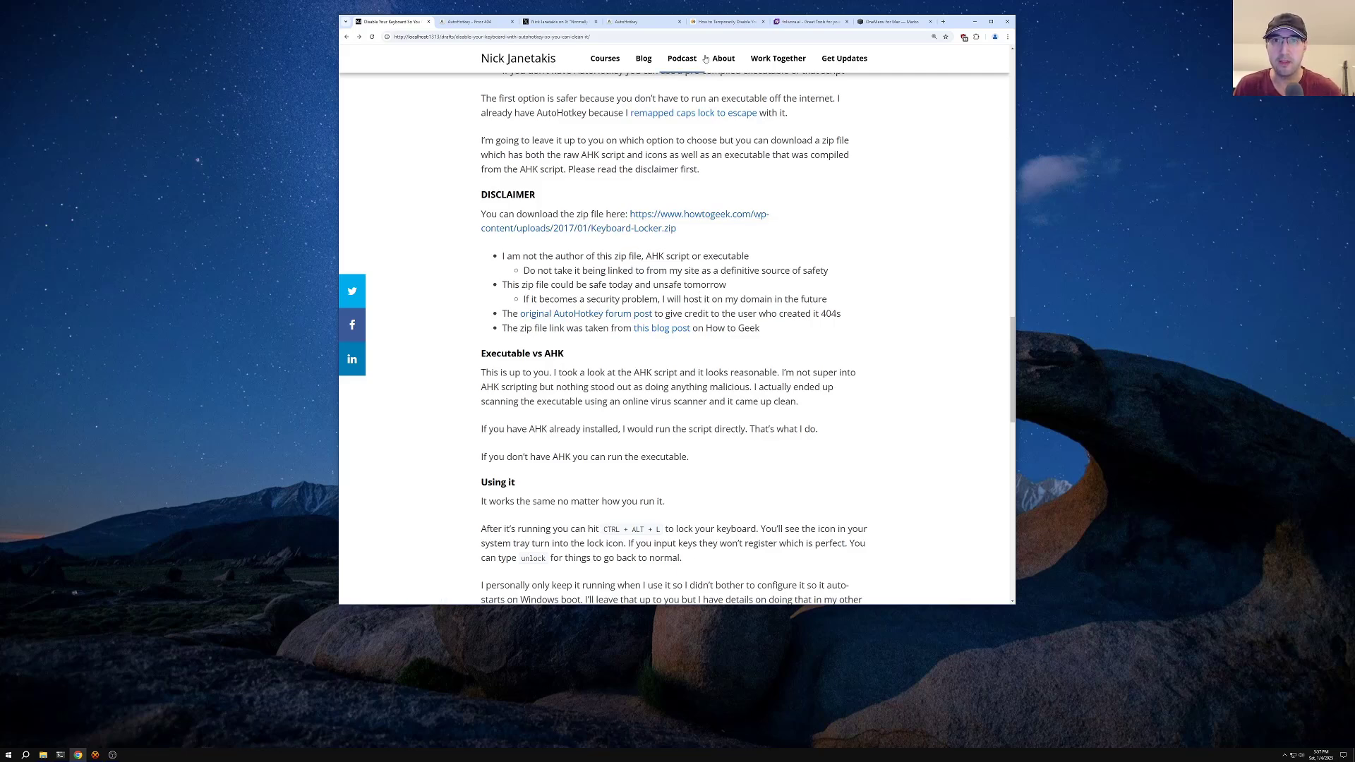
Switch to the How-To Geek Keyboard Locker article, zoom in, and read down to the Windows startup section.
left_click(727, 21)
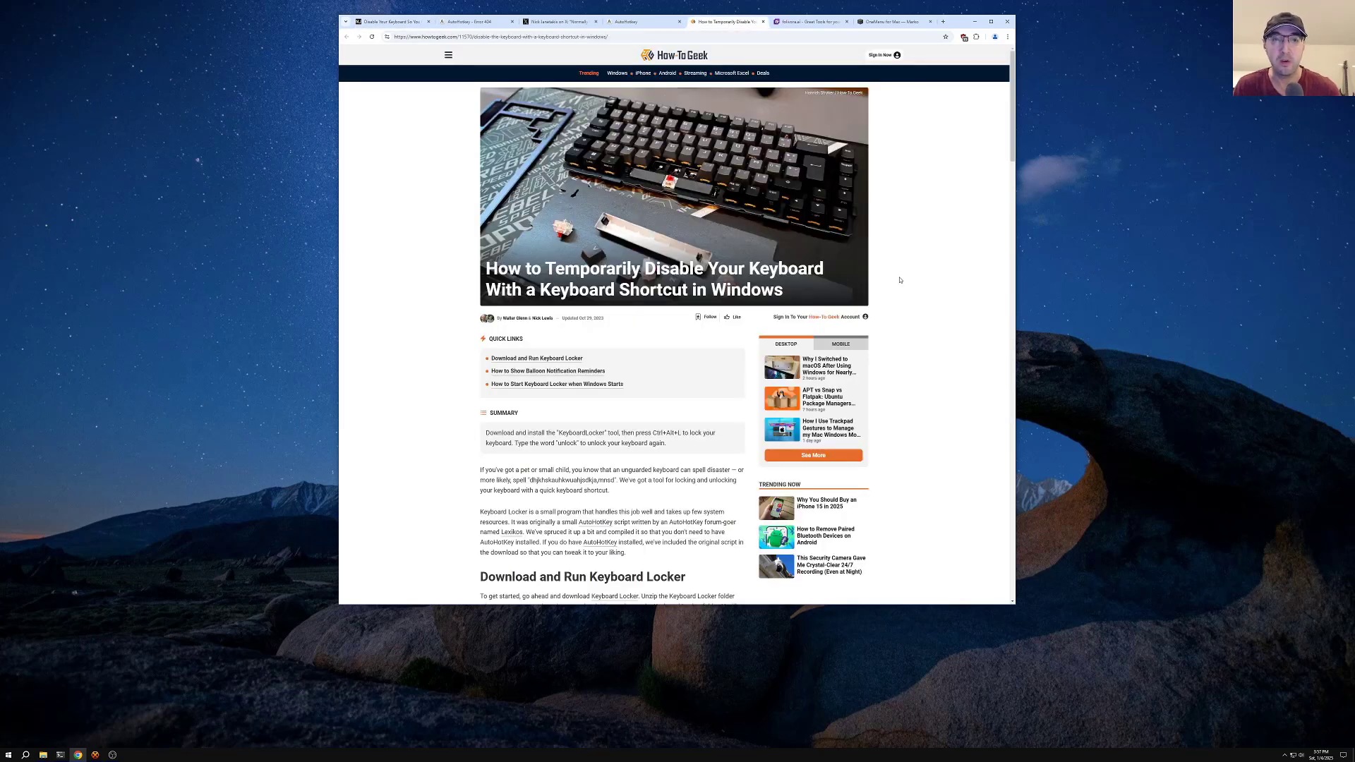
key("ctrl+plus")
key("ctrl+plus")
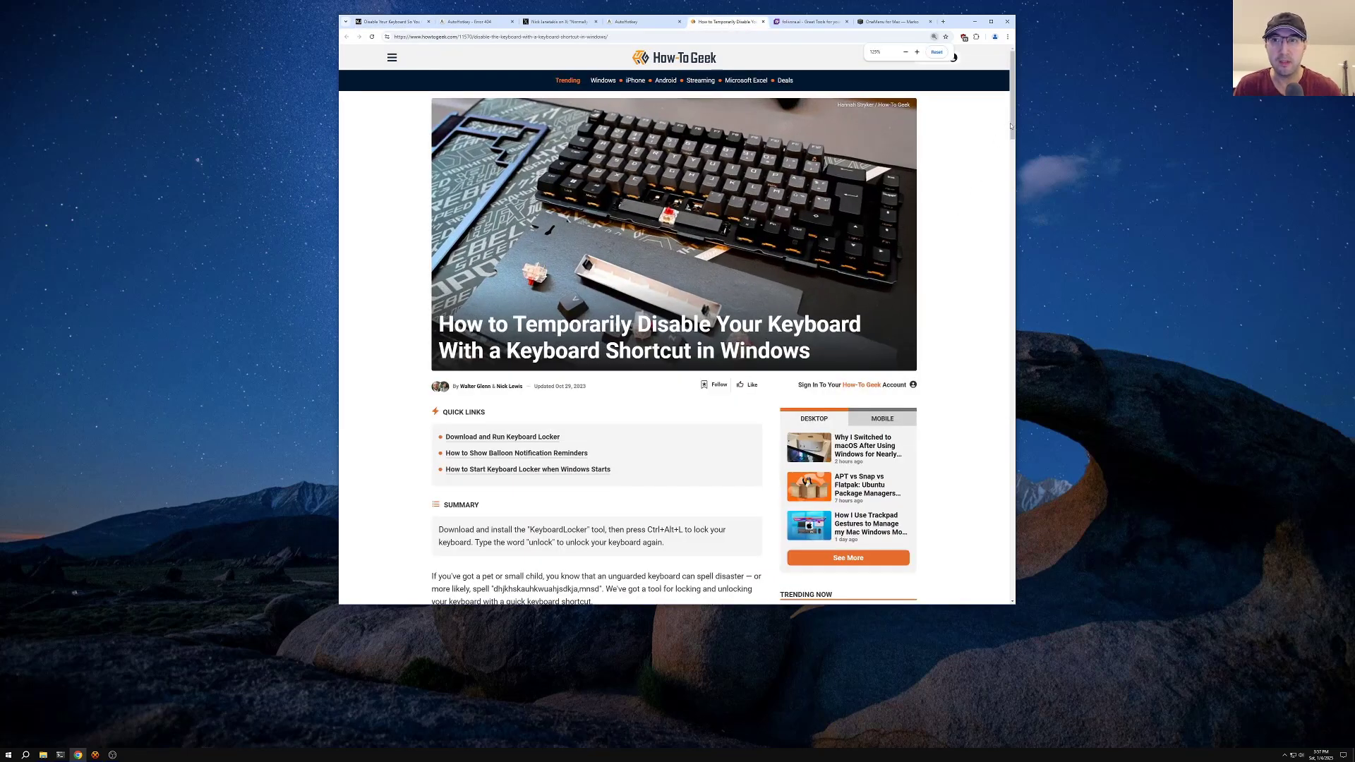
left_click_drag(1011, 125, 1023, 219)
scroll(657, 369, "down", 3)
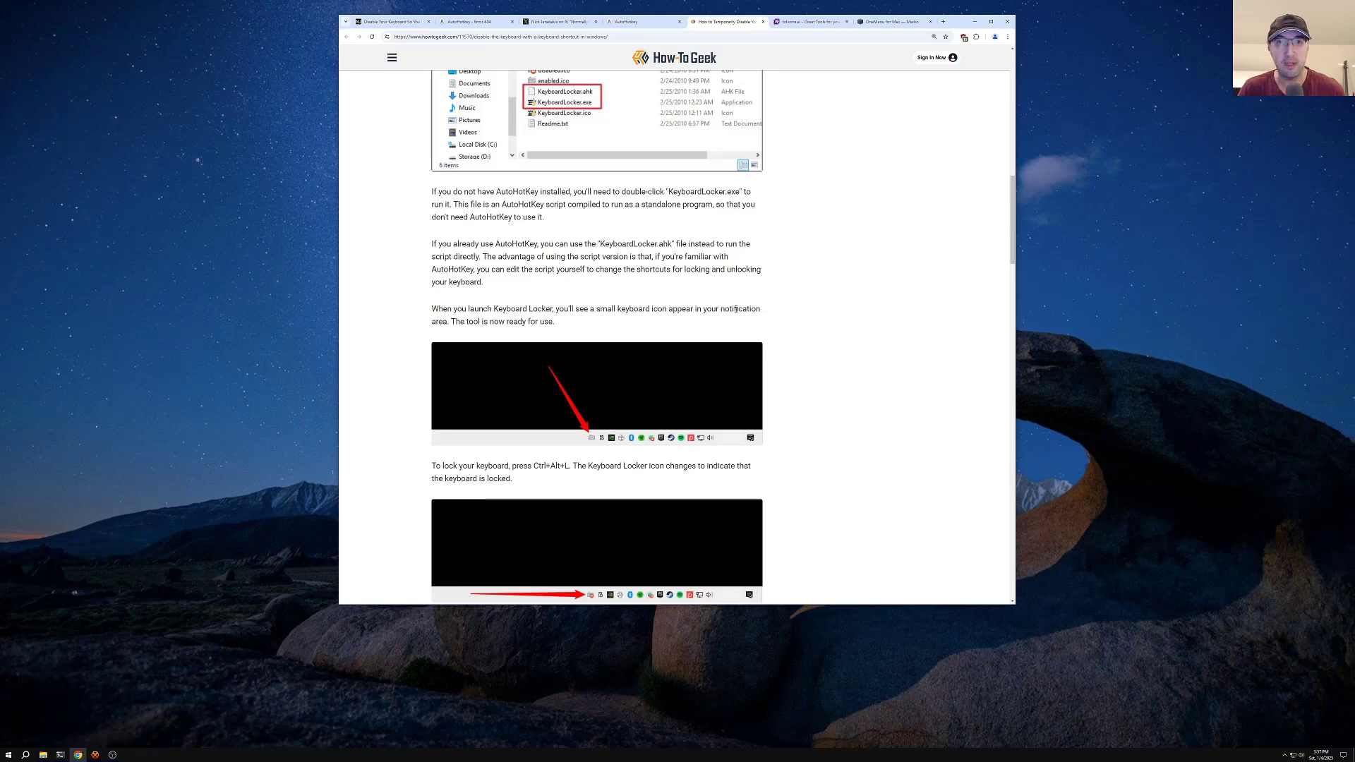
scroll(739, 315, "down", 2)
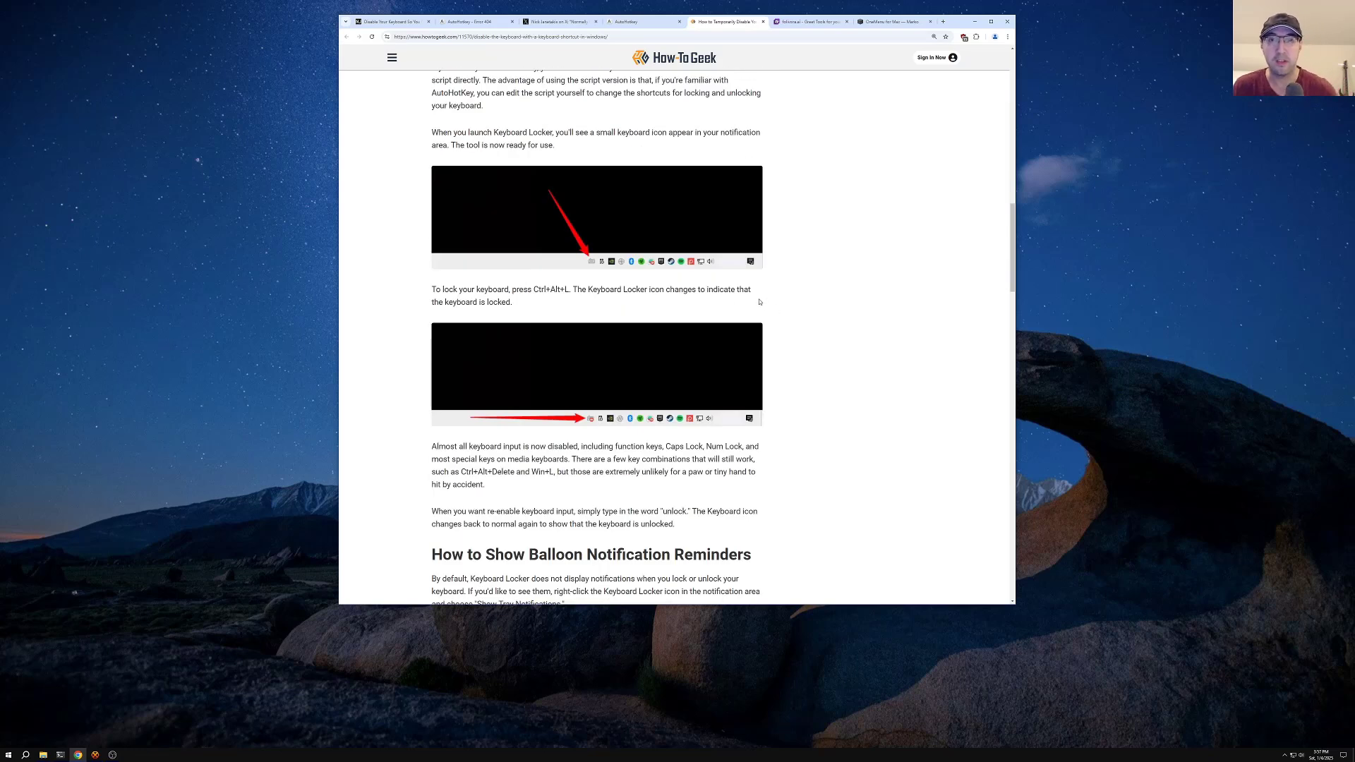
scroll(760, 302, "down", 2)
scroll(812, 306, "down", 2)
scroll(911, 305, "down", 2)
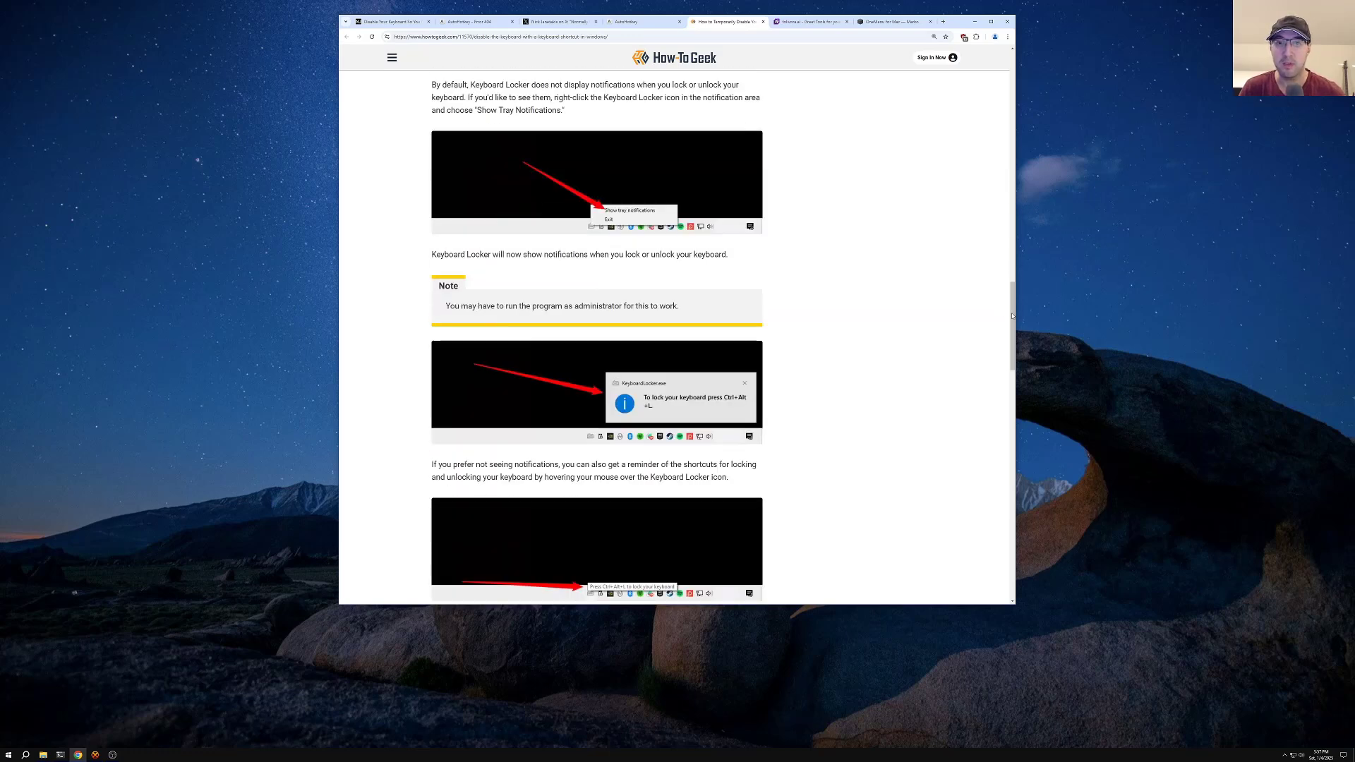
scroll(822, 268, "down", 3)
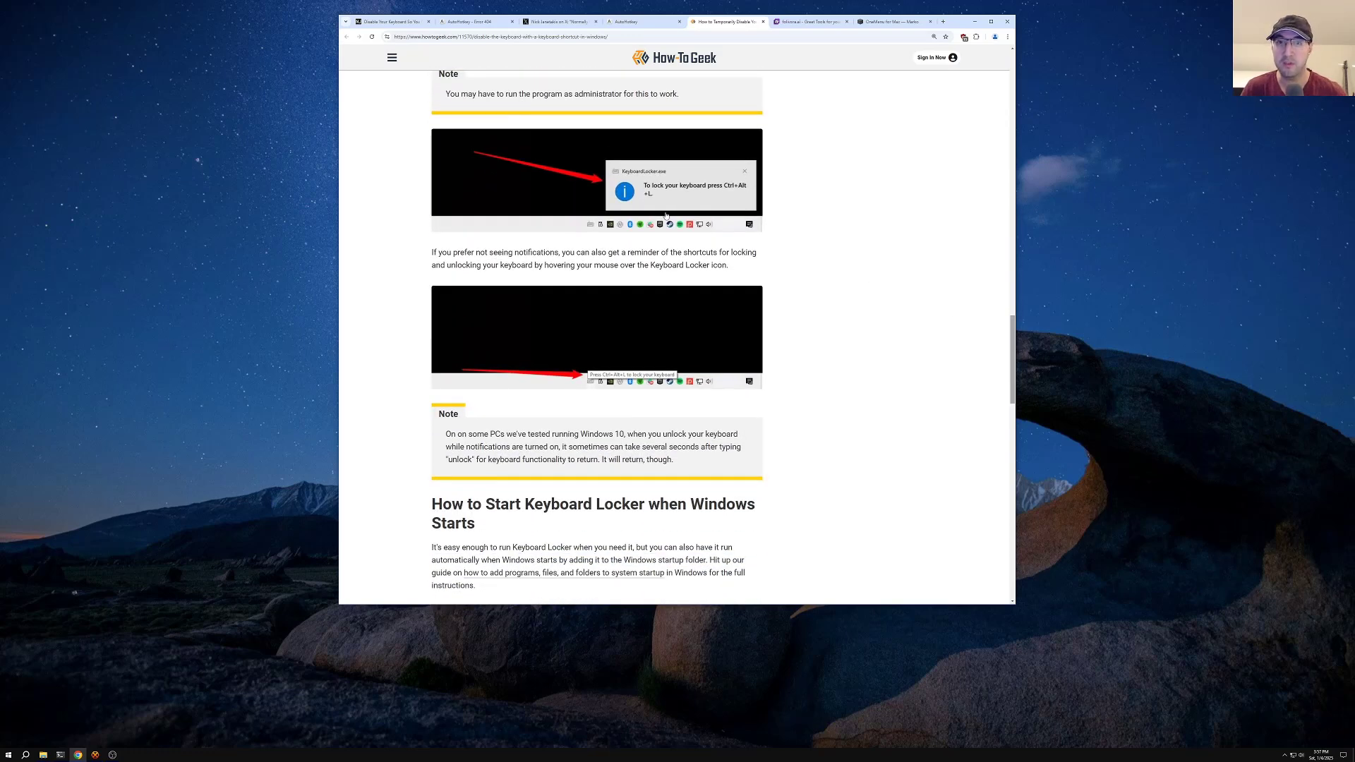
left_click(398, 23)
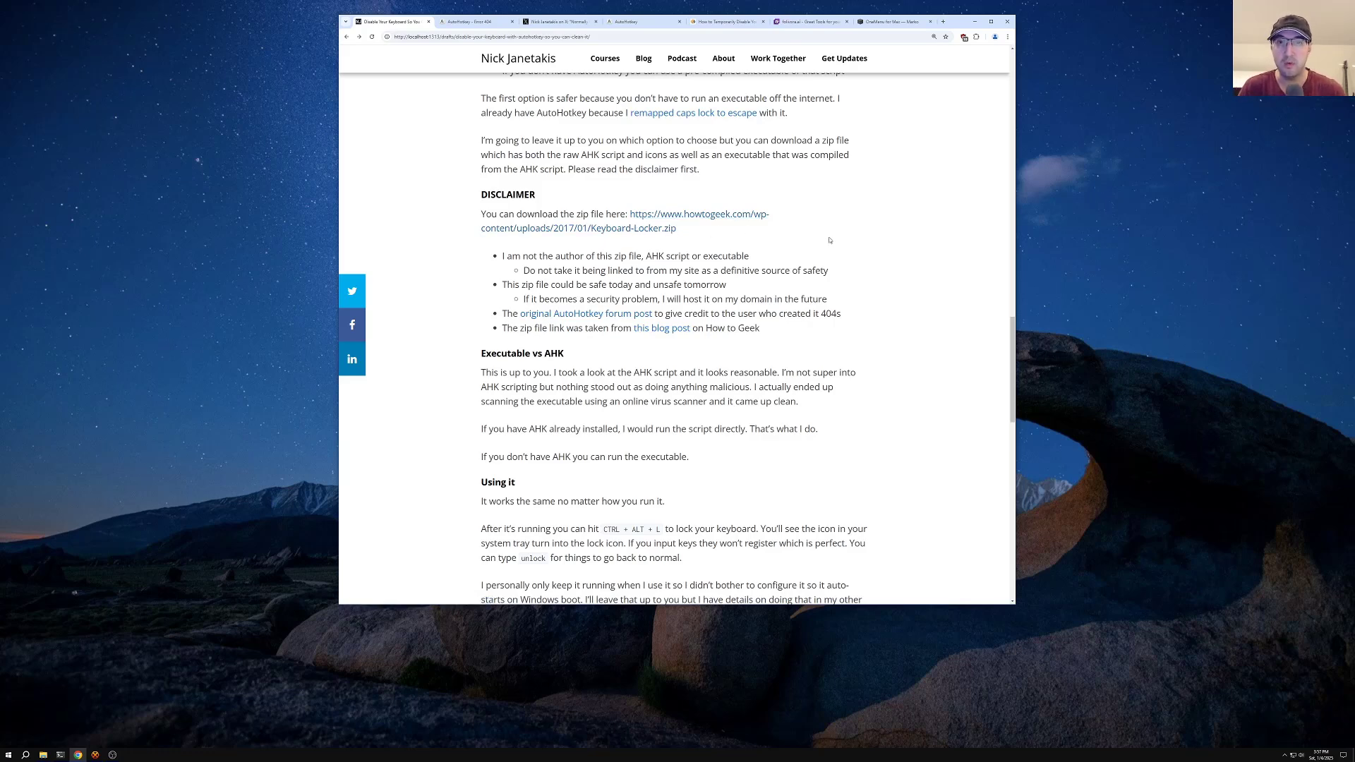
left_click_drag(647, 256, 705, 257)
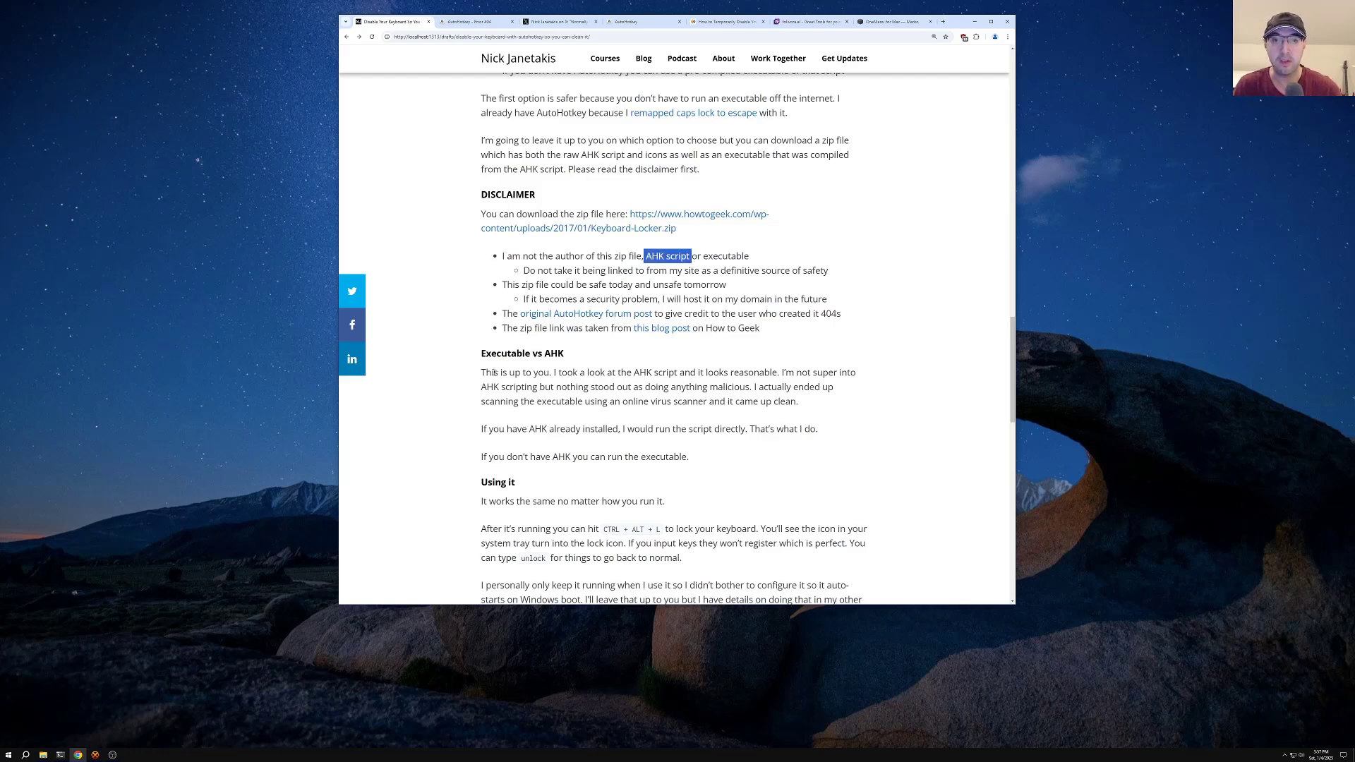
left_click_drag(494, 373, 559, 374)
left_click(599, 359)
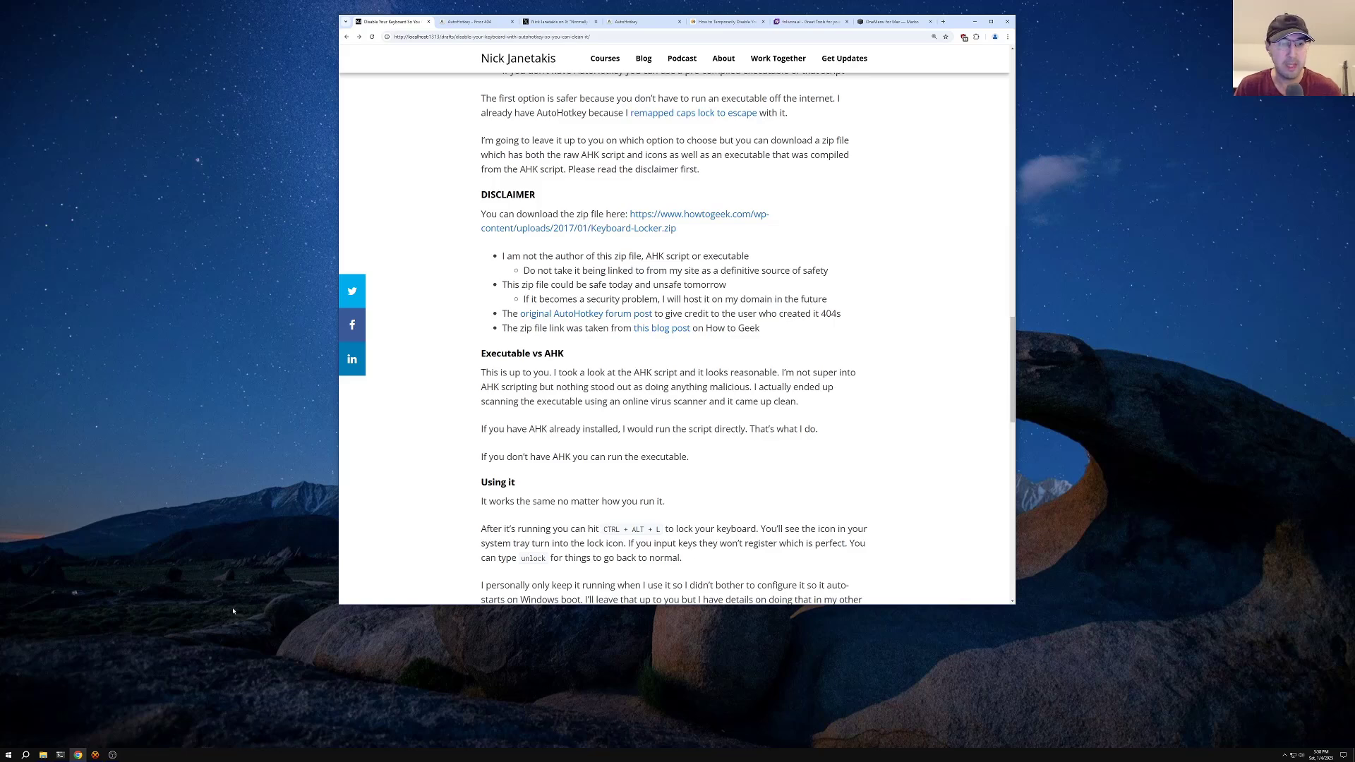
Open KeyboardLocker.ahk from the KeyboardLocker folder with Edit script.
left_click(45, 754)
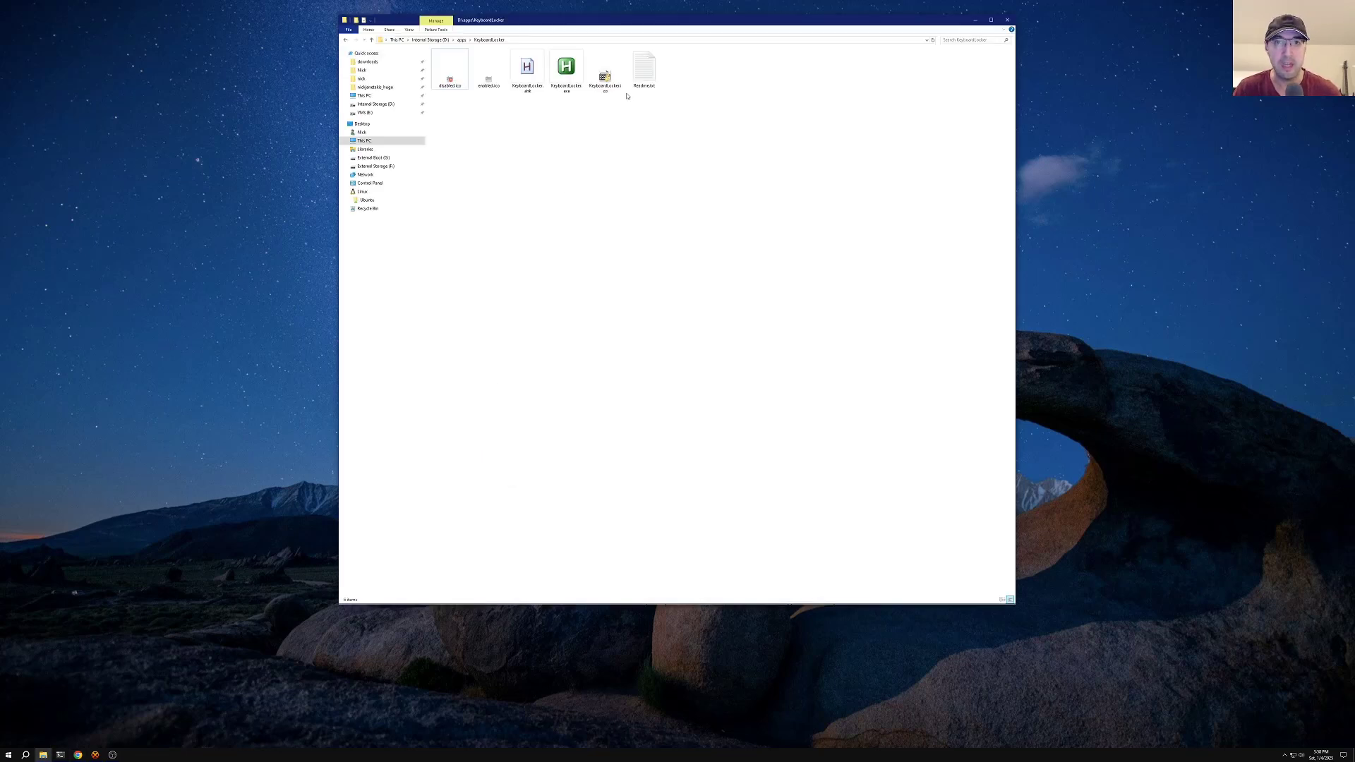
right_click(526, 69)
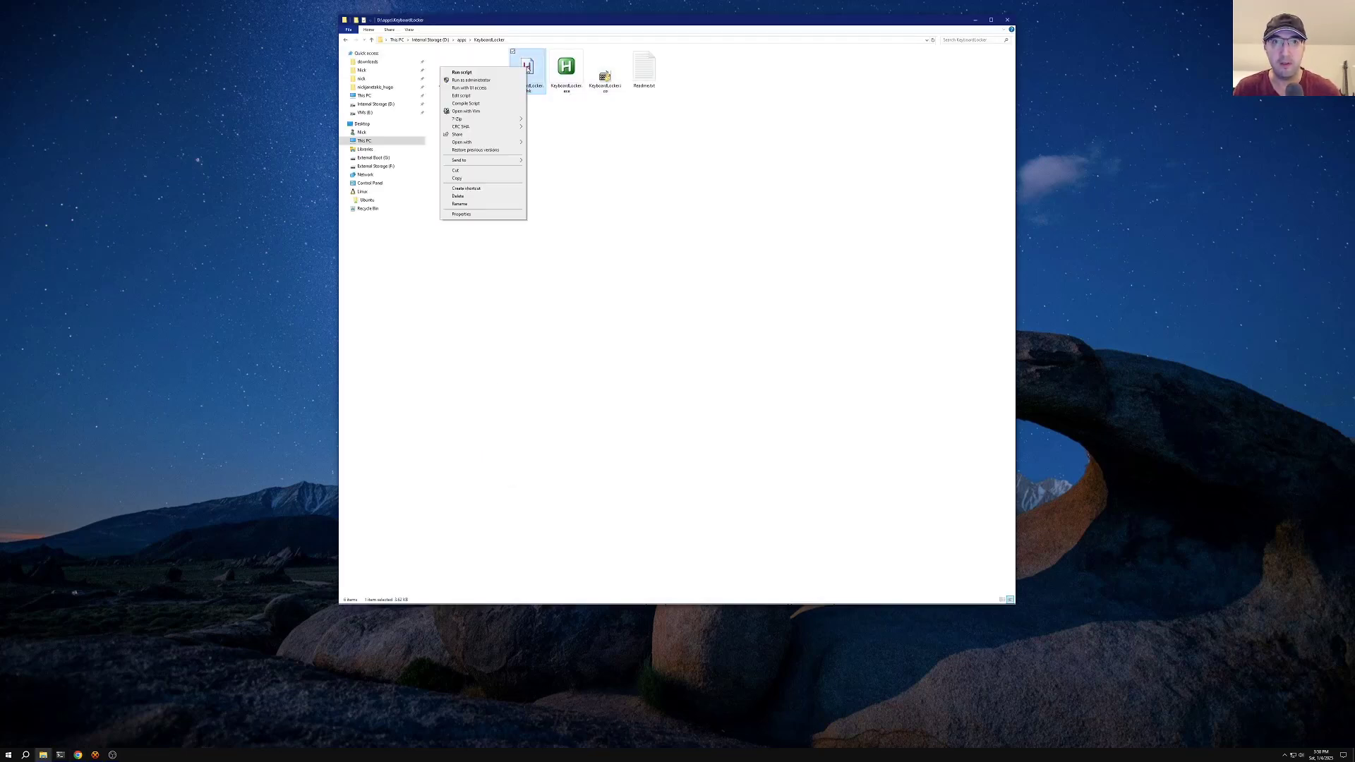
left_click(500, 99)
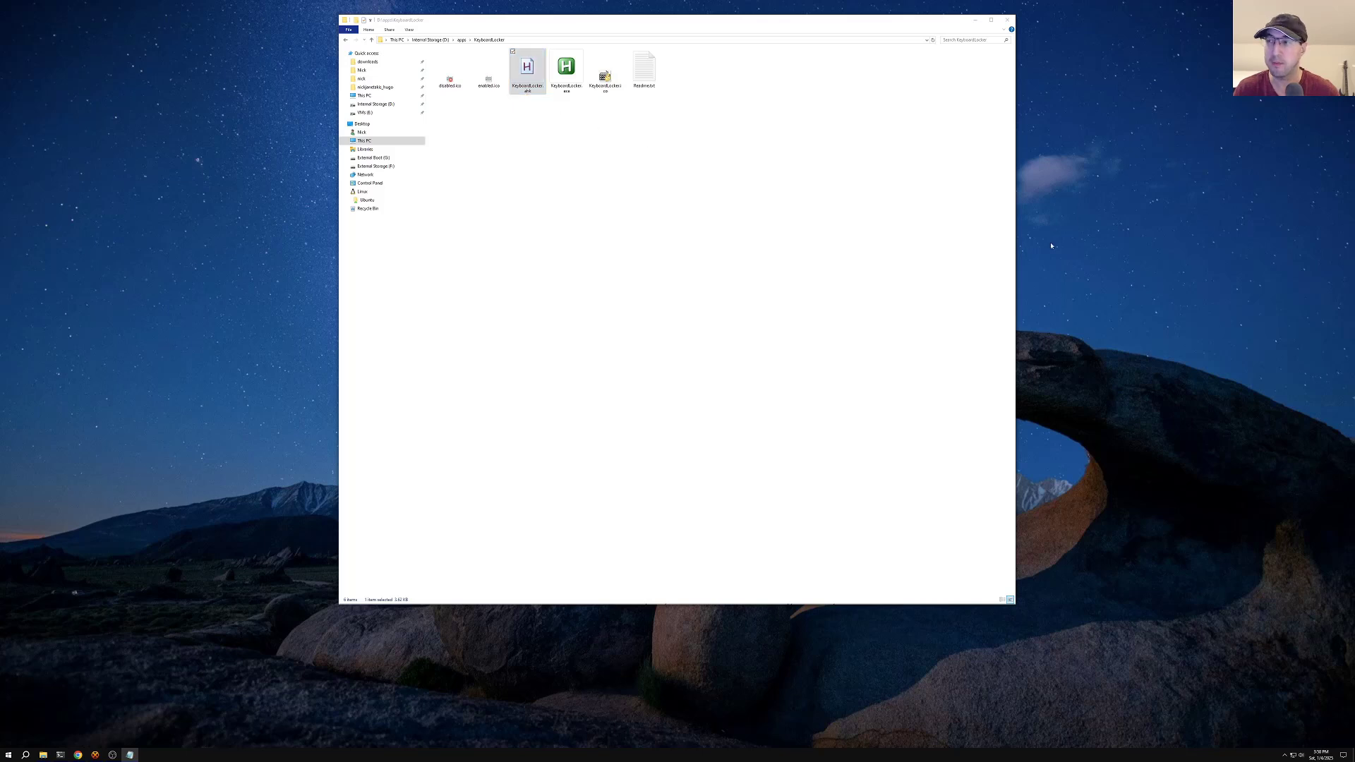
Maximize the zoomed-in Notepad window and review the script header's author credit and source URLs.
left_click_drag(847, 176, 636, 99)
scroll(679, 254, "up", 20)
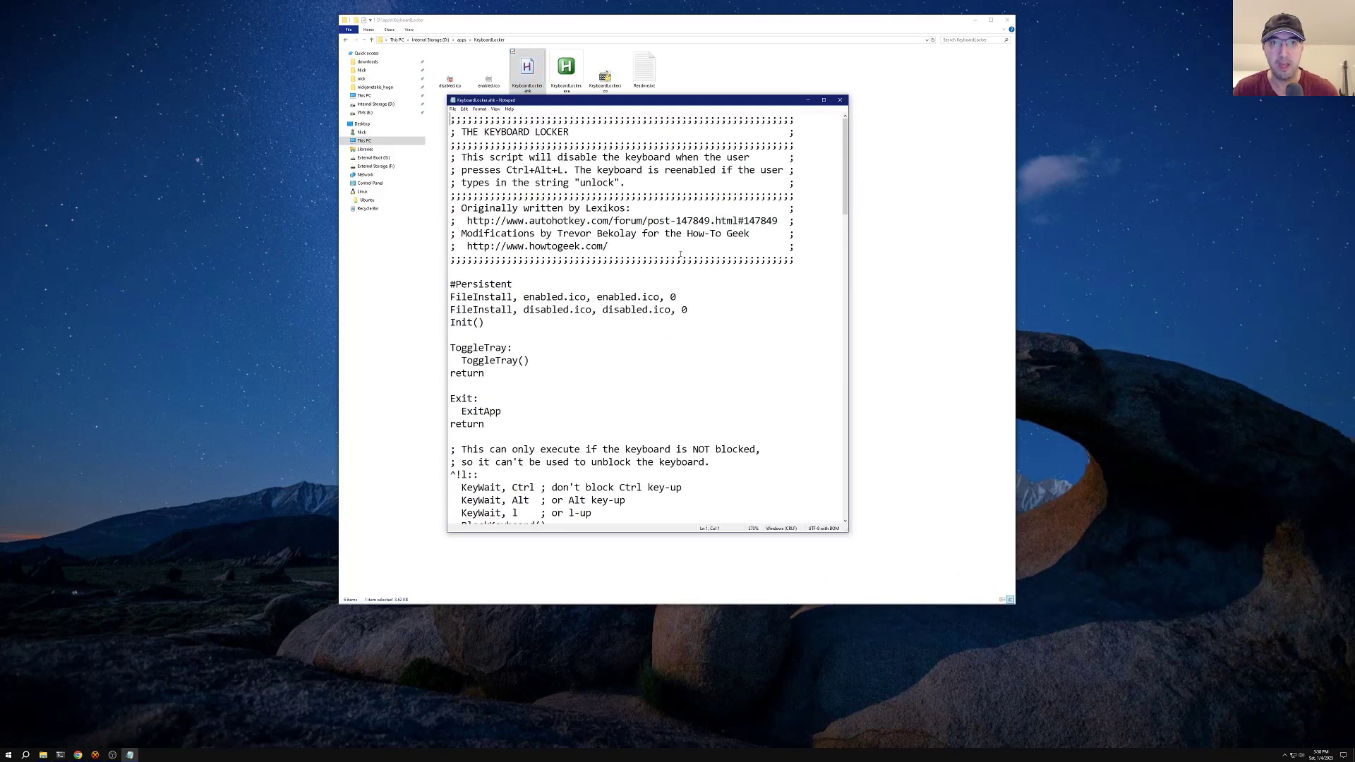
scroll(679, 254, "up", 4)
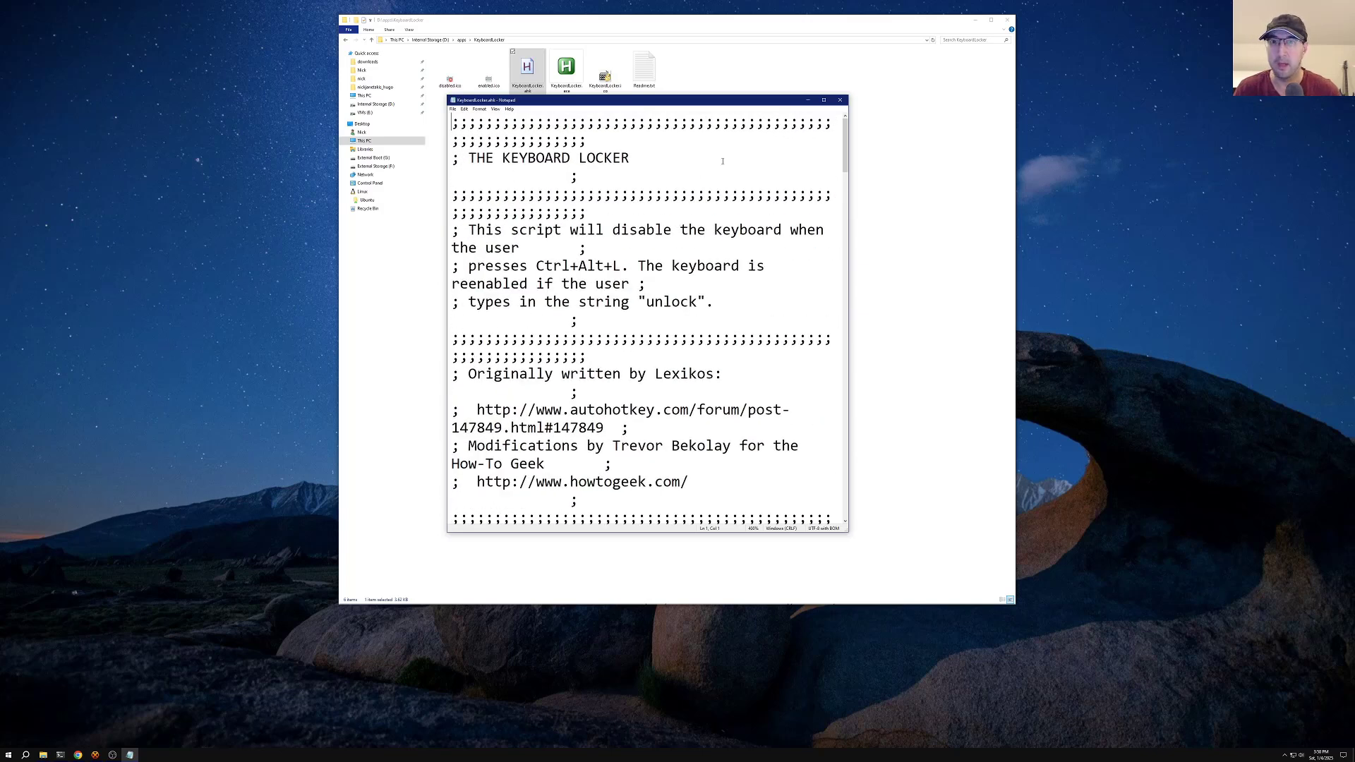
left_click(823, 99)
scroll(854, 304, "up", 3)
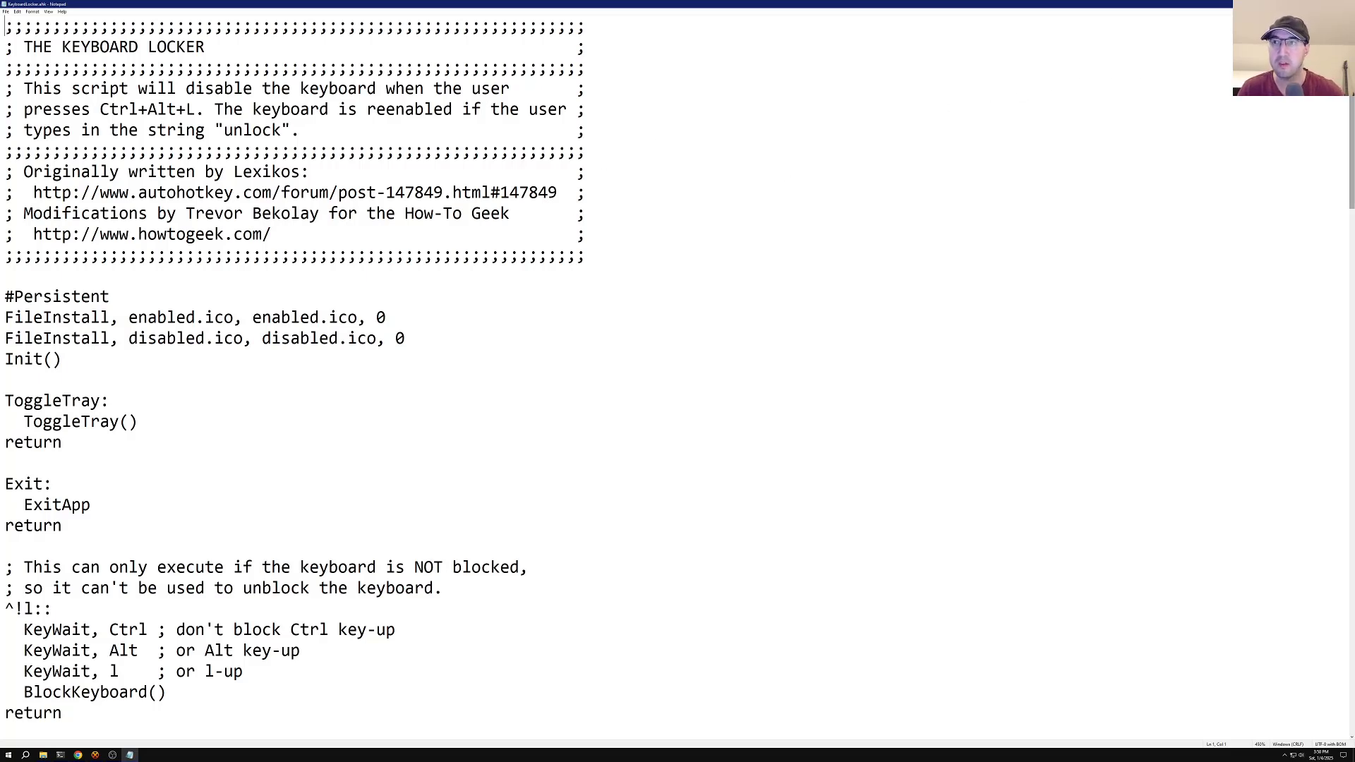
scroll(680, 390, "down", 1)
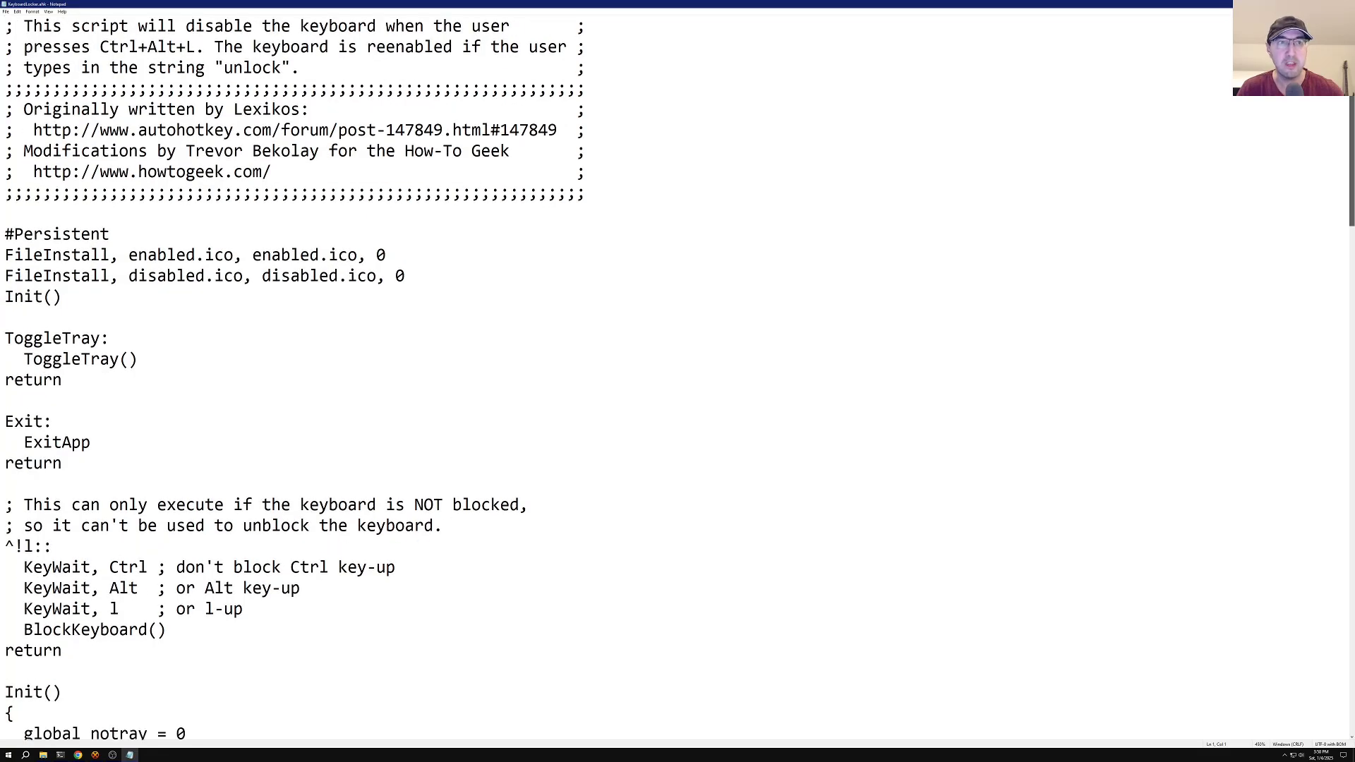
scroll(1153, 58, "up", 1)
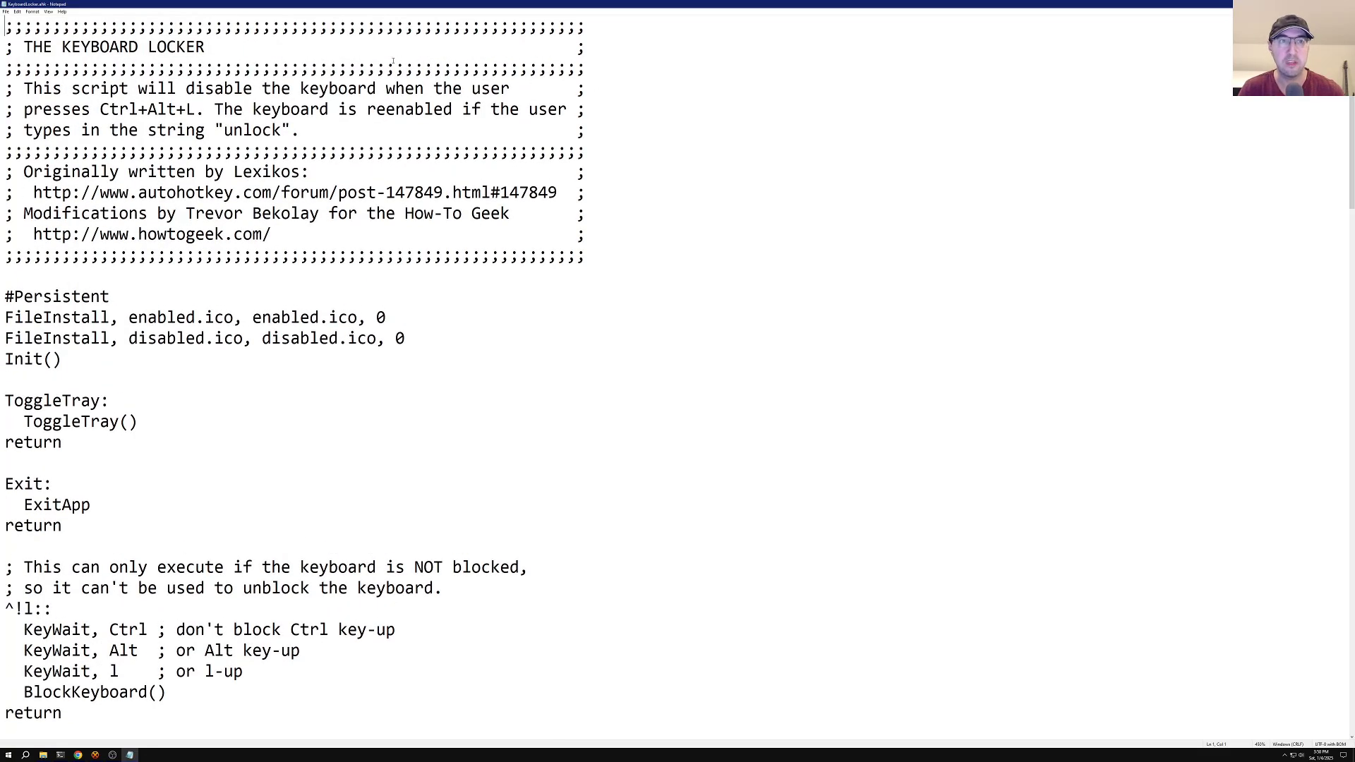
left_click_drag(234, 171, 301, 171)
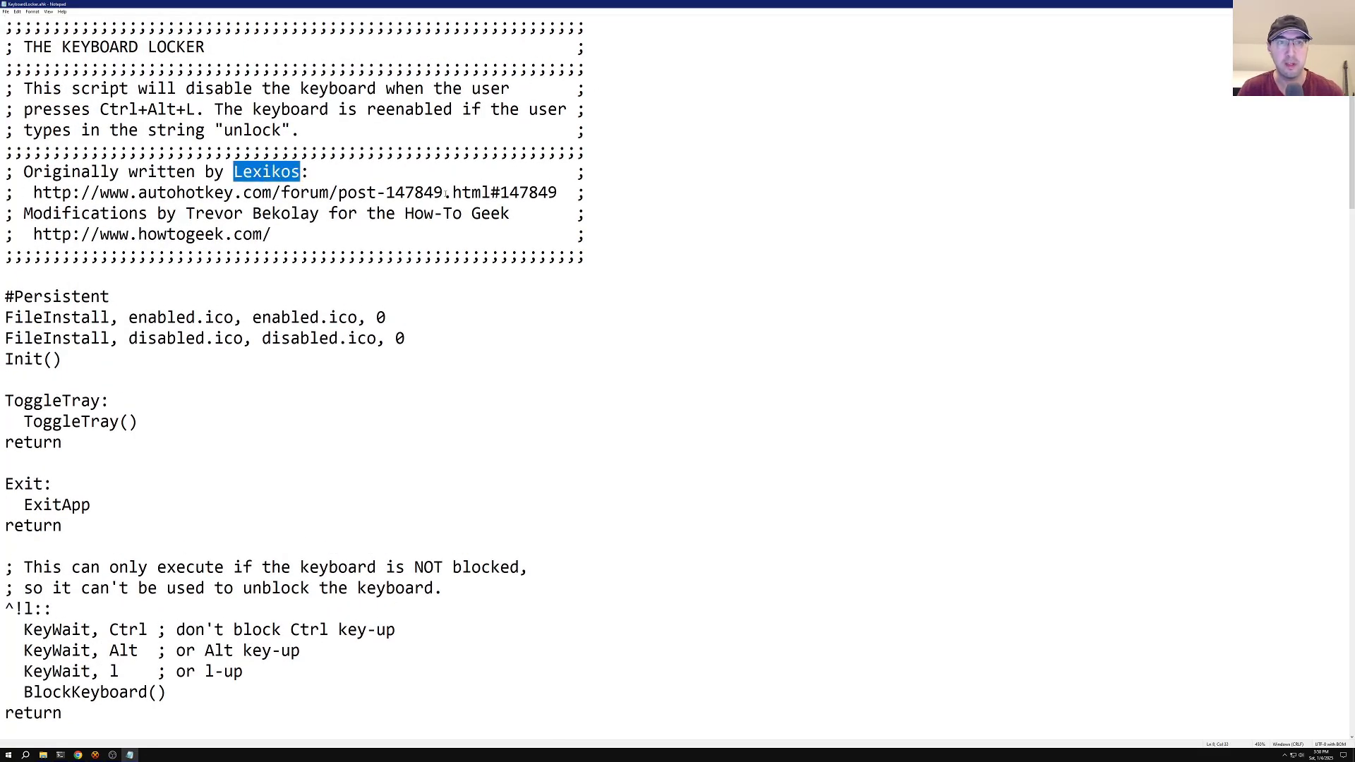
left_click_drag(451, 192, 394, 192)
left_click_drag(309, 234, 242, 235)
left_click(291, 214)
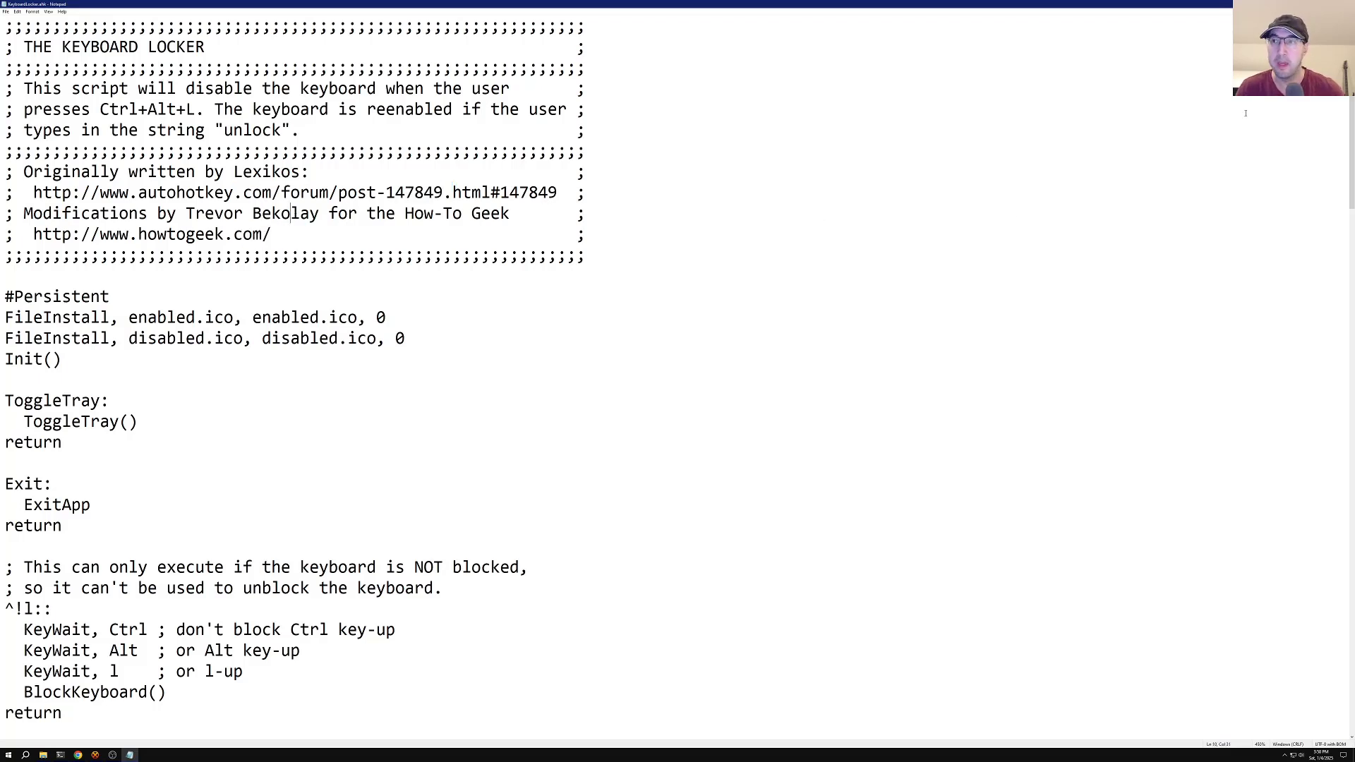
Scroll through the script body down to the unlock-key checks.
scroll(1246, 113, "down", 1)
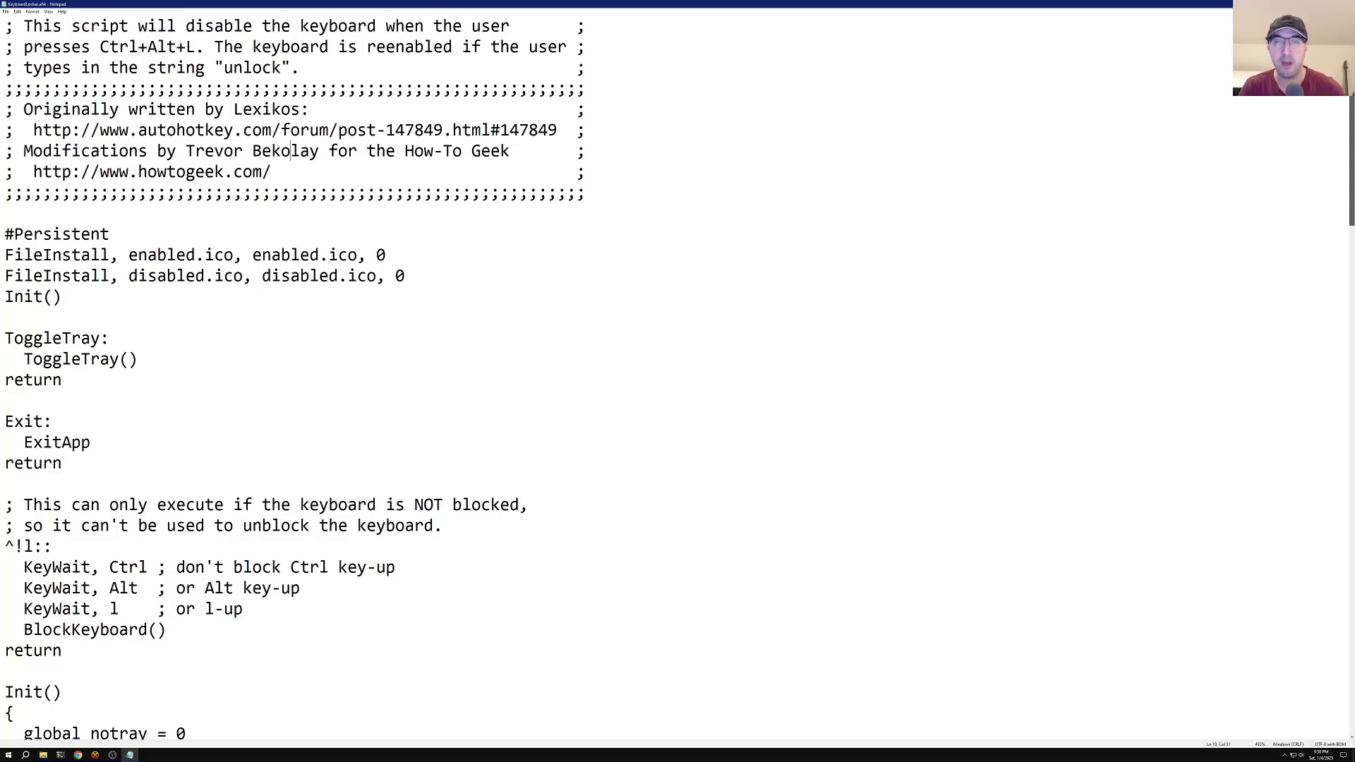
scroll(1325, 162, "down", 7)
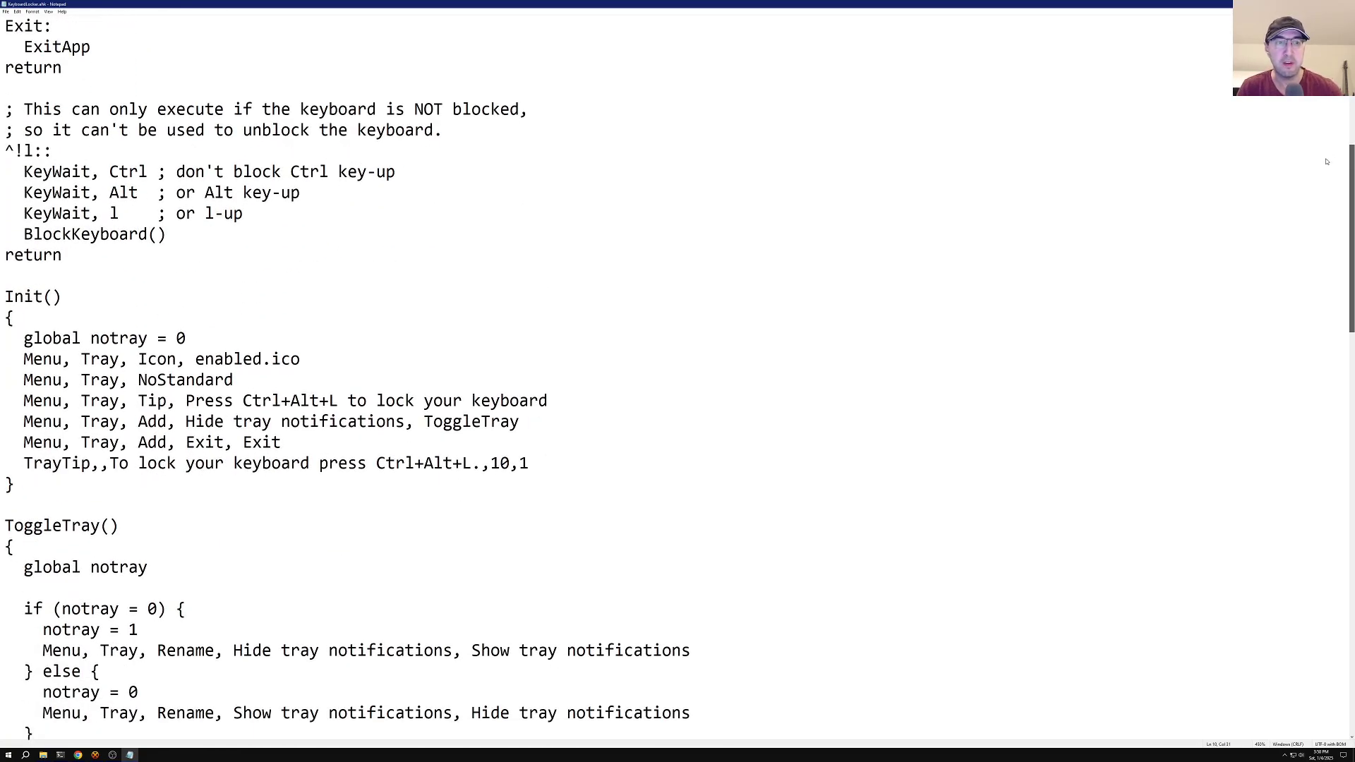
scroll(1315, 166, "down", 7)
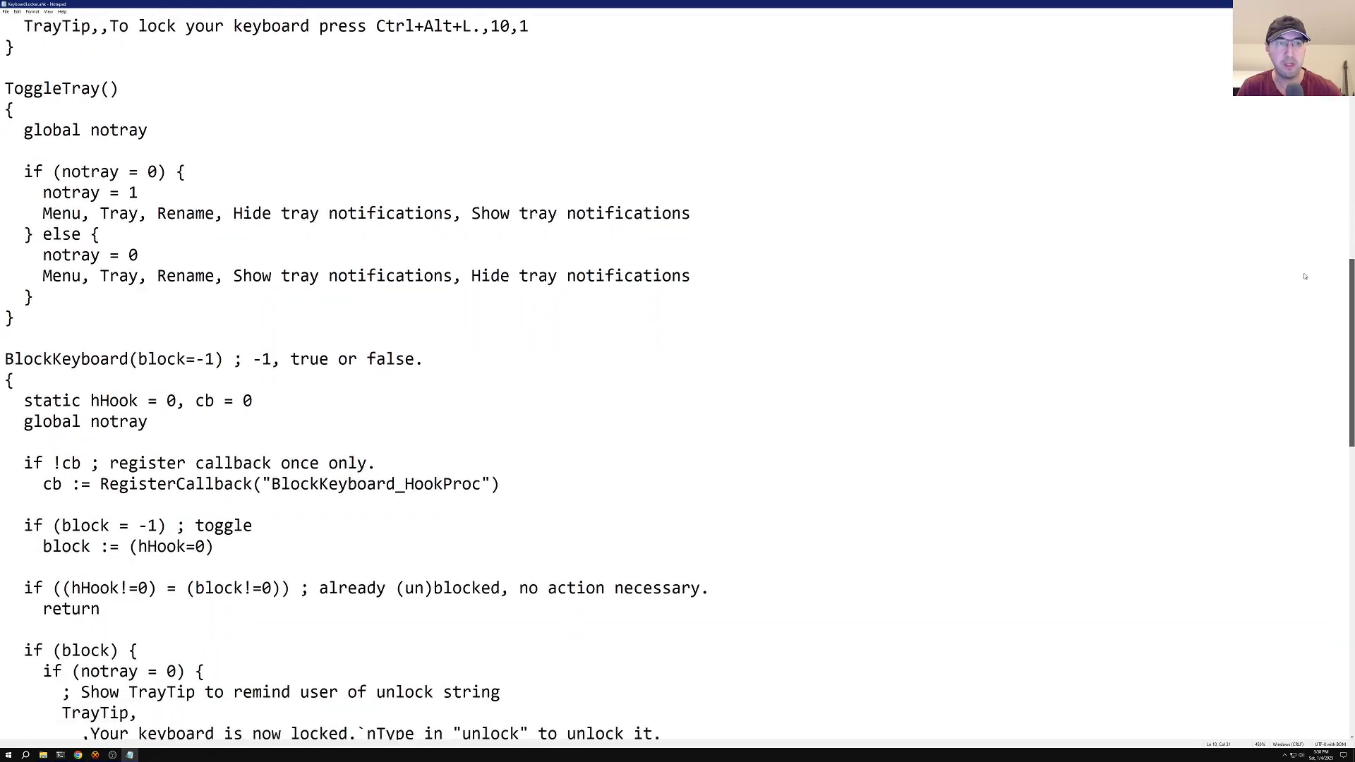
scroll(1300, 325, "up", 15)
scroll(1300, 326, "down", 20)
scroll(1321, 325, "down", 3)
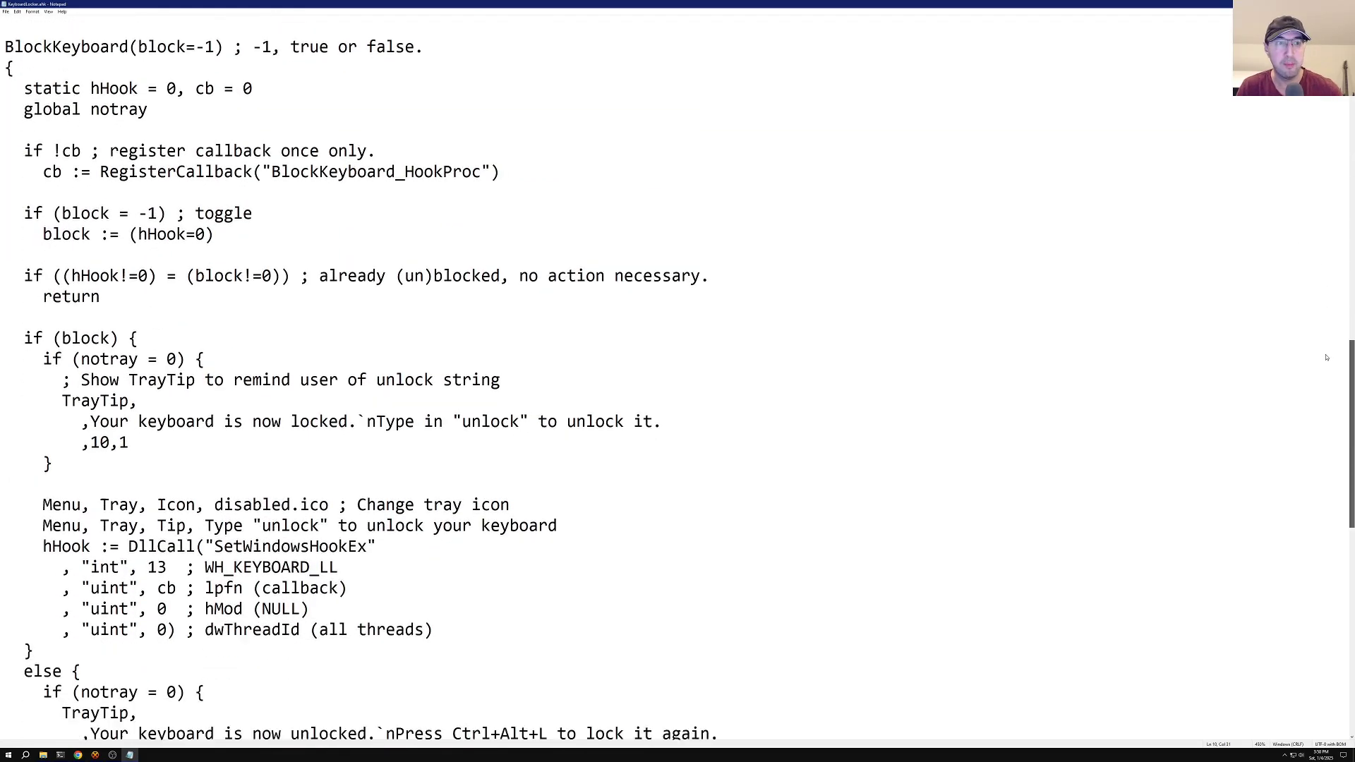
scroll(1317, 297, "up", 7)
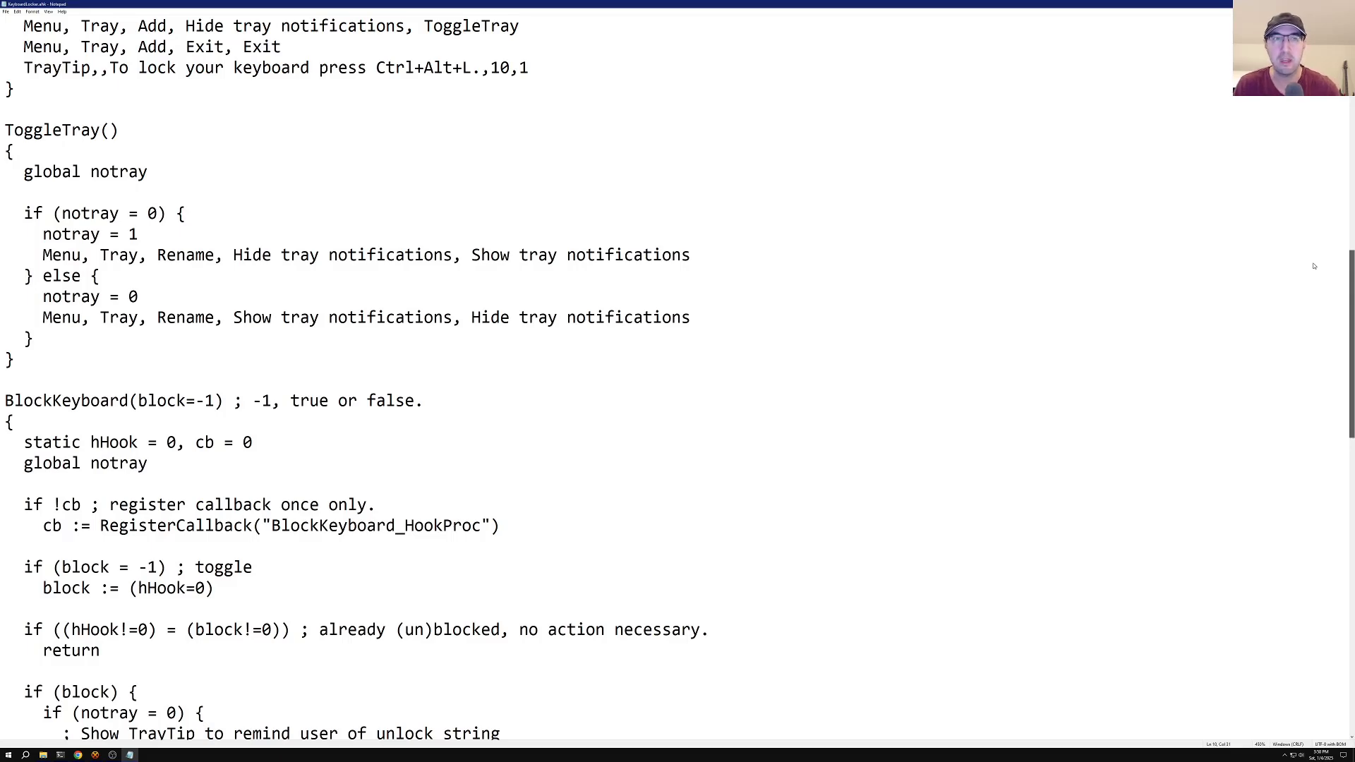
scroll(1314, 266, "down", 3)
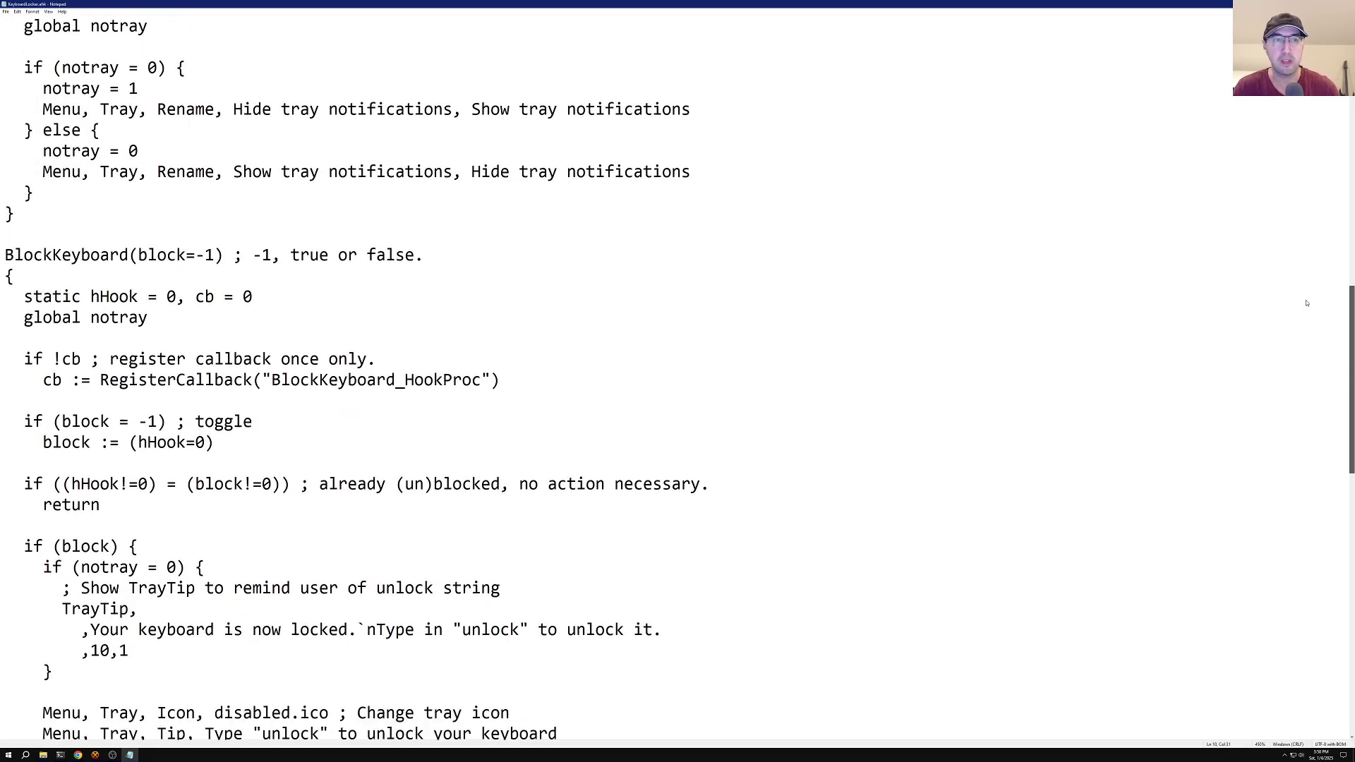
scroll(1315, 297, "up", 19)
scroll(1313, 324, "down", 20)
scroll(1314, 342, "down", 12)
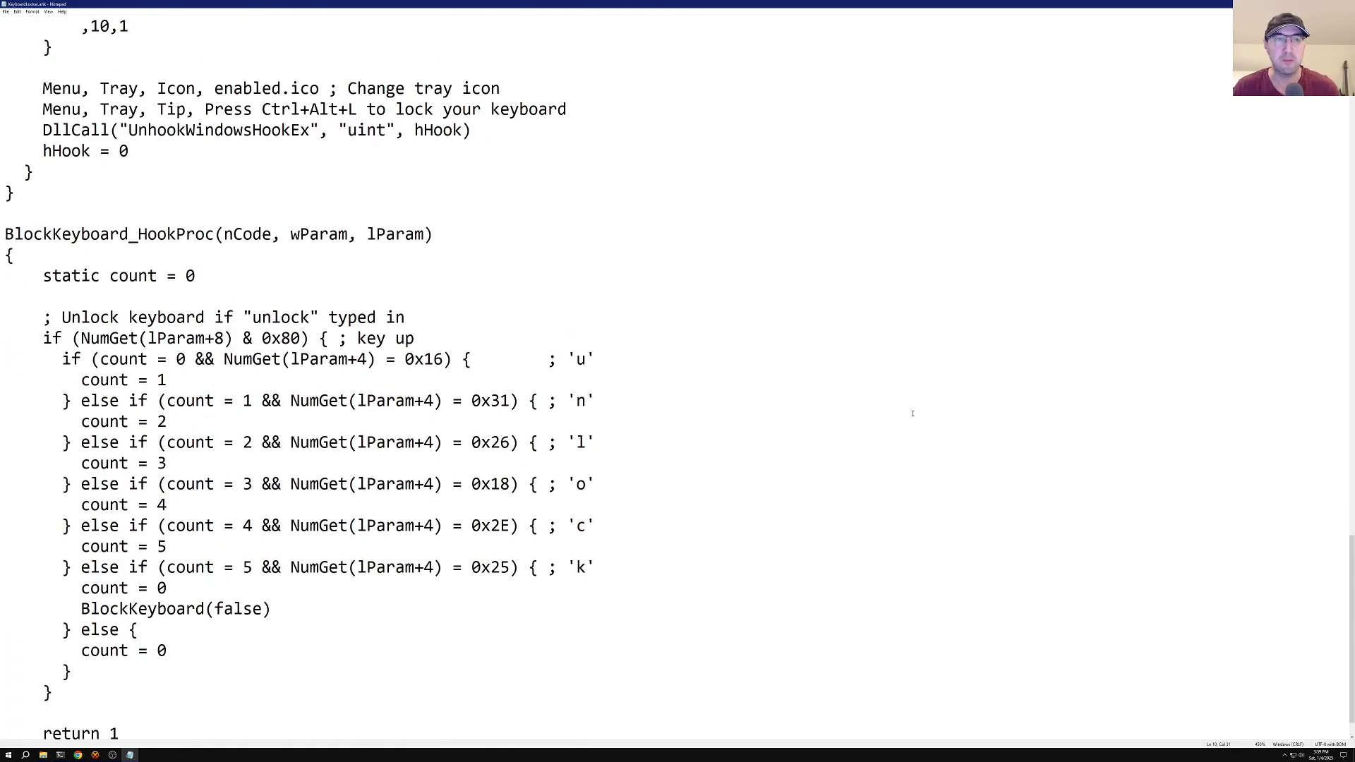
scroll(907, 400, "up", 6)
scroll(907, 400, "up", 9)
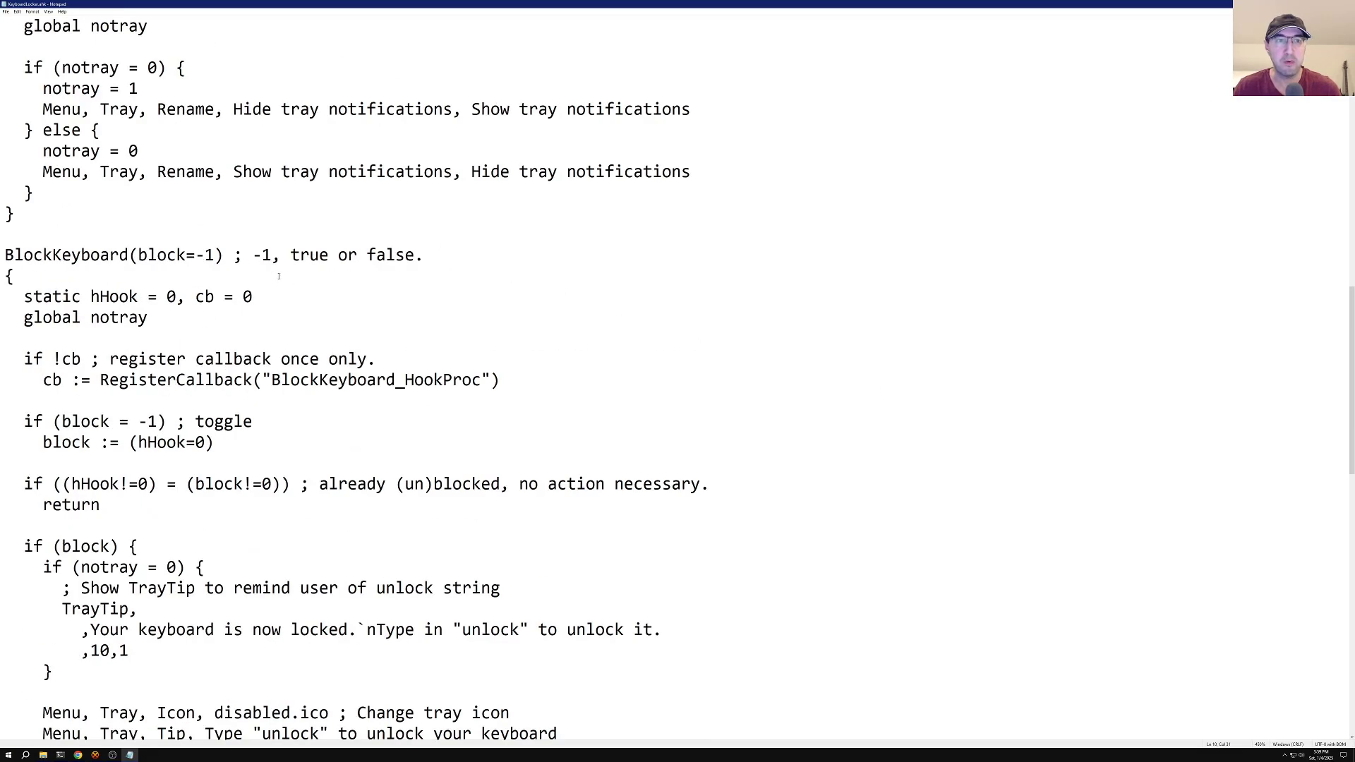
scroll(379, 315, "down", 4)
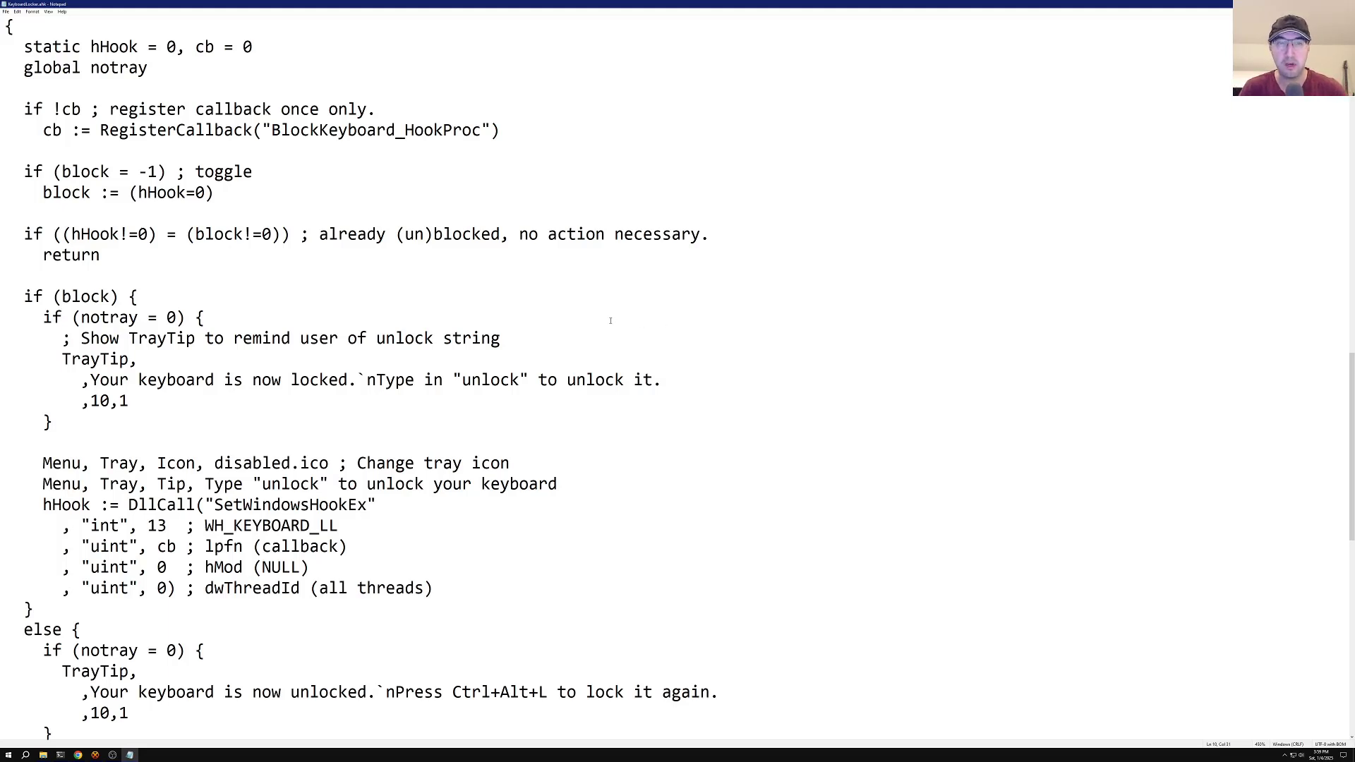
scroll(483, 433, "down", 7)
scroll(483, 433, "down", 5)
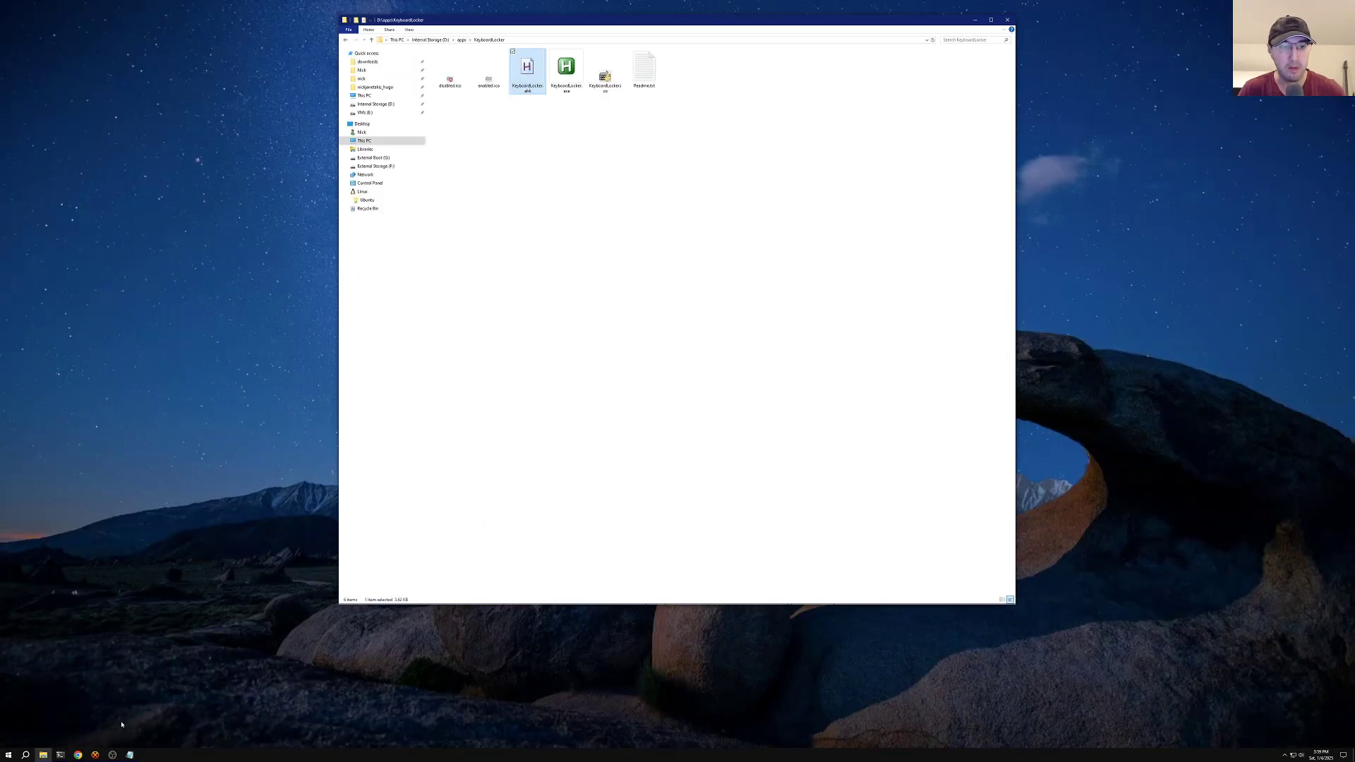
Glance back at the blog's 'Executable vs AHK' and 'Using it' sections.
key("alt+Tab")
scroll(736, 405, "down", 2)
scroll(736, 405, "down", 2)
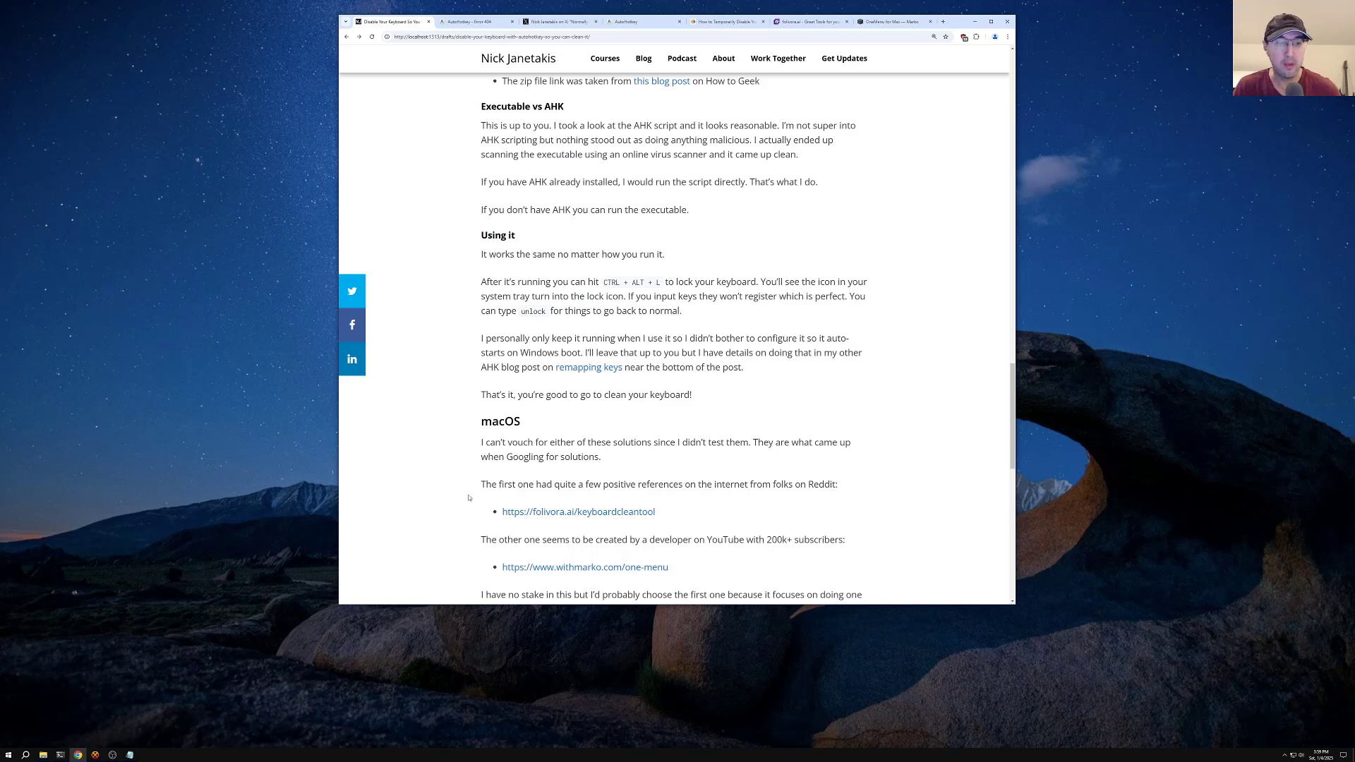
Run KeyboardLocker.exe, dismiss its notification, and lock the keyboard from its notification-area icon.
left_click(43, 755)
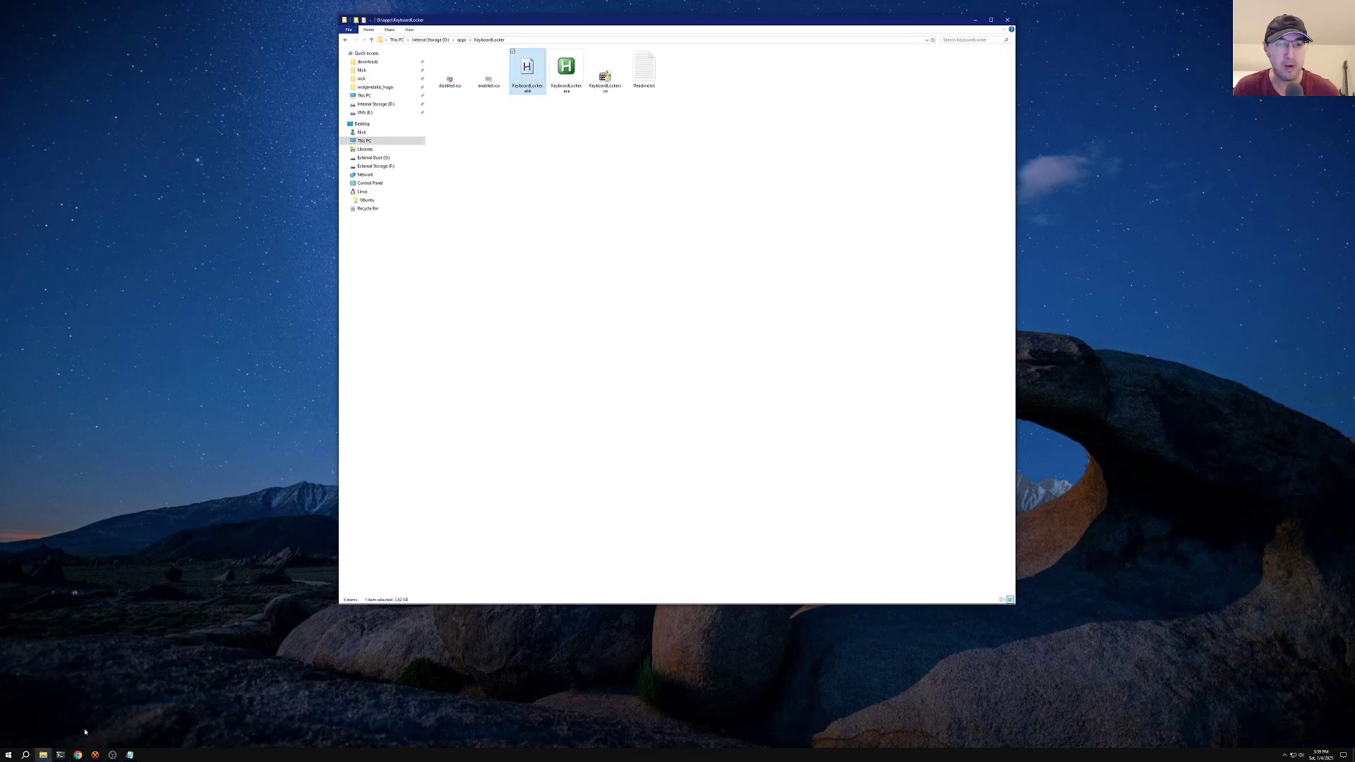
double_click(567, 68)
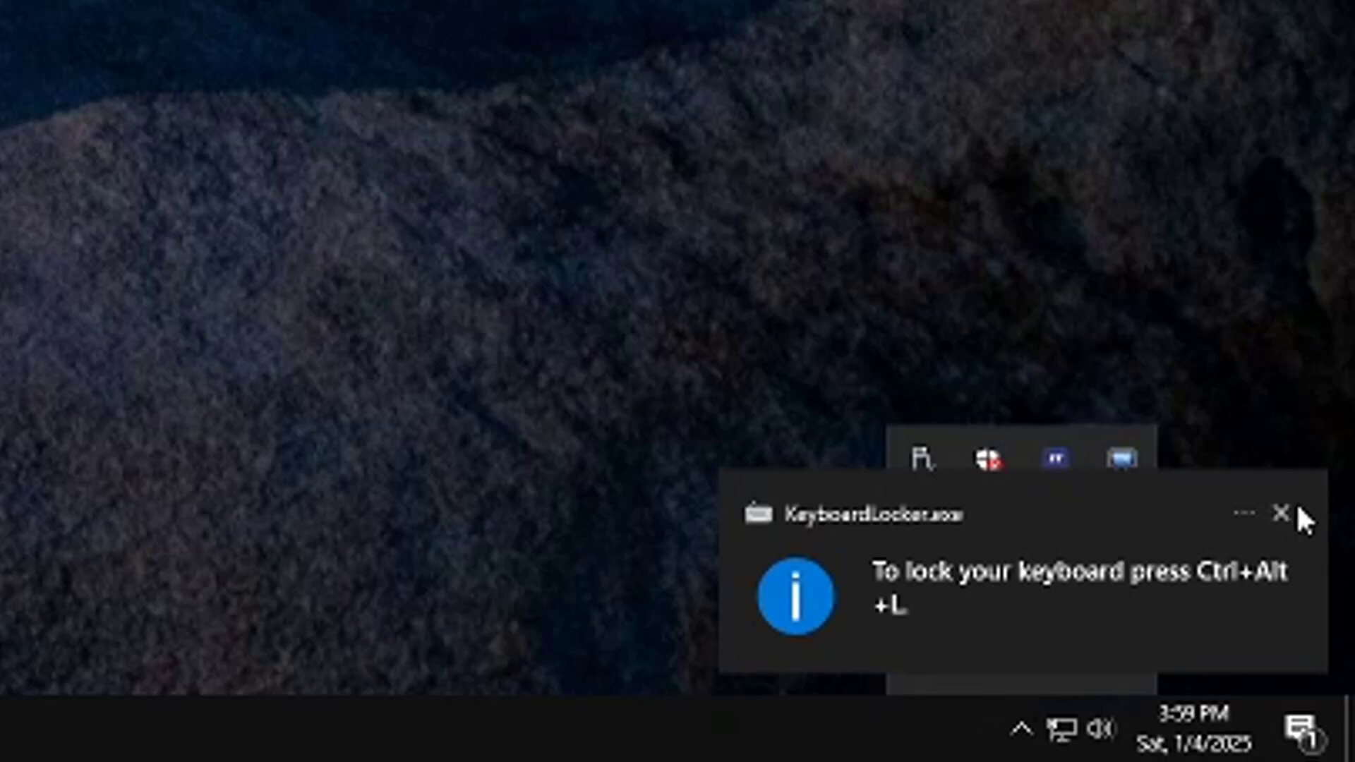
left_click(1281, 513)
left_click(1021, 727)
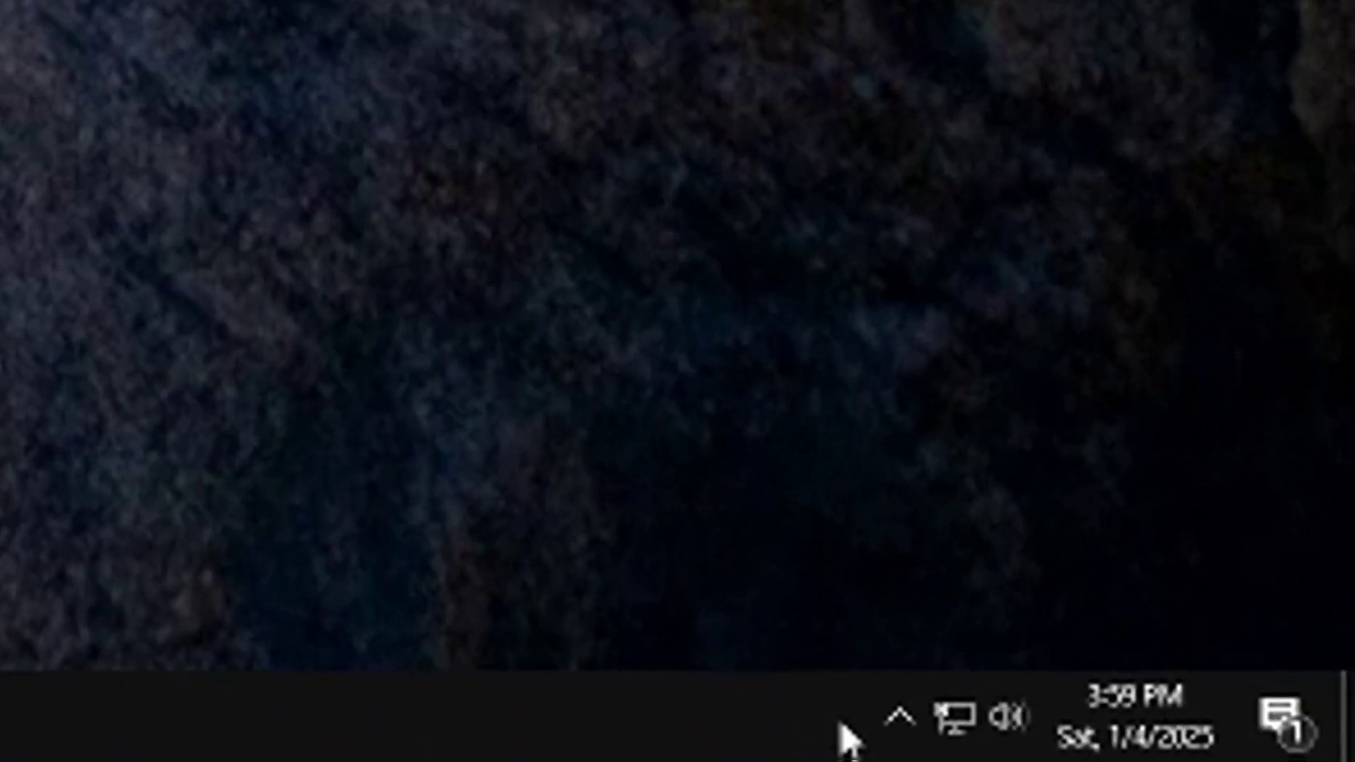
left_click(1285, 754)
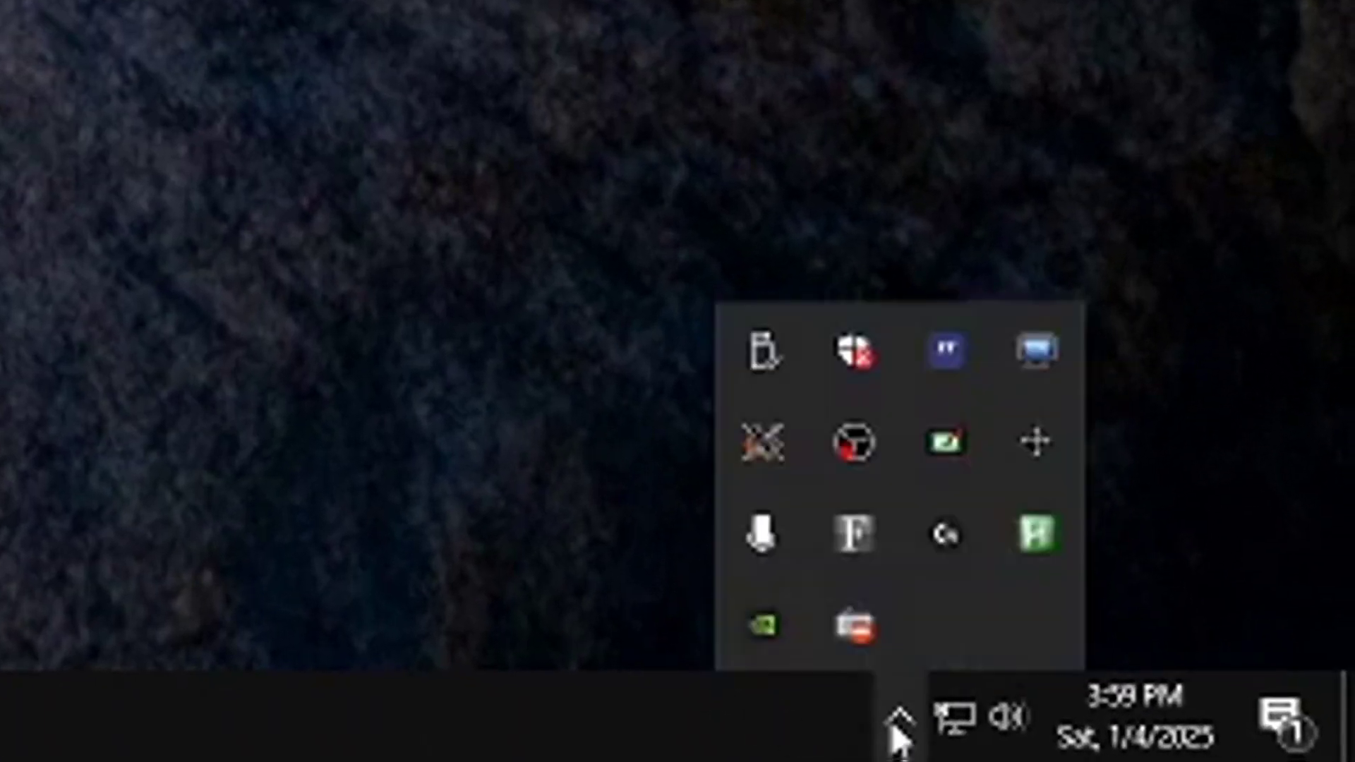
left_click(856, 630)
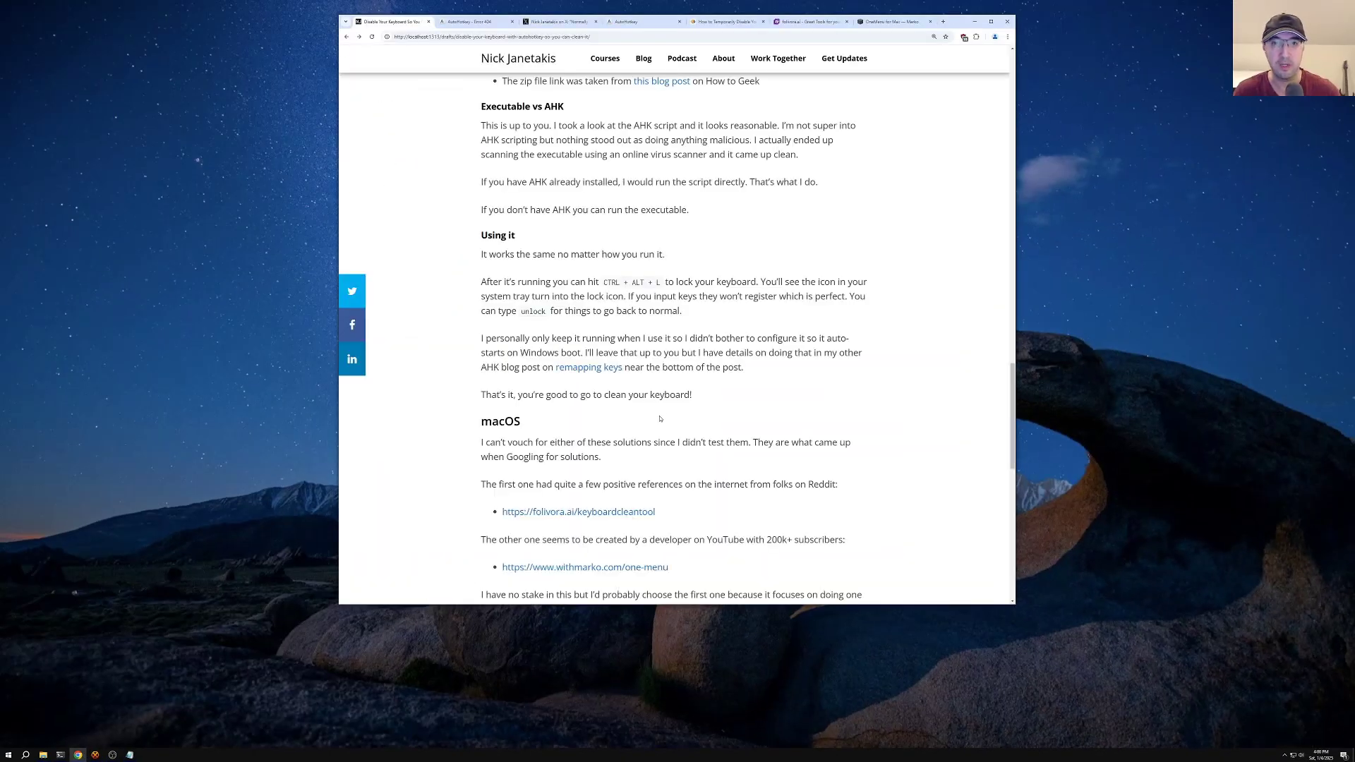
mouse_move(696, 322)
left_mouse_down()
mouse_move(559, 282)
mouse_move(492, 282)
mouse_move(682, 312)
left_mouse_up()
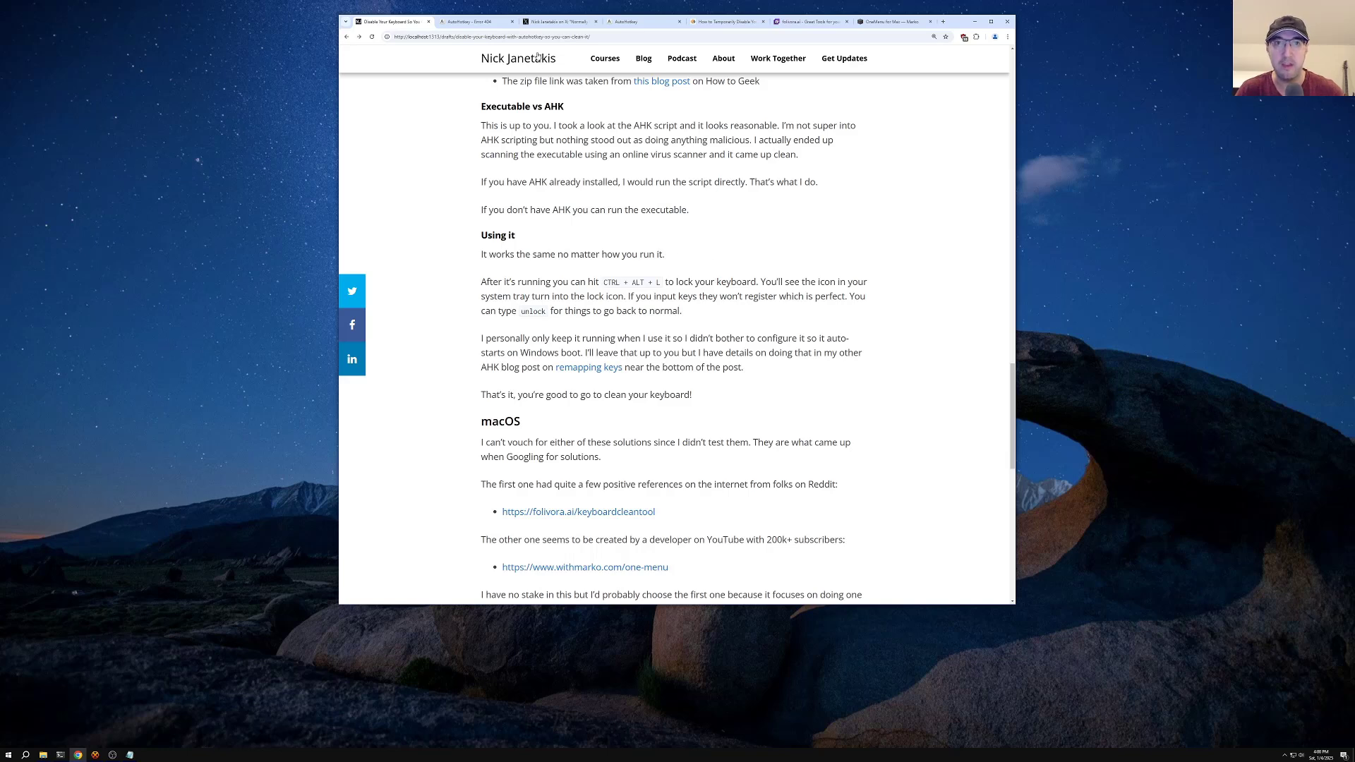
left_click_drag(578, 210, 598, 195)
left_click(599, 195)
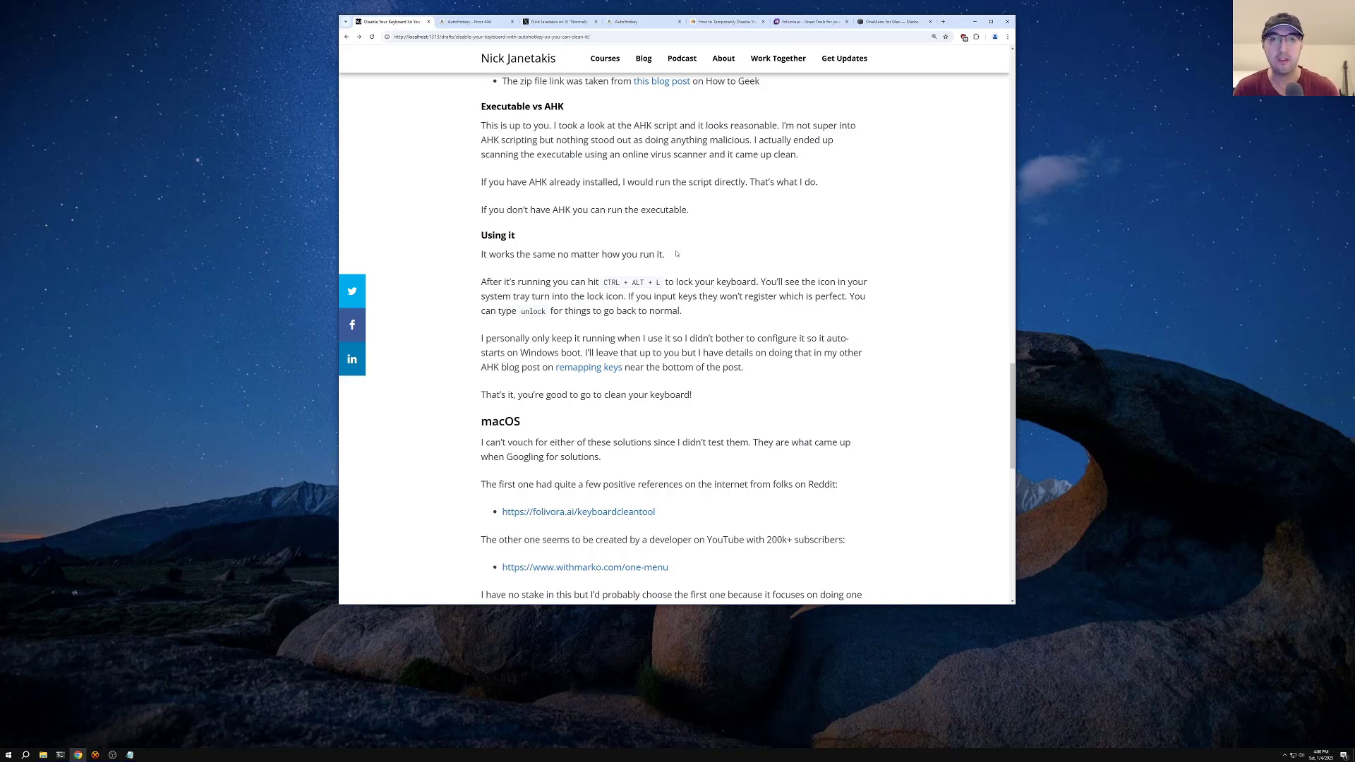
Bring back the KeyboardLocker script and test-edit the line above BlockKeyboard_HookProc, leaving it unchanged.
left_click(129, 756)
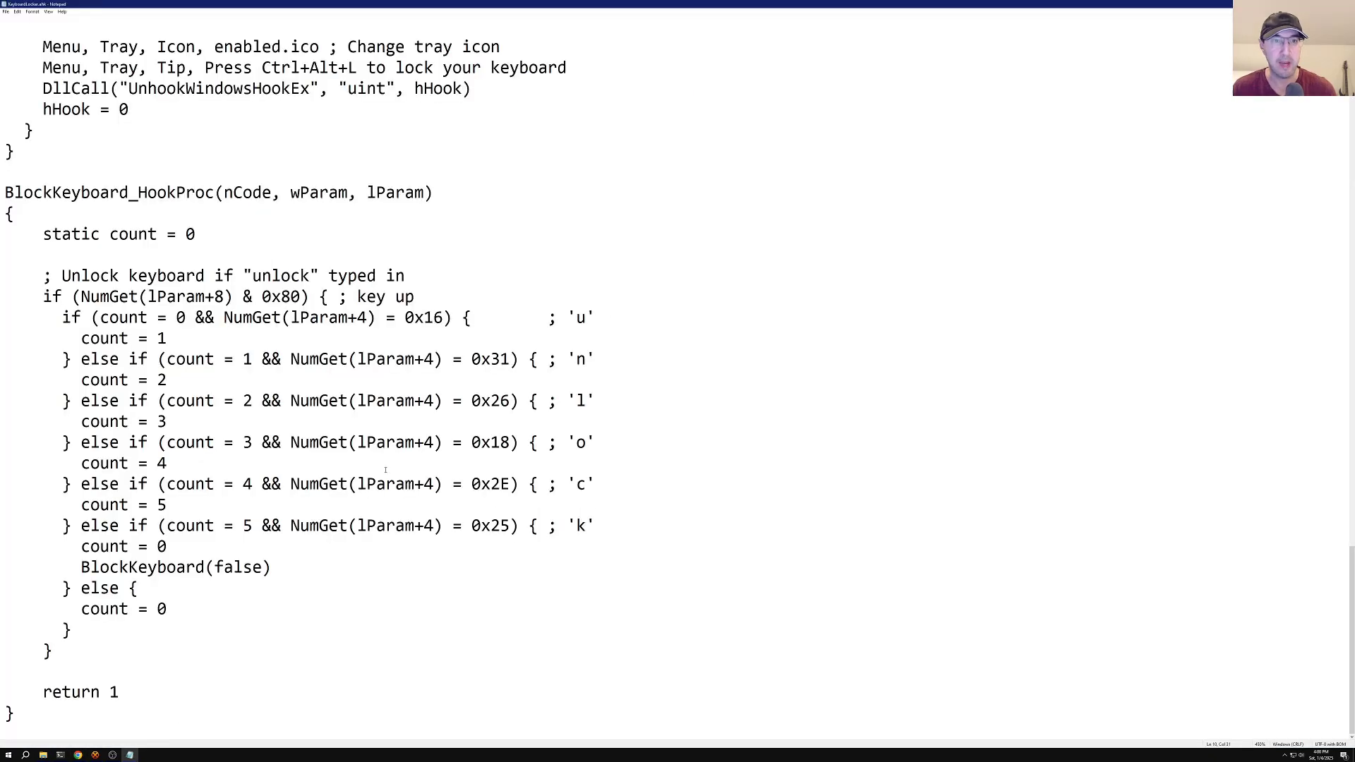
left_click(208, 176)
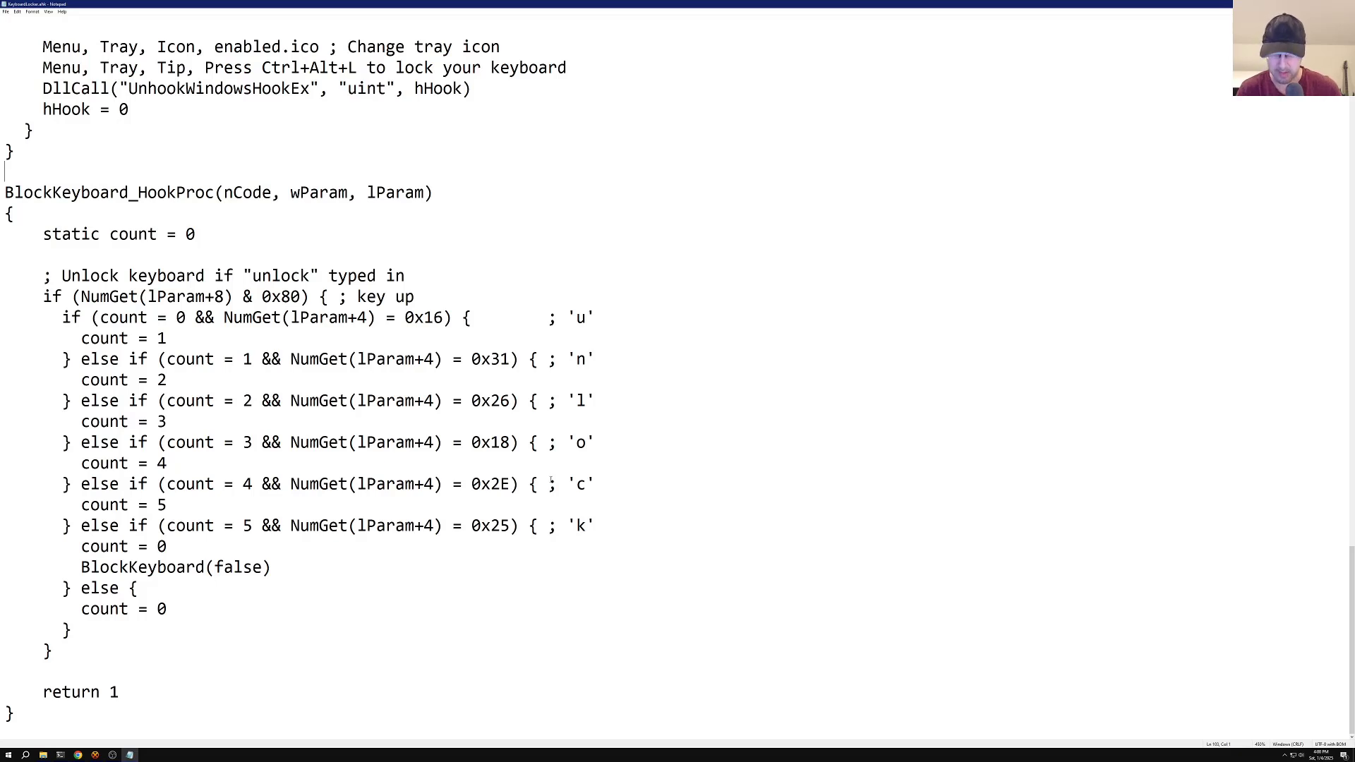
key("Return")
key("BackSpace")
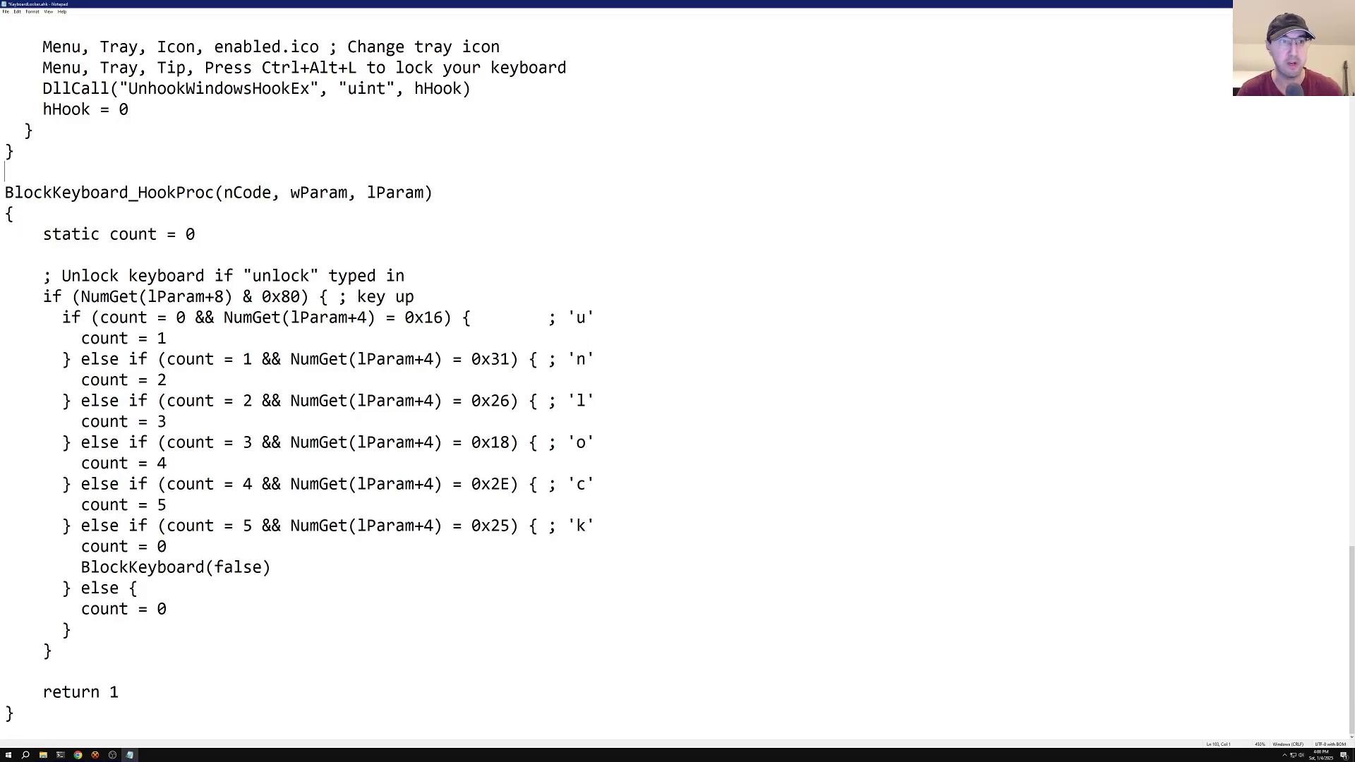
key("Return")
key("BackSpace")
type("asdasdasda")
key("BackSpace")
key("BackSpace")
key("BackSpace")
key("BackSpace")
key("BackSpace")
key("BackSpace")
key("BackSpace")
key("BackSpace")
key("BackSpace")
key("BackSpace")
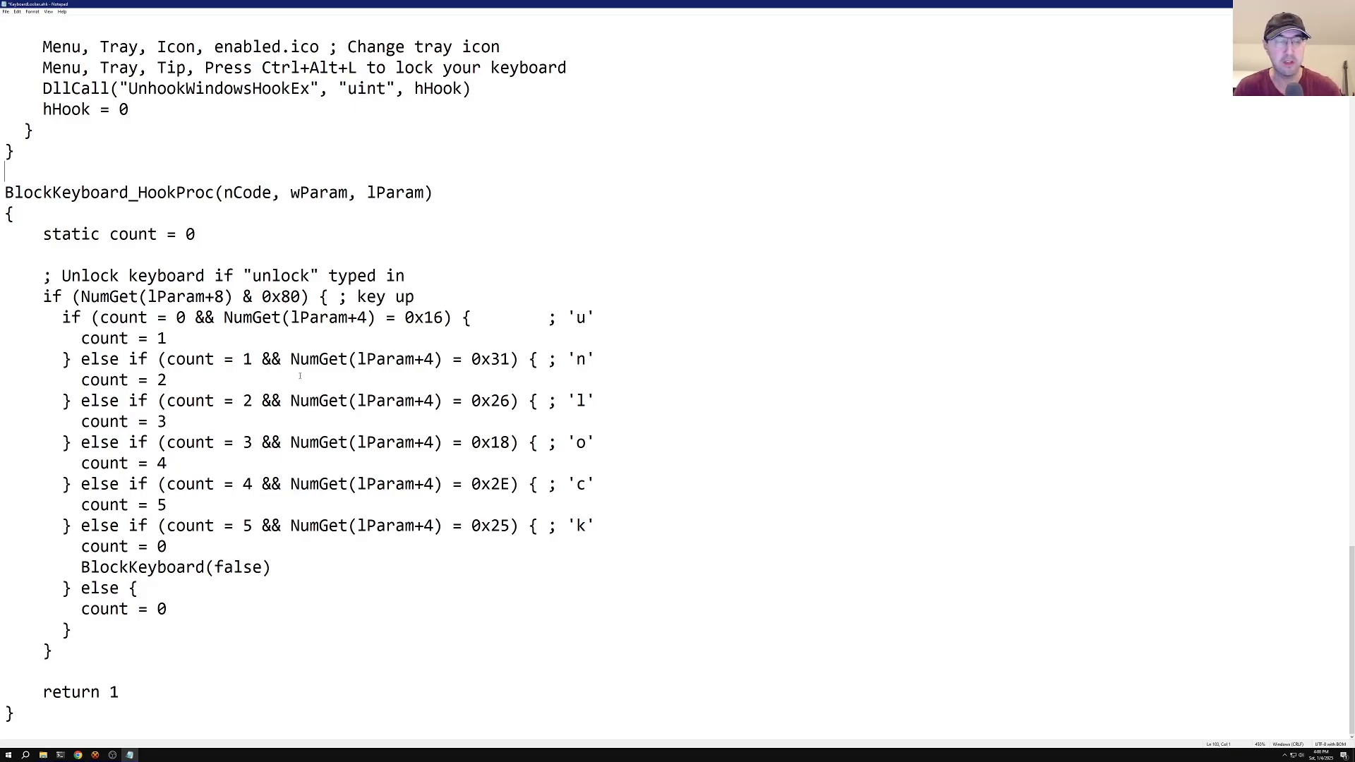
Scroll through the script to show the BlockKeyboard and BlockKeyboard_HookProc functions.
scroll(342, 409, "up", 13)
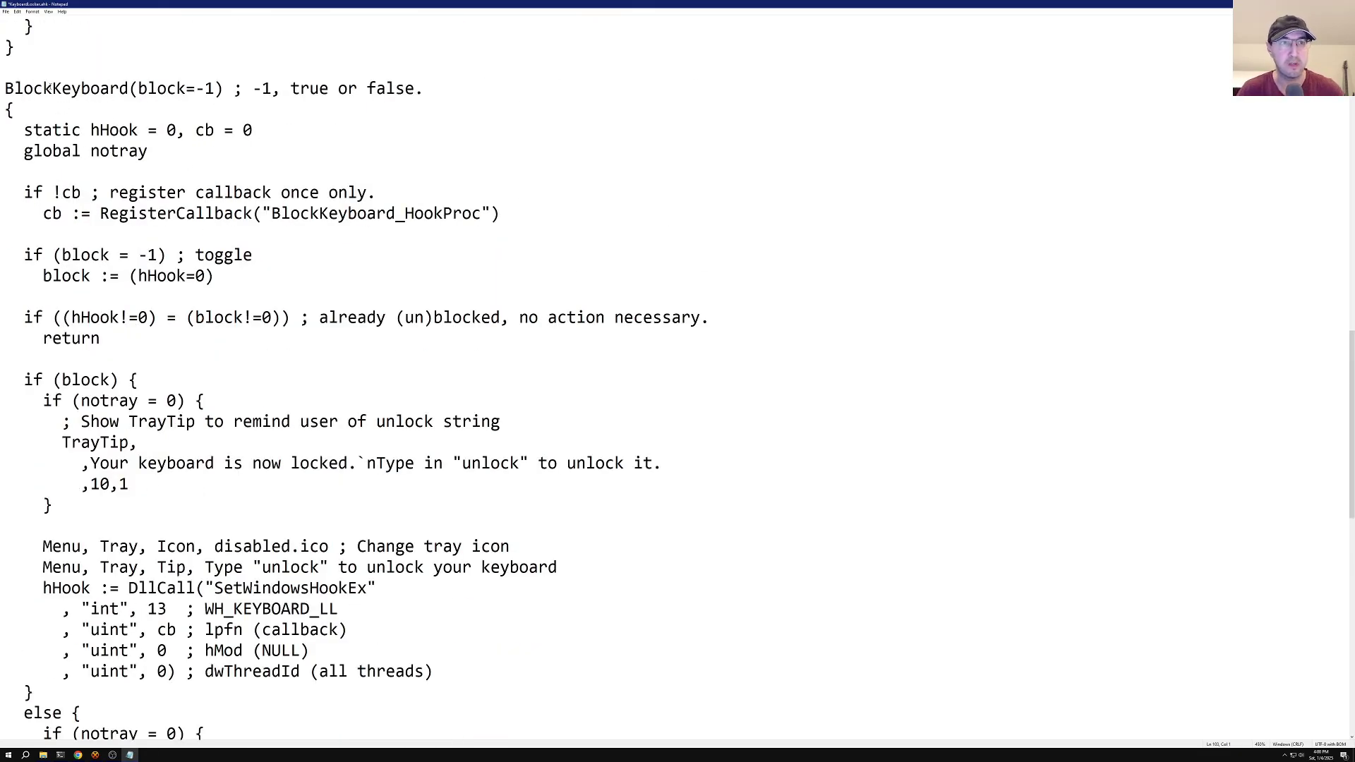
scroll(677, 369, "down", 4)
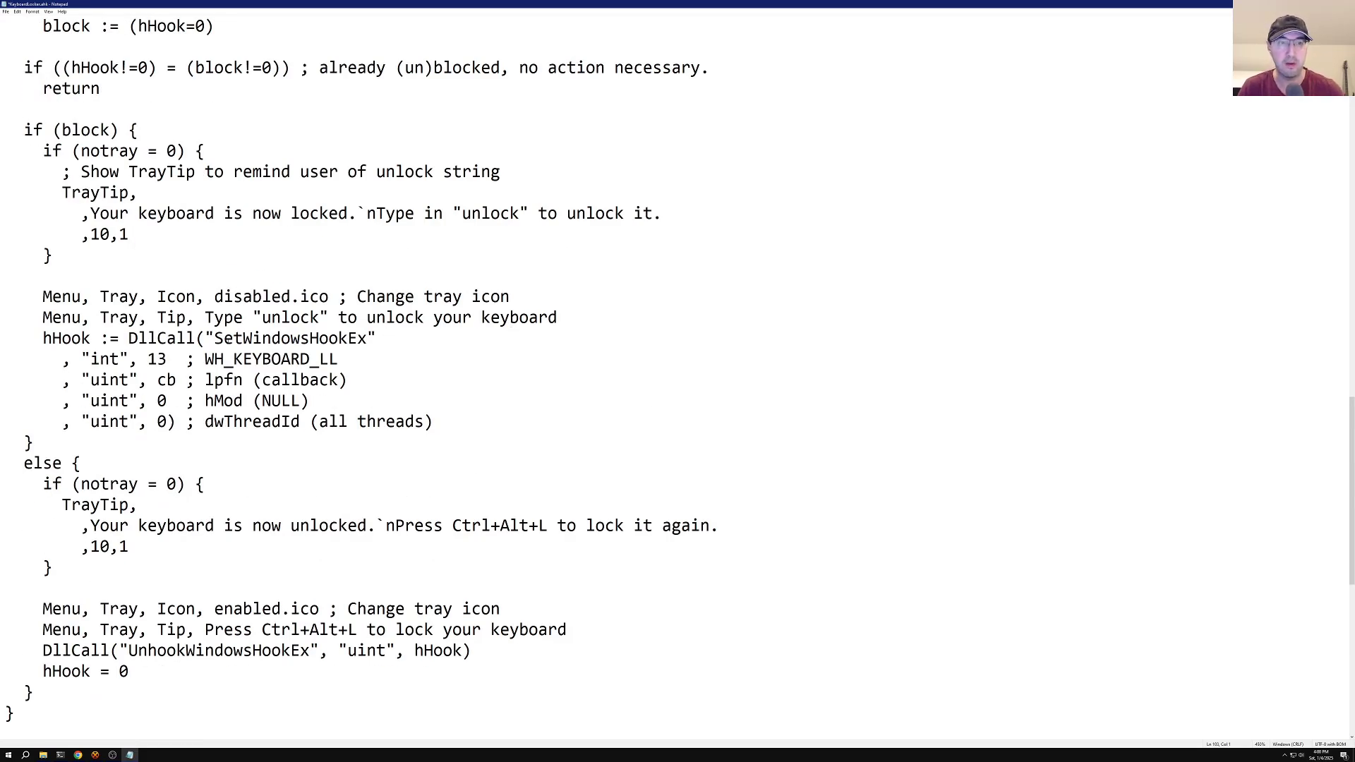
scroll(438, 404, "down", 6)
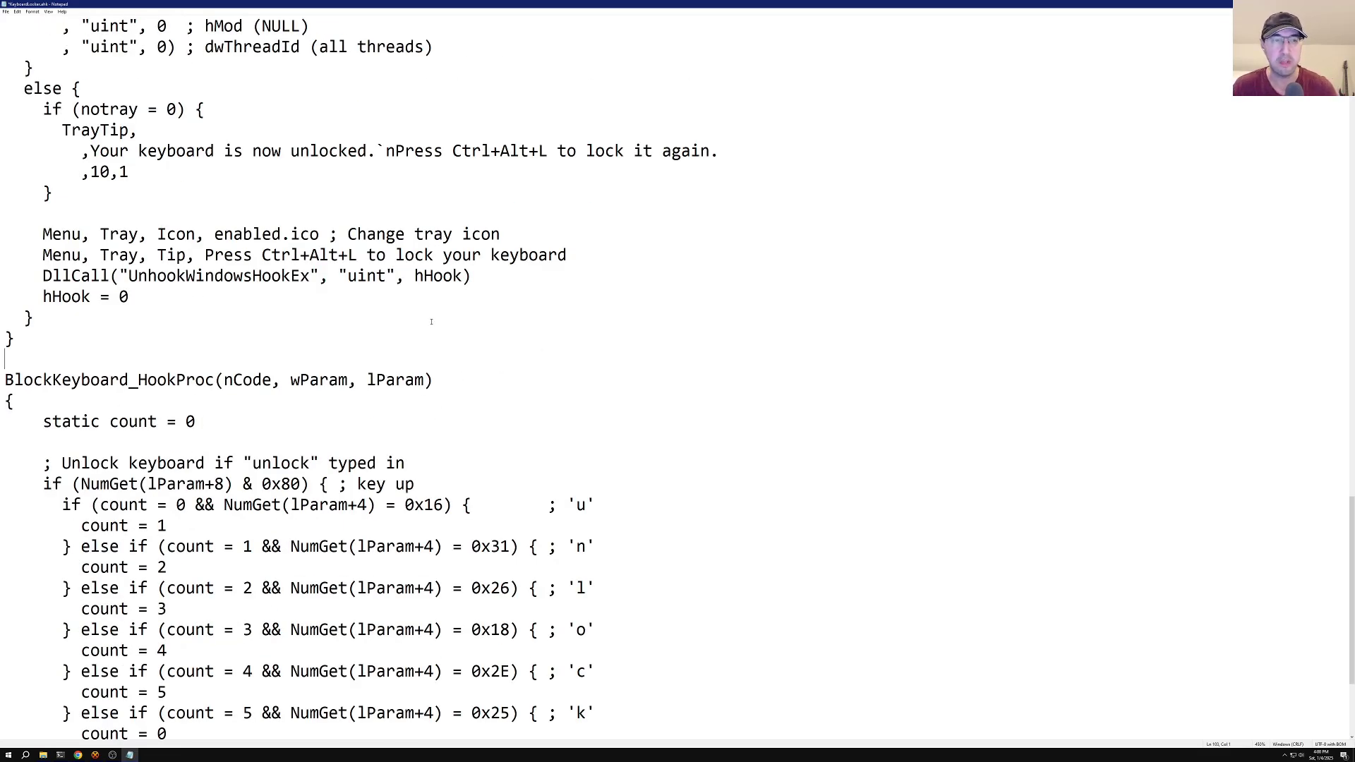
scroll(460, 321, "up", 7)
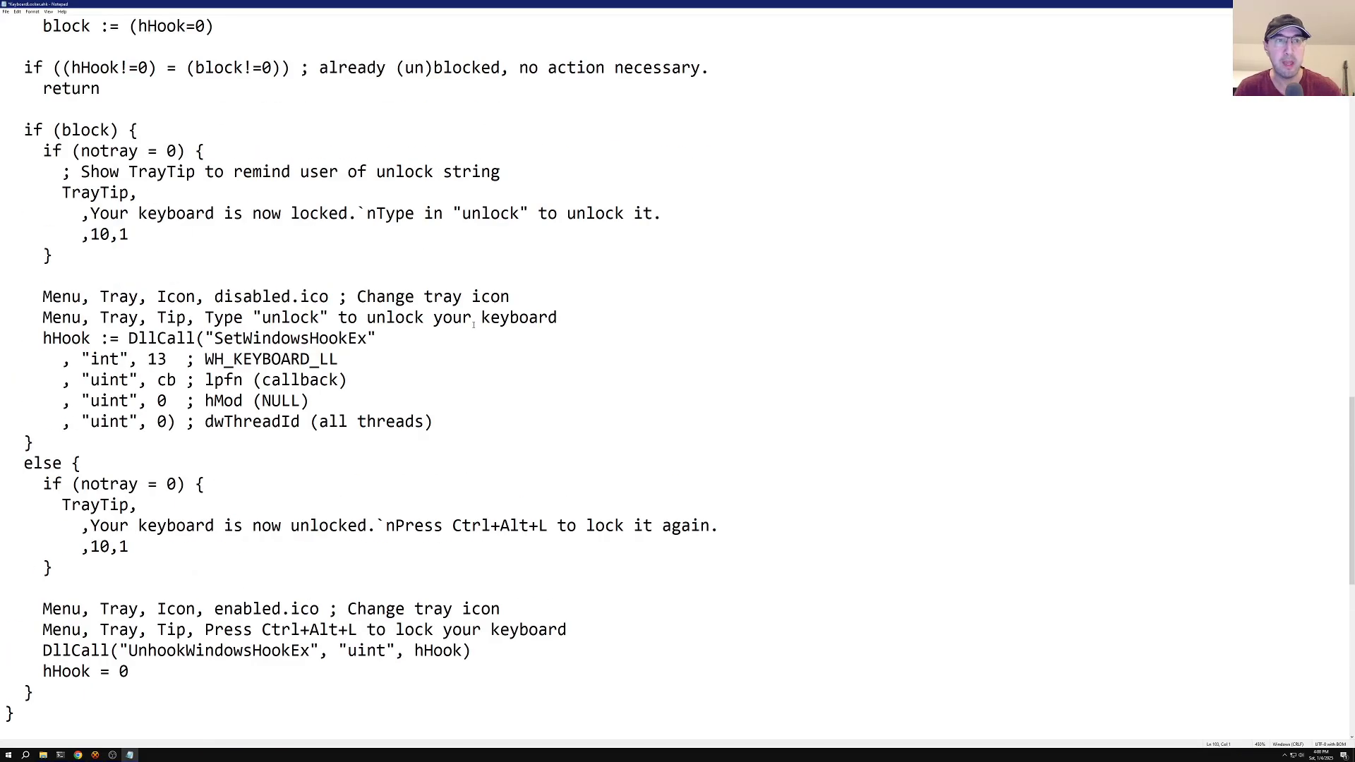
scroll(474, 324, "down", 10)
scroll(474, 324, "up", 13)
scroll(475, 324, "up", 2)
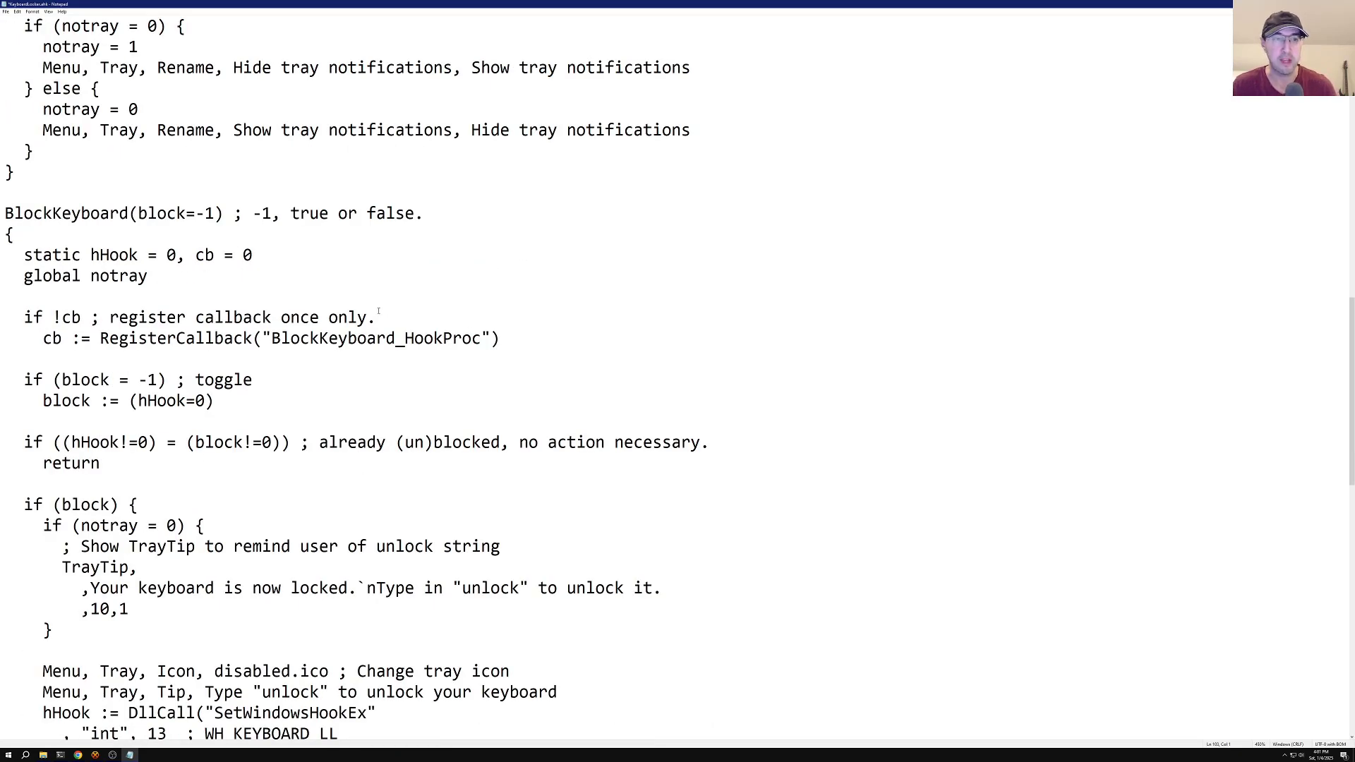
scroll(351, 315, "down", 6)
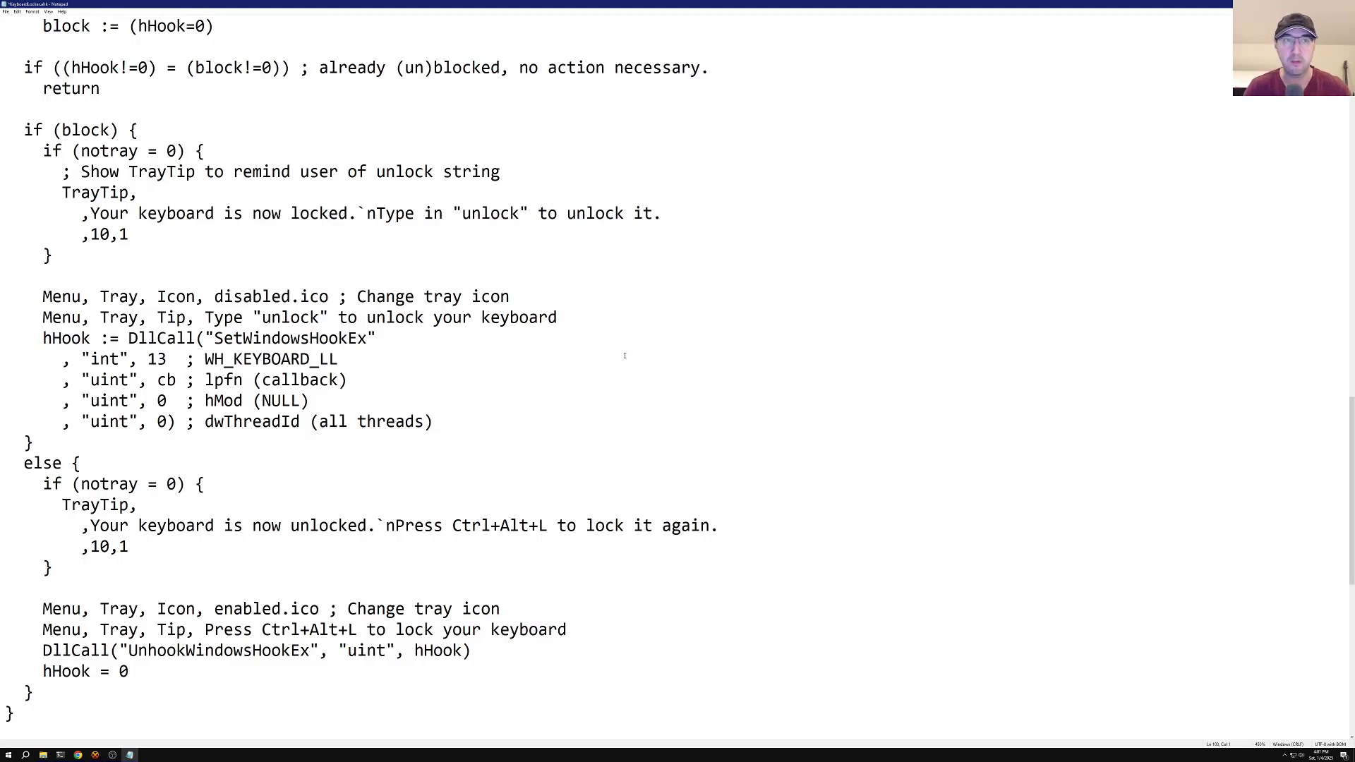
Bring the blog post window forward and minimize the Notepad script editor.
left_click(78, 754)
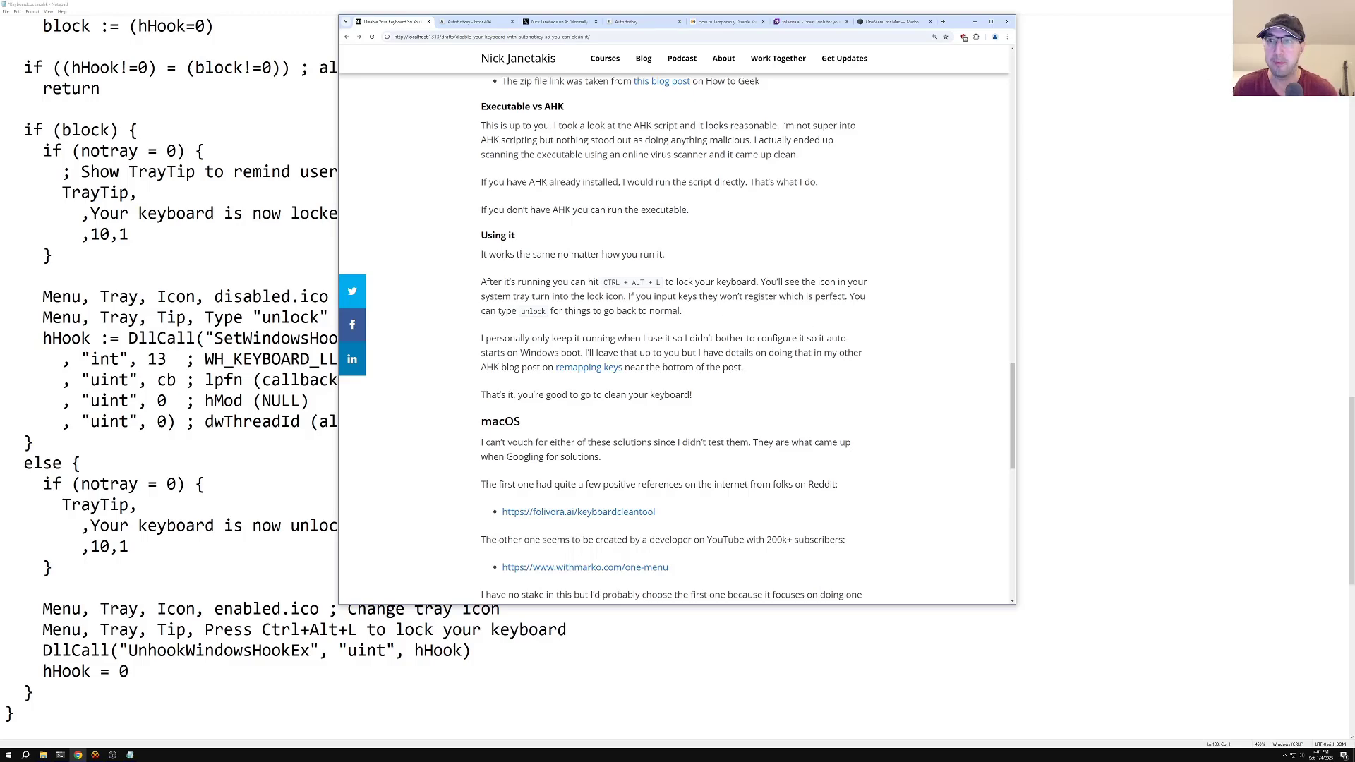
key("super+Home")
scroll(838, 293, "down", 2)
scroll(840, 286, "up", 2)
scroll(842, 282, "up", 2)
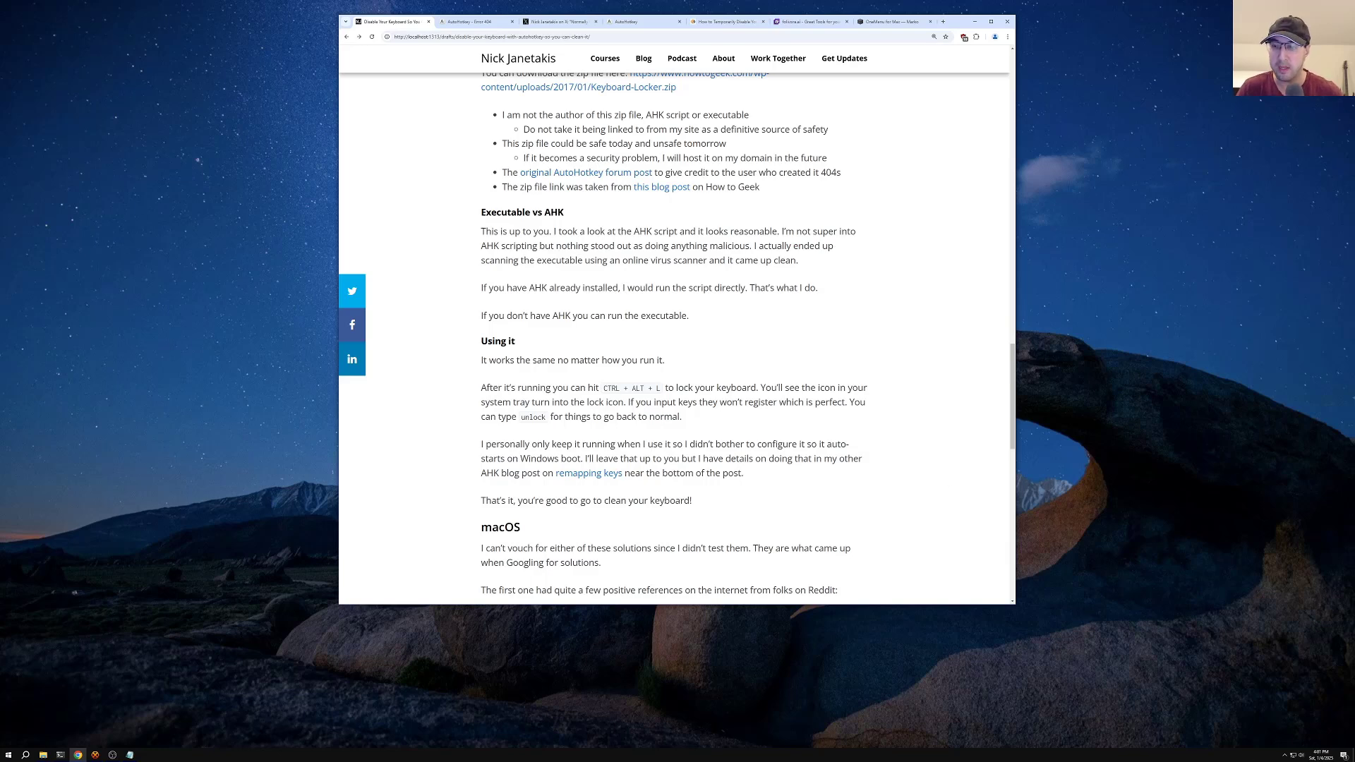
Exit the running keyboard locker from its system tray icon.
left_click(1285, 756)
right_click(1283, 741)
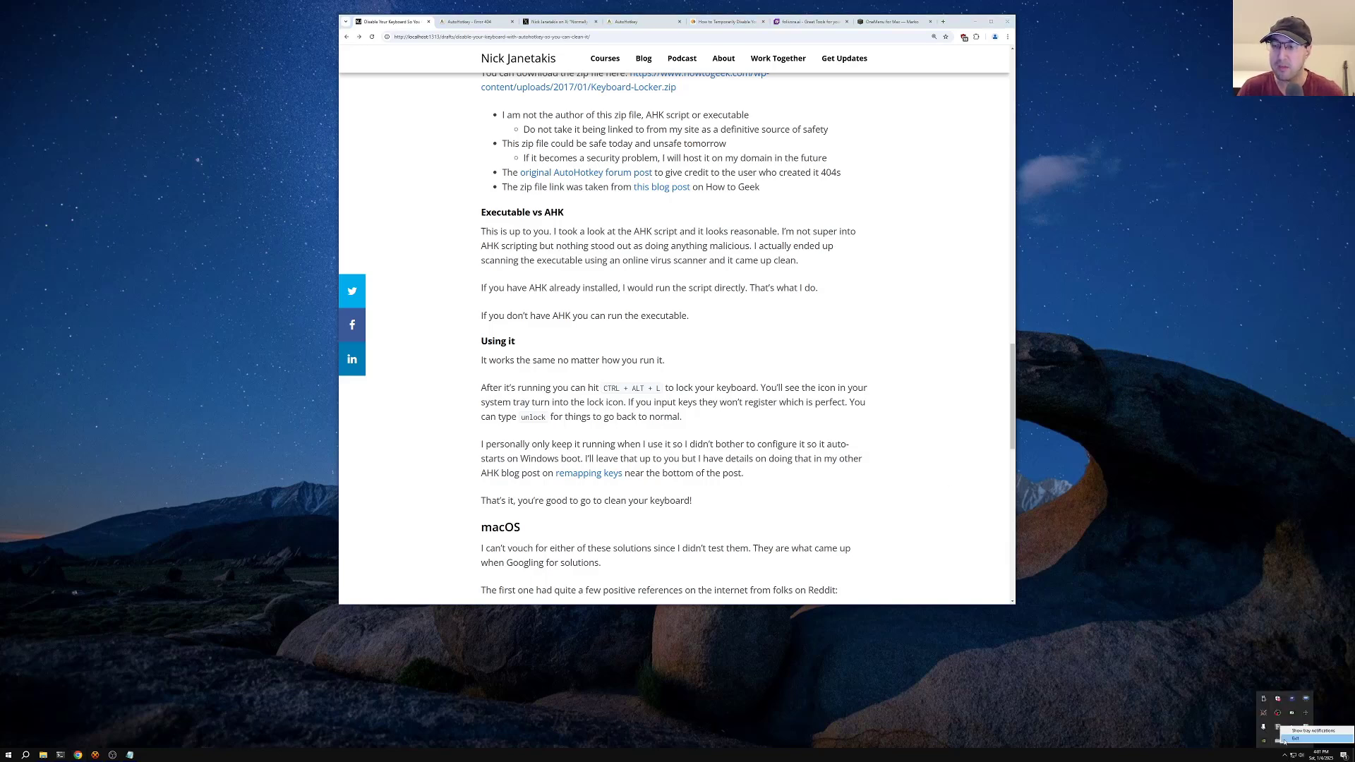
left_click(1286, 739)
left_click(844, 483)
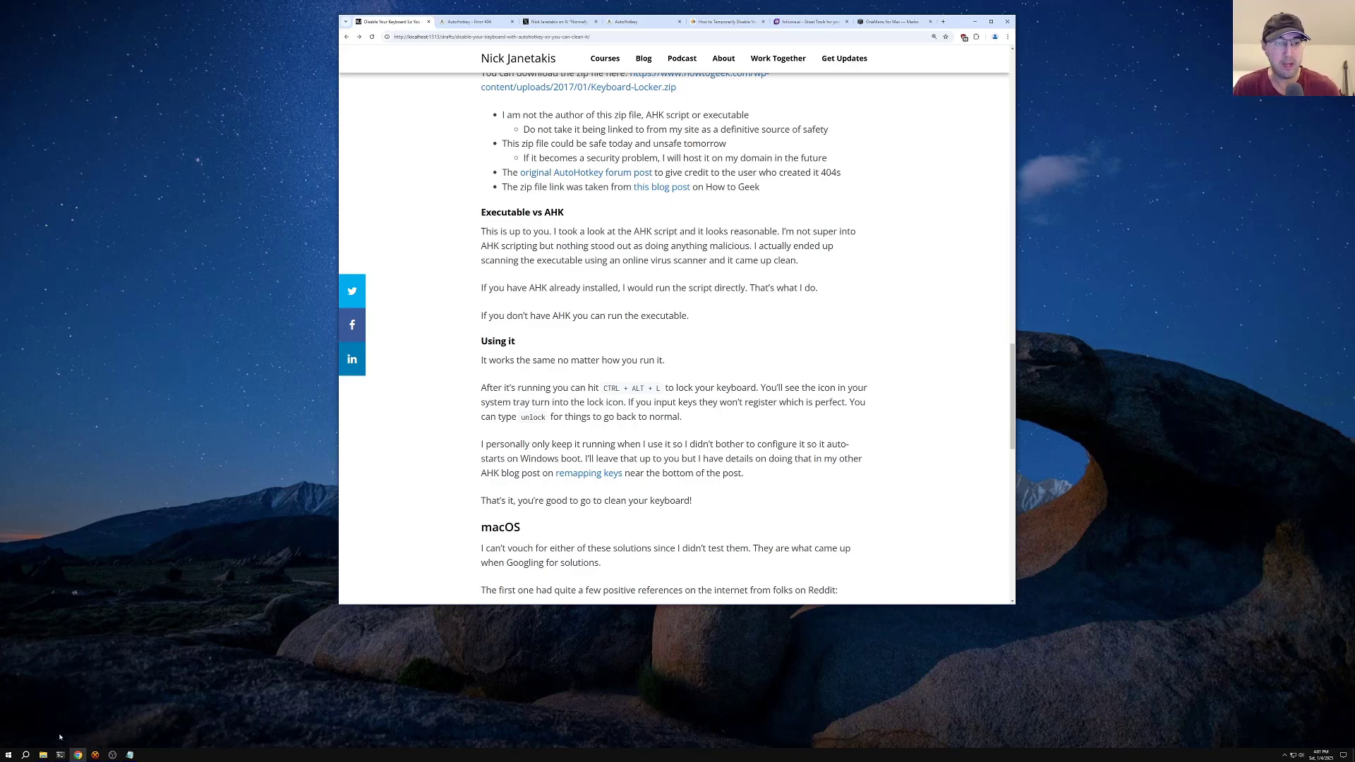
Glance at the KeyboardLocker folder, then highlight the CTRL + ALT + L shortcut in the post.
left_click(45, 754)
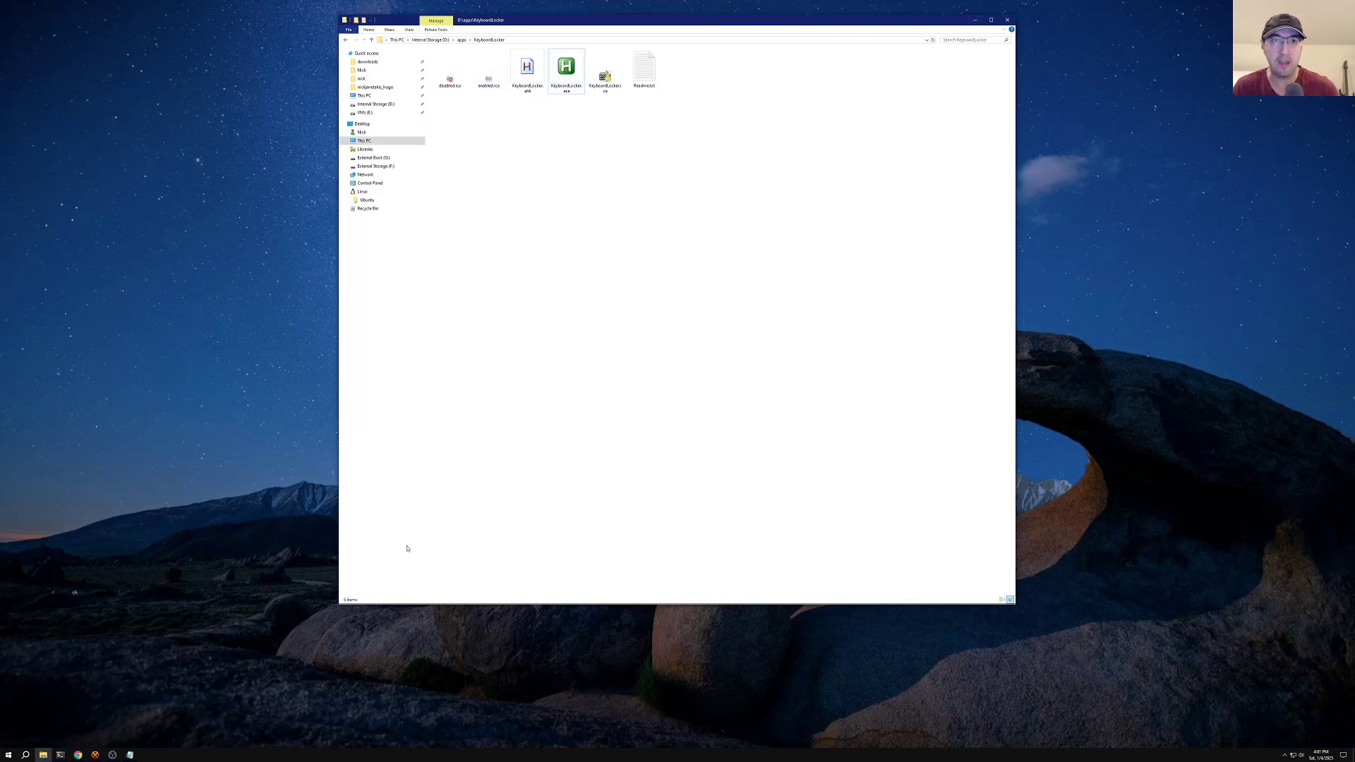
left_click(83, 751)
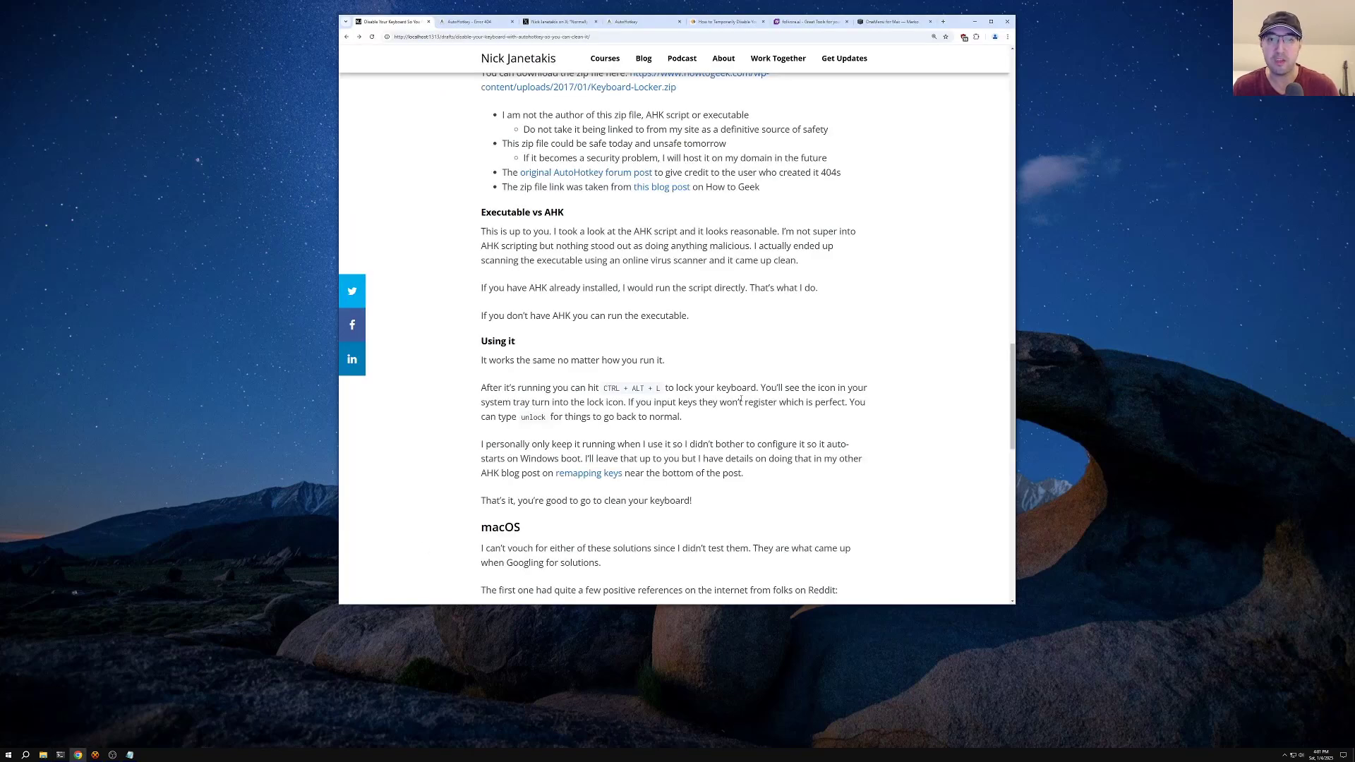
scroll(763, 380, "down", 2)
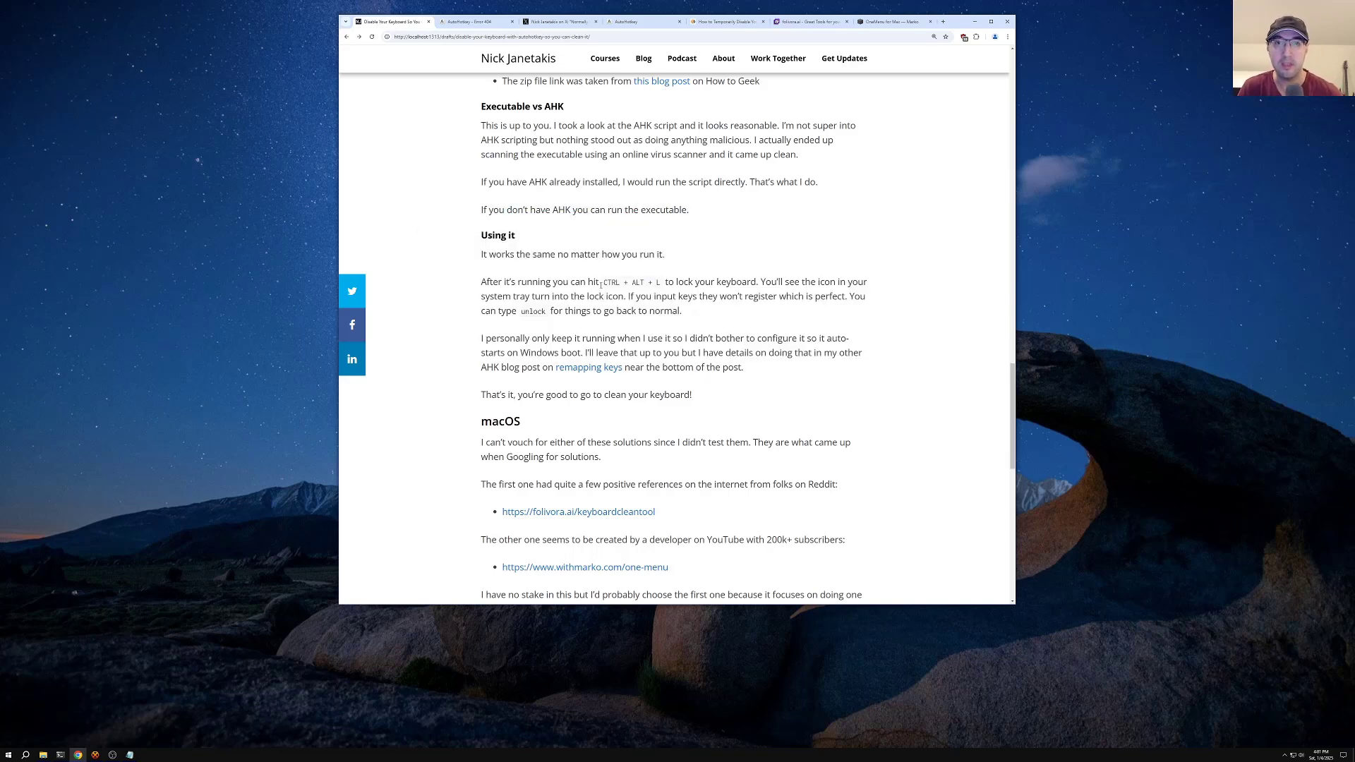
left_click_drag(604, 286, 663, 283)
left_click(767, 322)
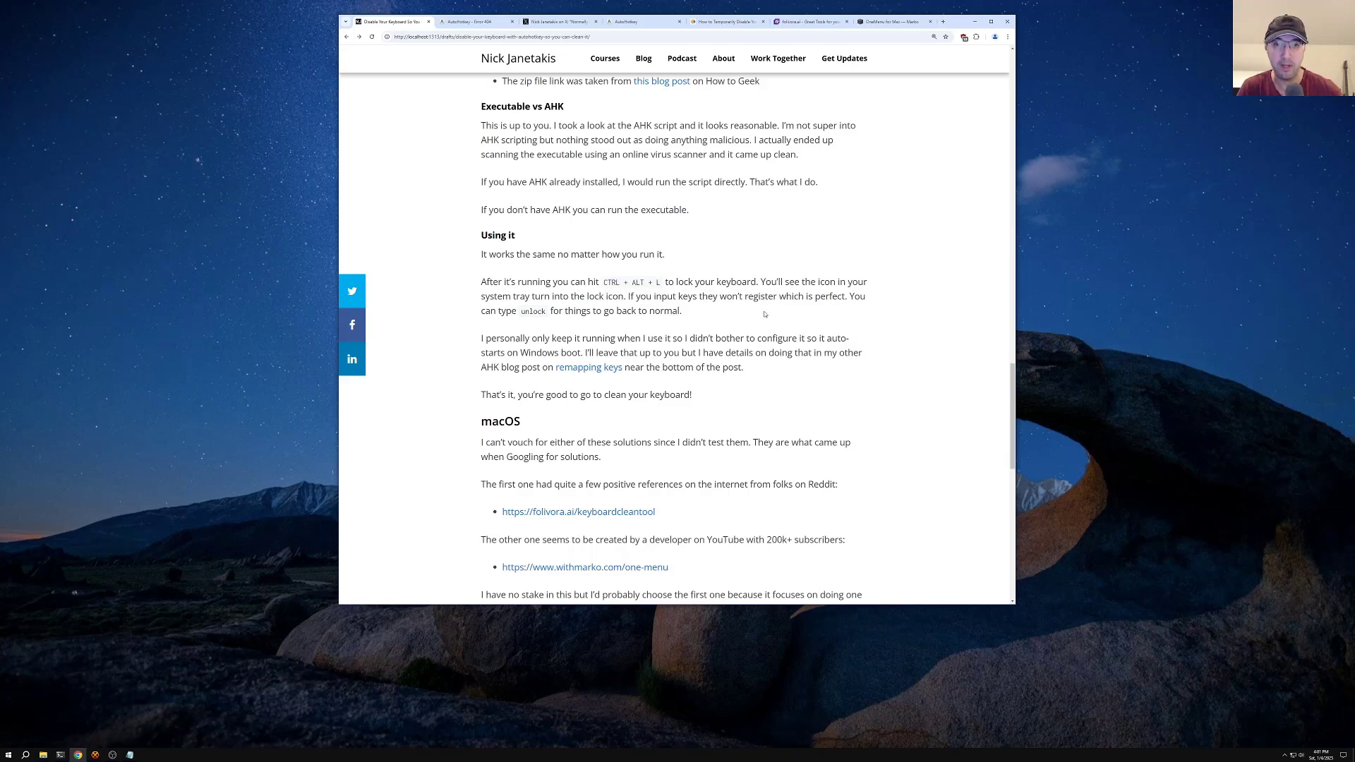
Scroll to the macOS section and highlight its opening line and 'Googling for solutions.'.
scroll(854, 330, "down", 2)
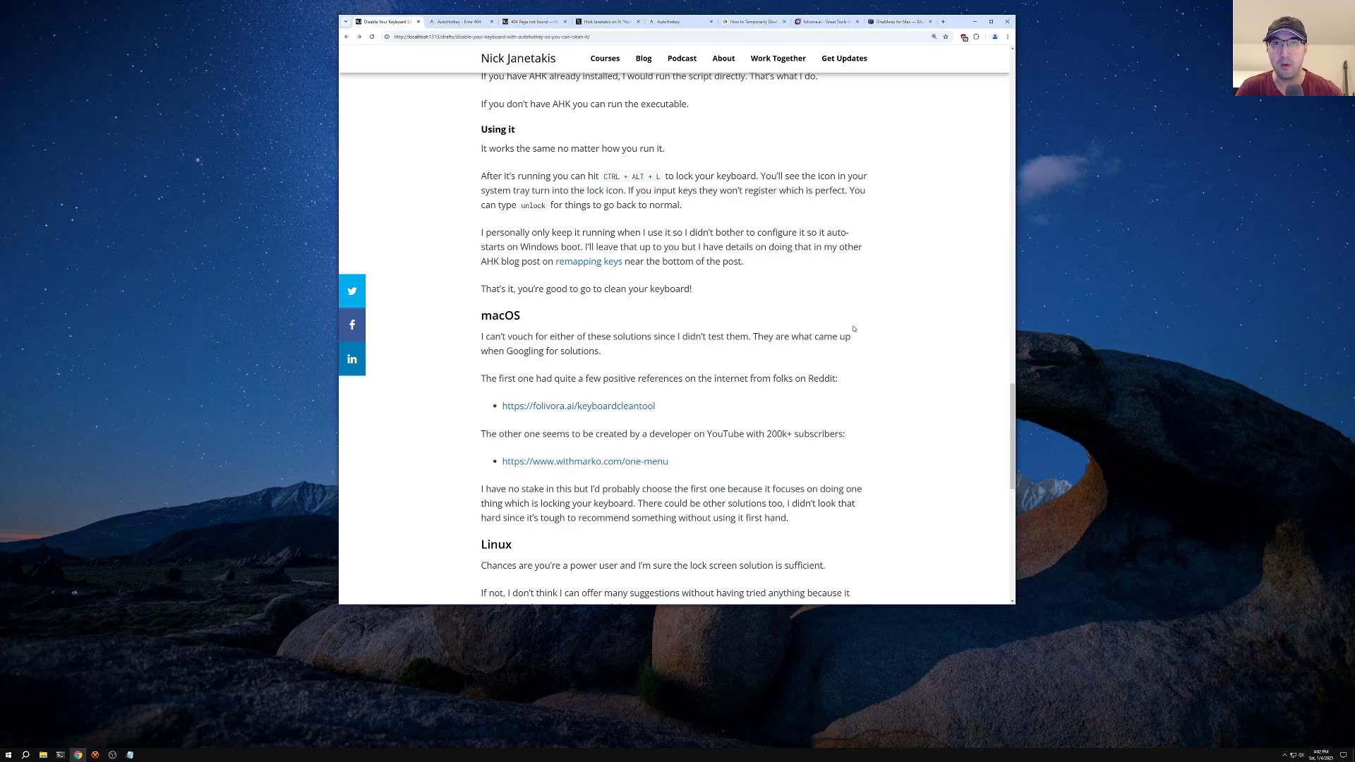
scroll(853, 329, "up", 2)
scroll(854, 326, "down", 2)
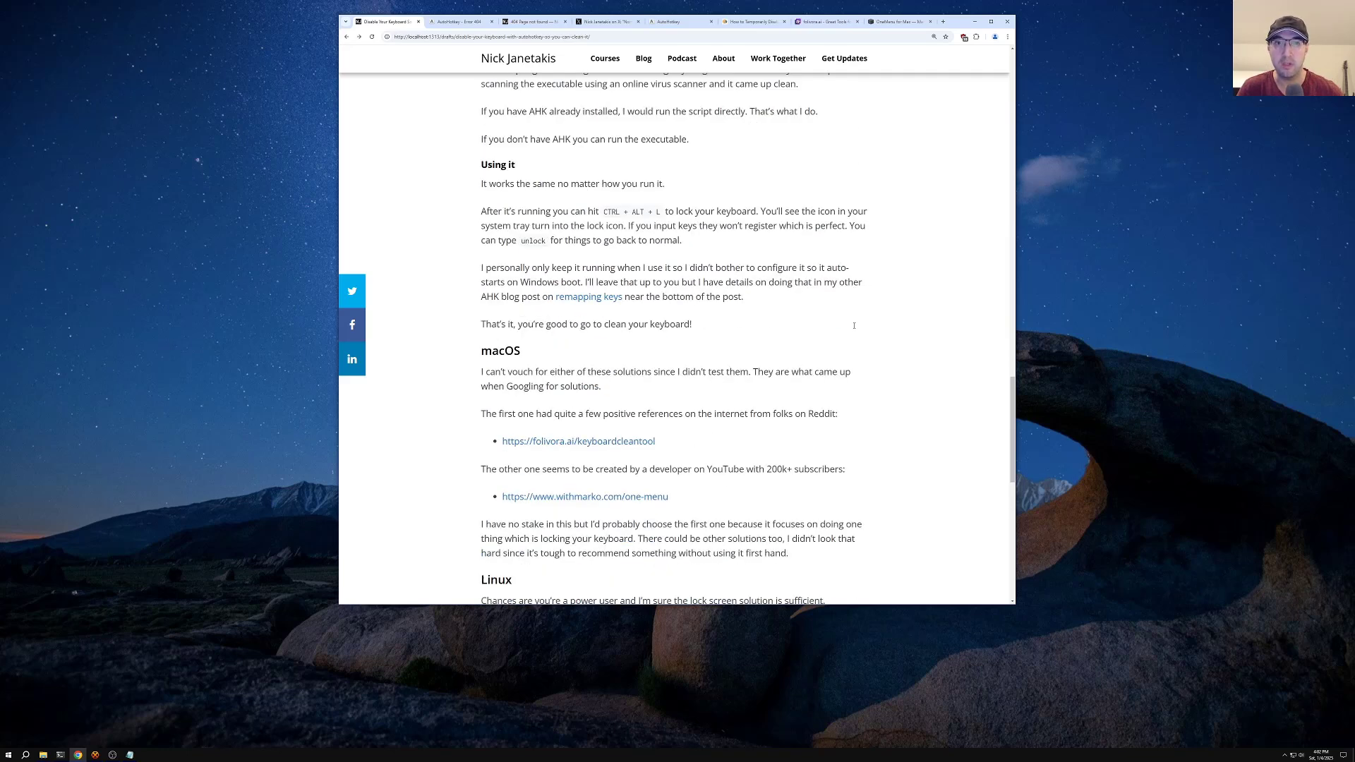
scroll(854, 328, "down", 2)
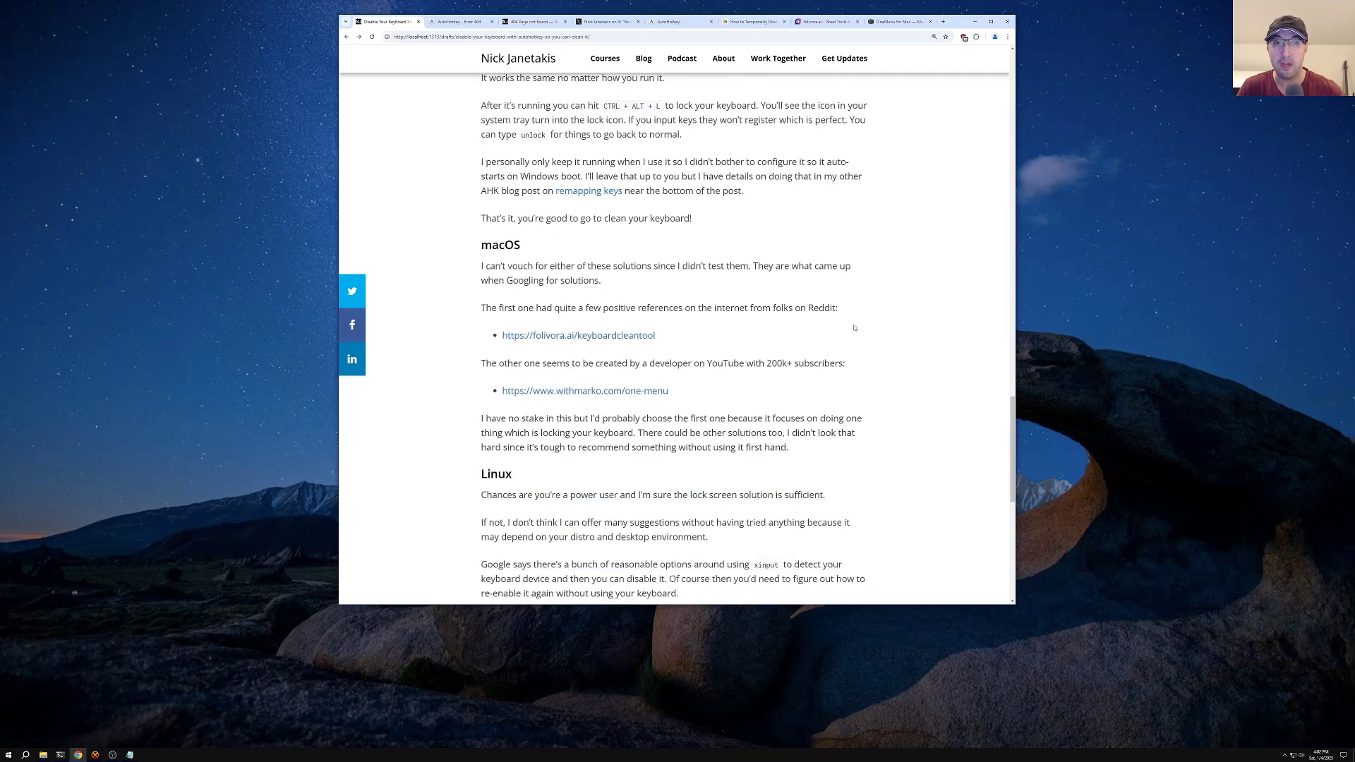
left_click_drag(506, 268, 689, 266)
left_click(716, 266)
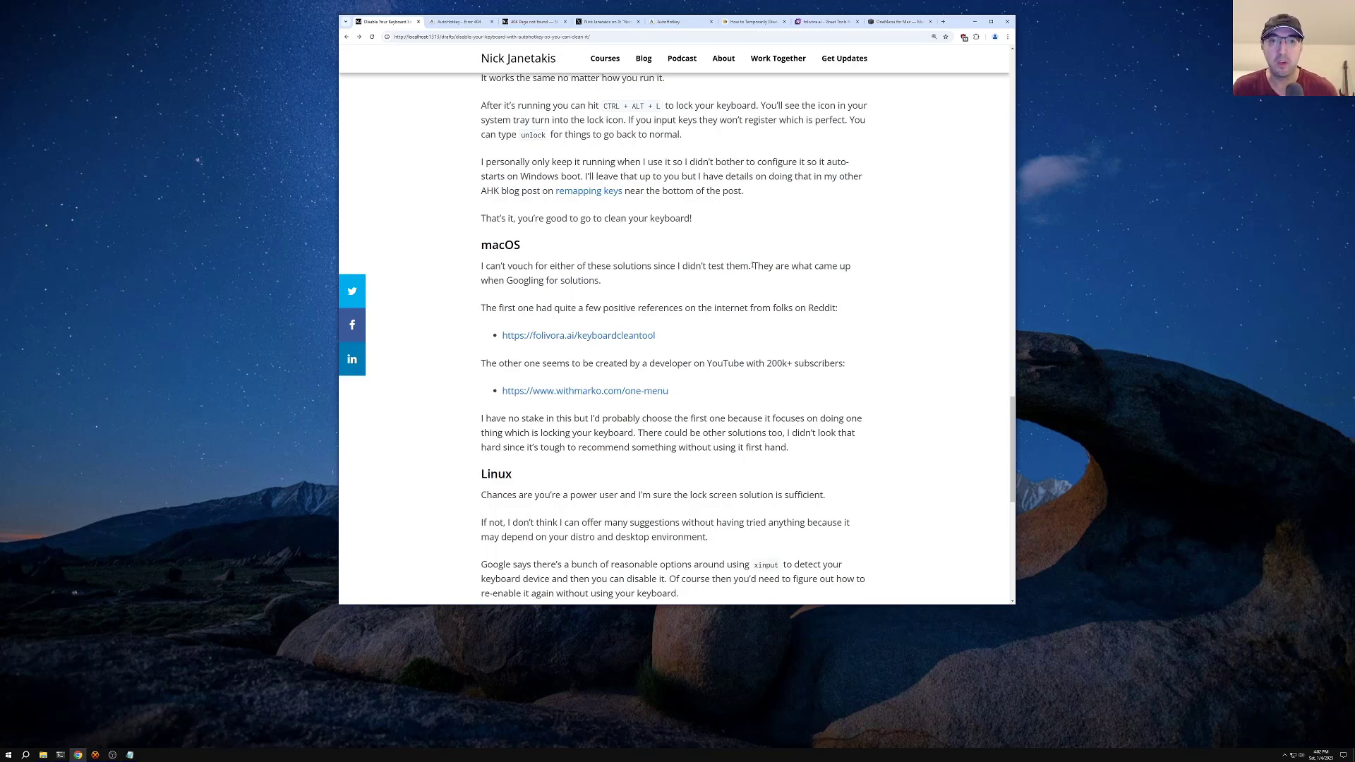
left_click_drag(613, 285, 508, 281)
left_click(614, 284)
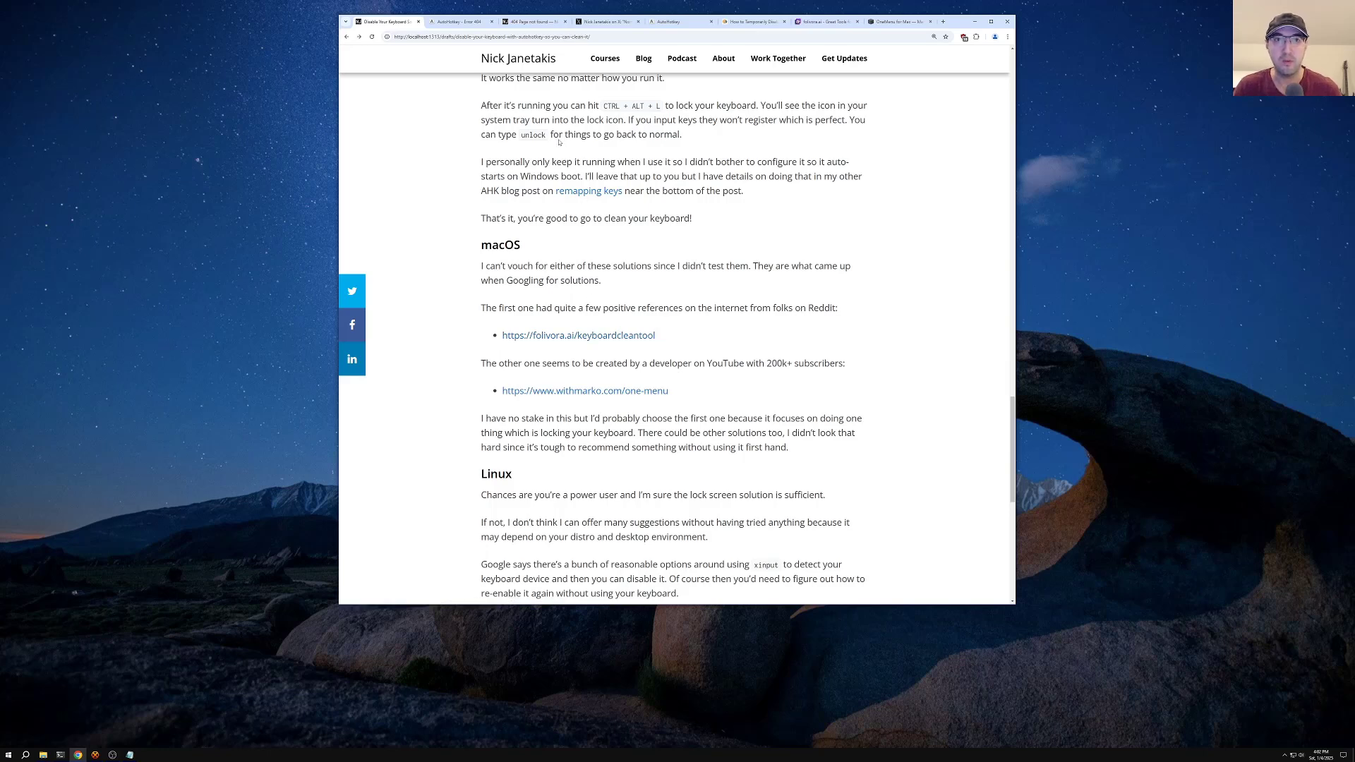
Close the five leftover 404, X profile, AutoHotkey and article tabs, then switch to KeyboardCleanTool.
left_click(492, 21)
left_click(492, 22)
left_click(492, 22)
left_click(492, 22)
left_click(492, 22)
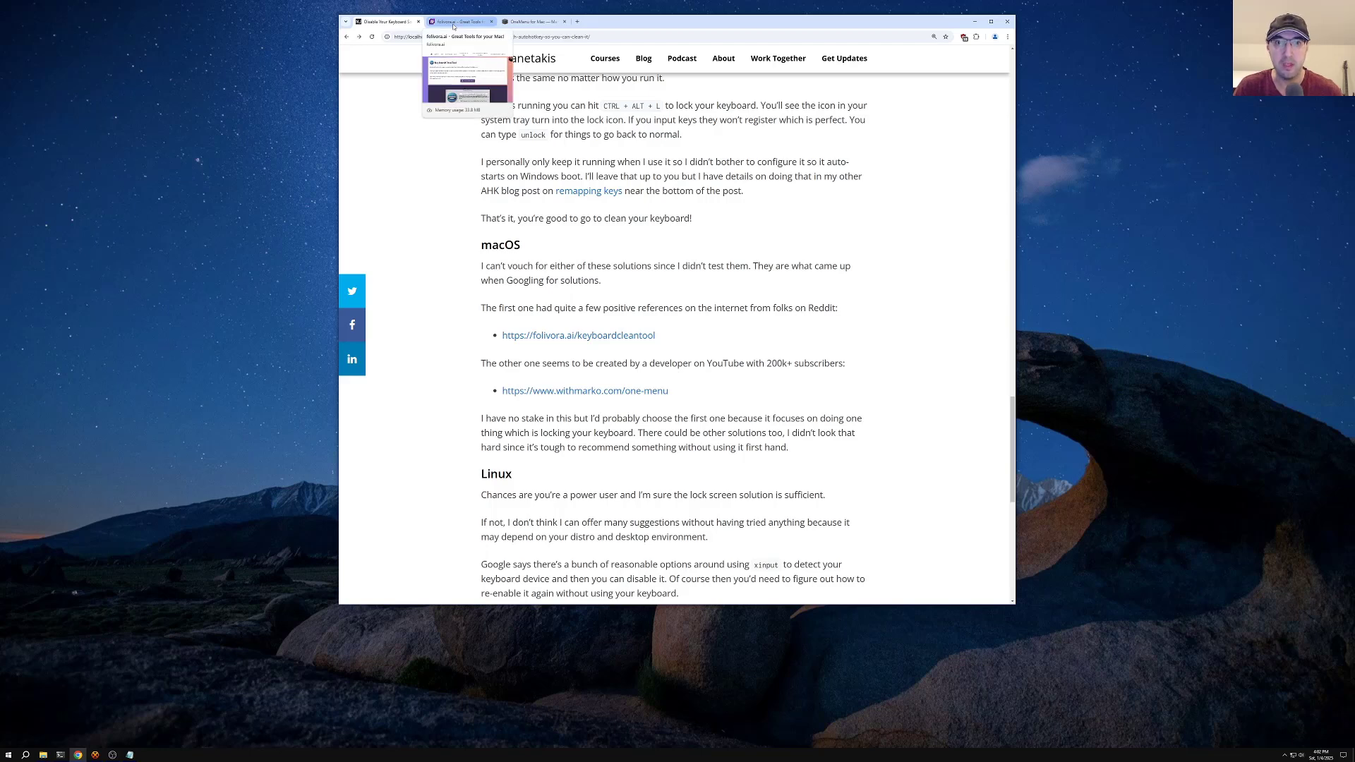
left_click(455, 22)
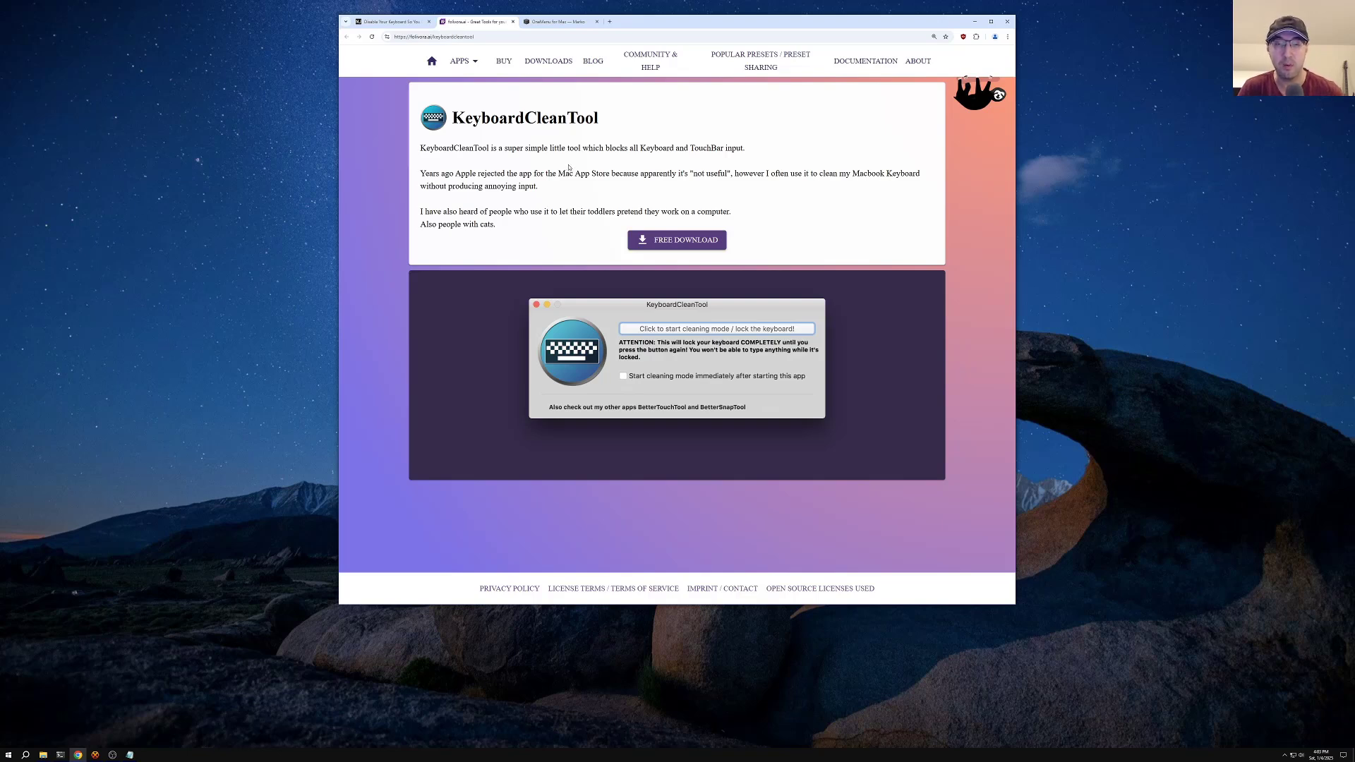
Highlight KeyboardCleanTool's notes on Apple rejecting the app as 'not useful', then return to the blog post.
left_click_drag(421, 174, 570, 188)
left_click(570, 188)
left_click_drag(691, 172, 729, 173)
left_click(783, 174)
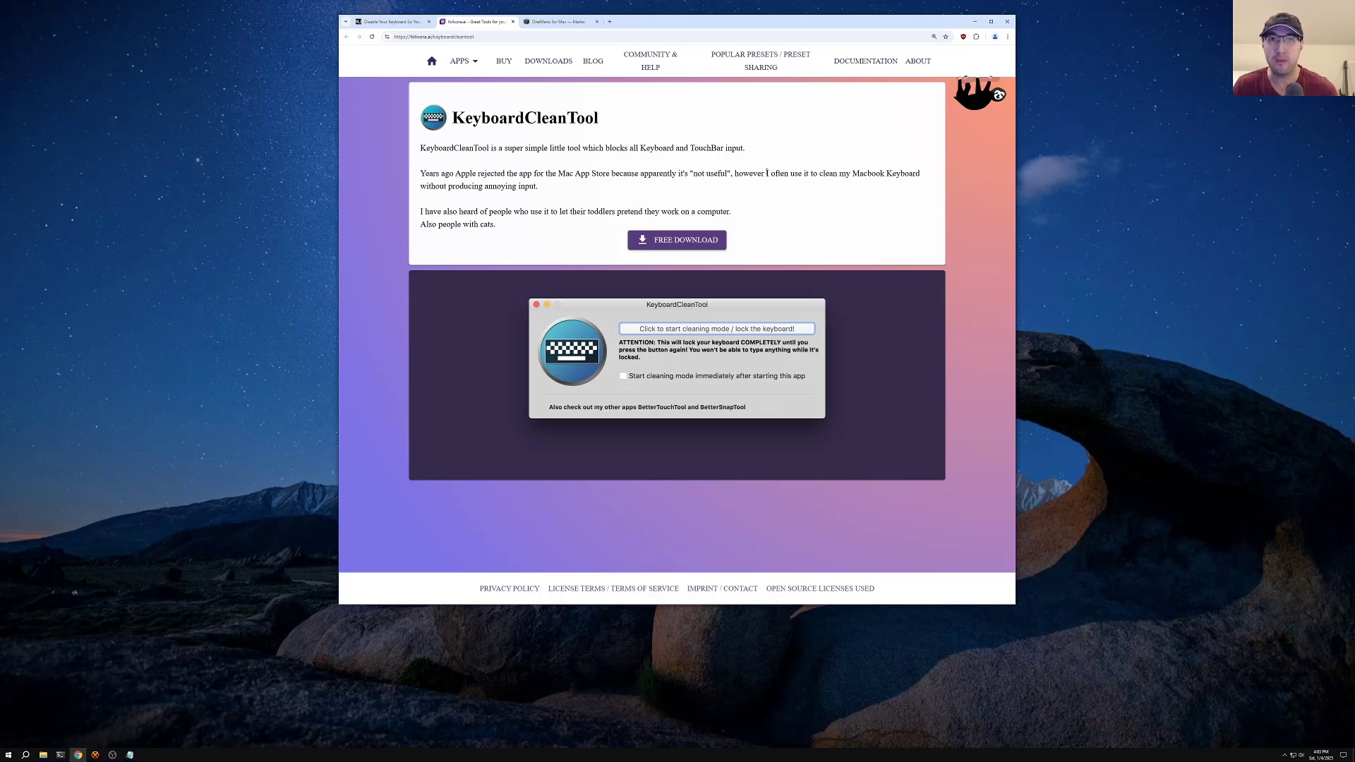
key("ctrl+shift+Tab")
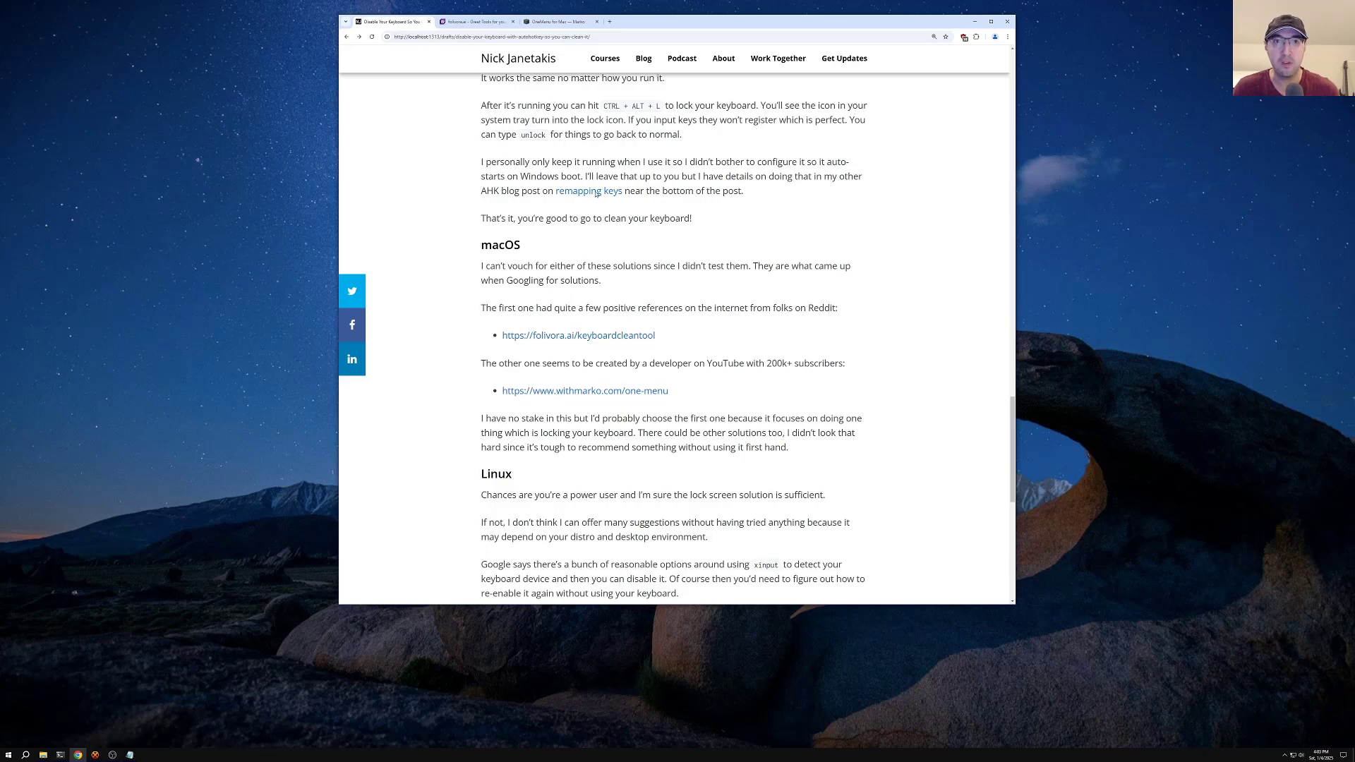
Visit the OneMenu page and its developer's YouTube channel, then close that tab.
key("ctrl+shift+Tab")
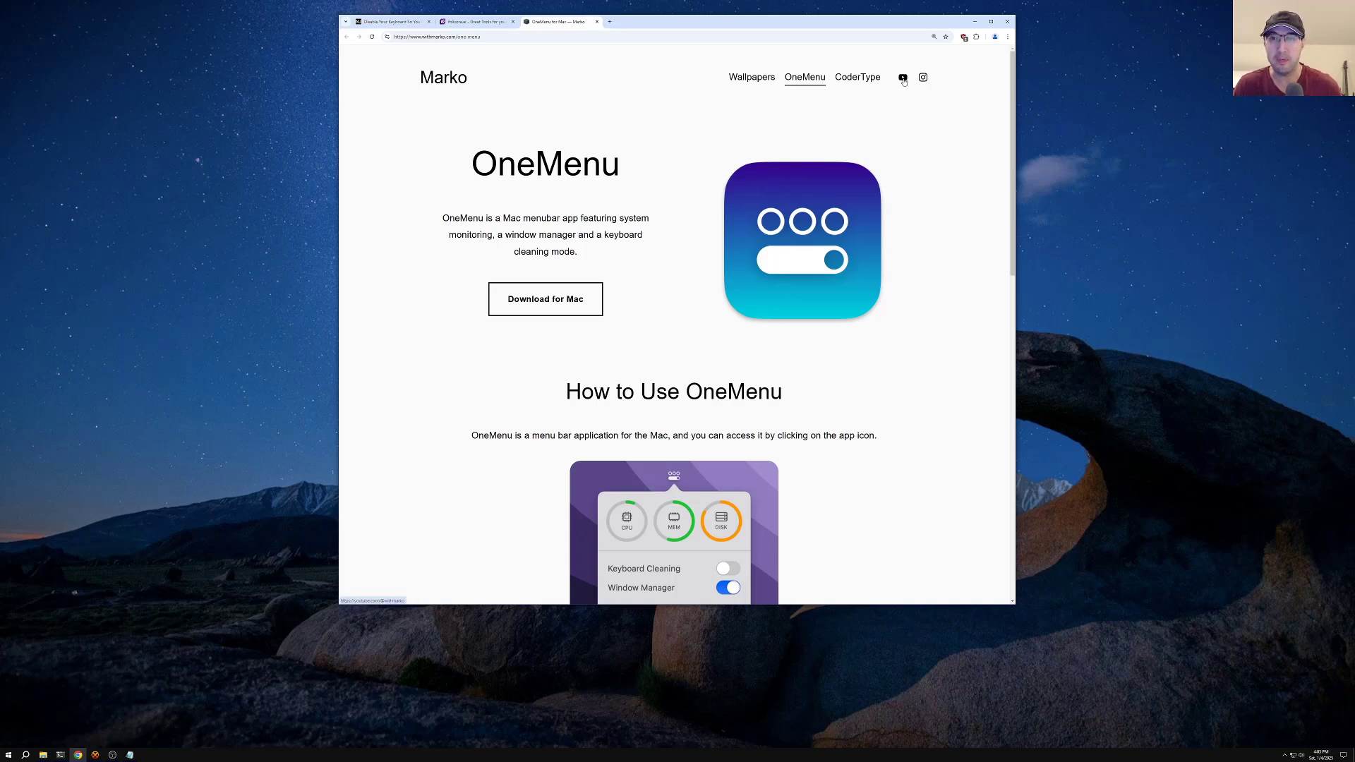
left_click(903, 79)
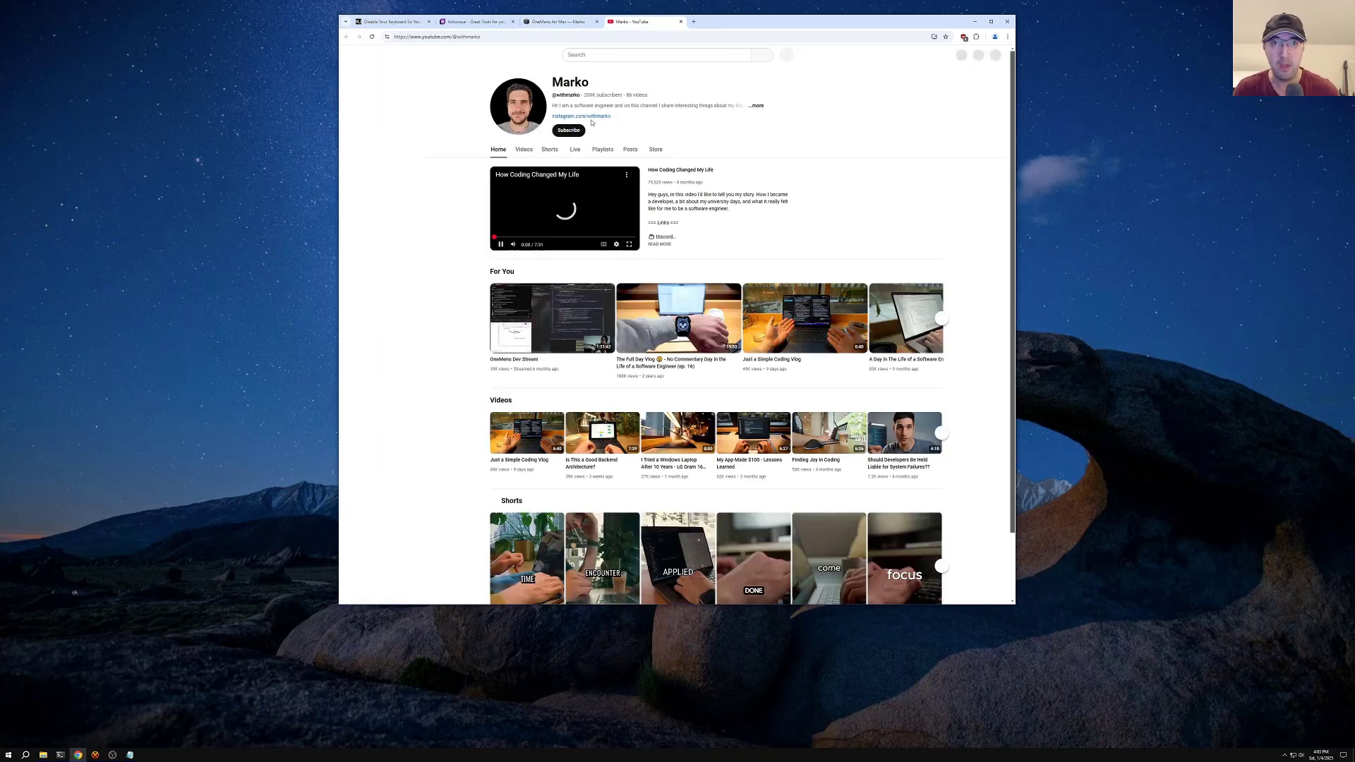
key("ctrl+plus")
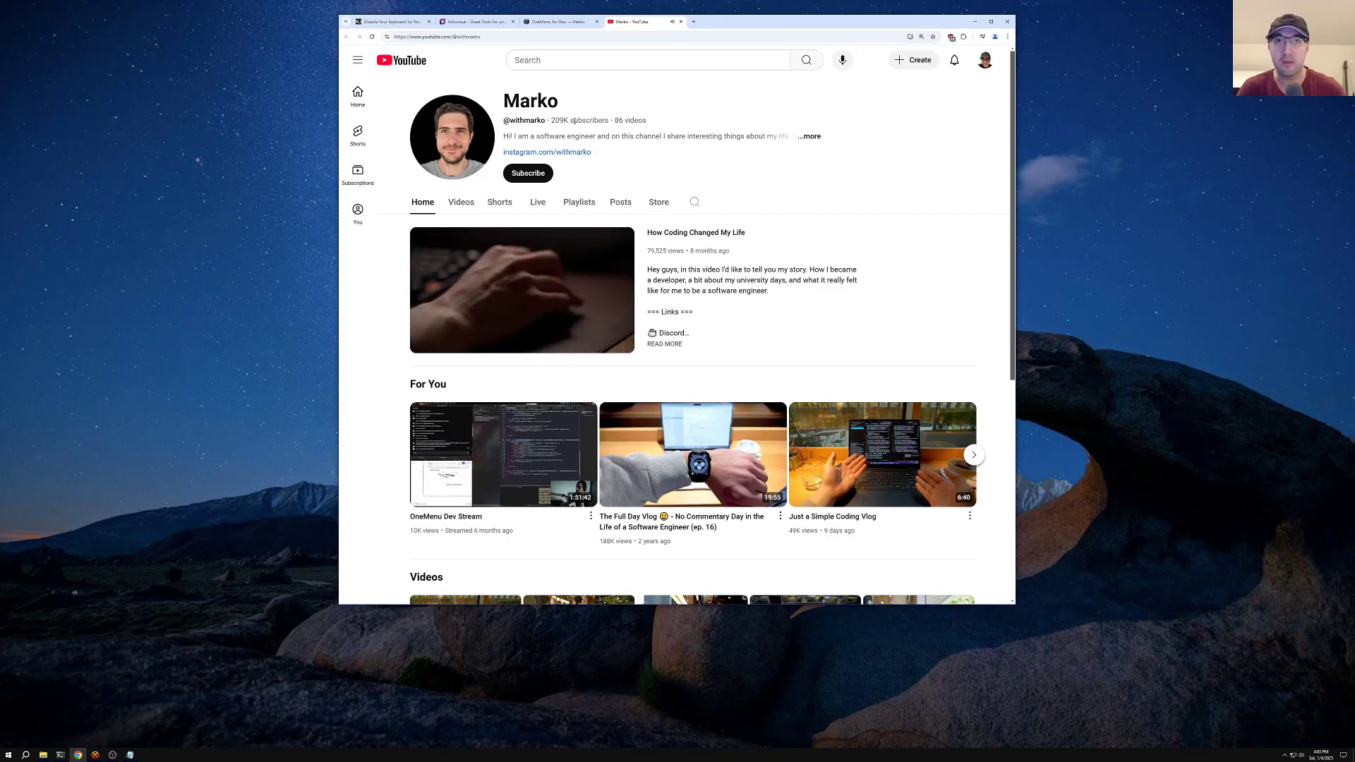
left_click(681, 22)
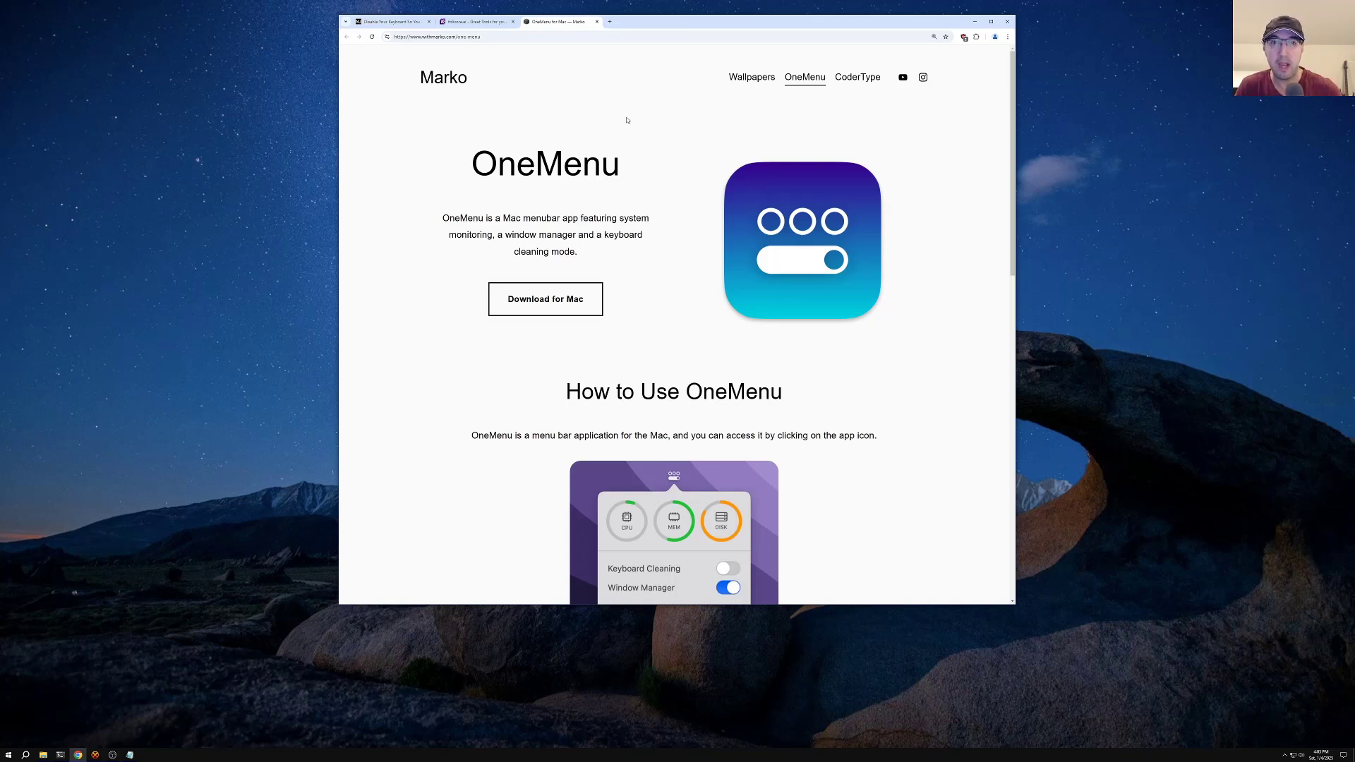
left_click(390, 21)
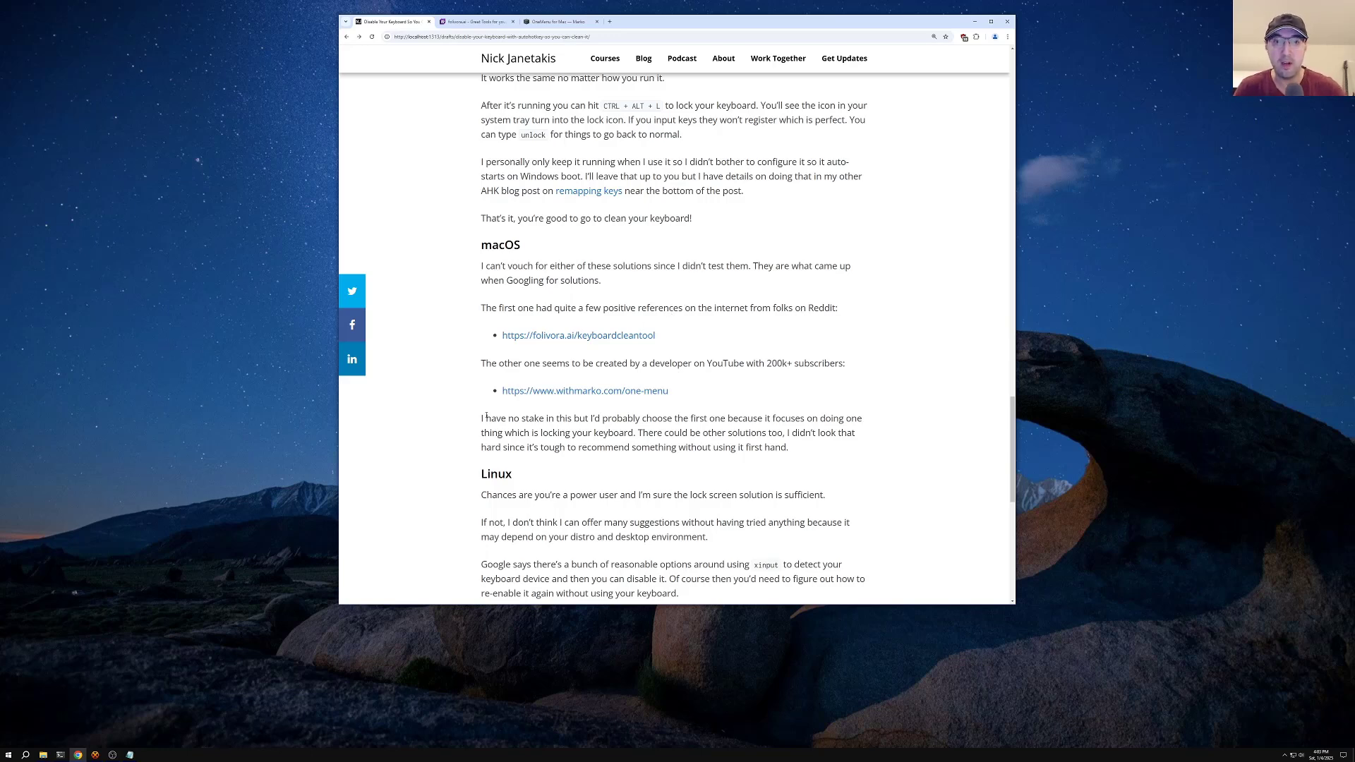
Highlight the macOS recommendation paragraph, scroll through the OneMenu page, then return to the post.
left_click_drag(485, 416, 589, 419)
left_click(606, 420)
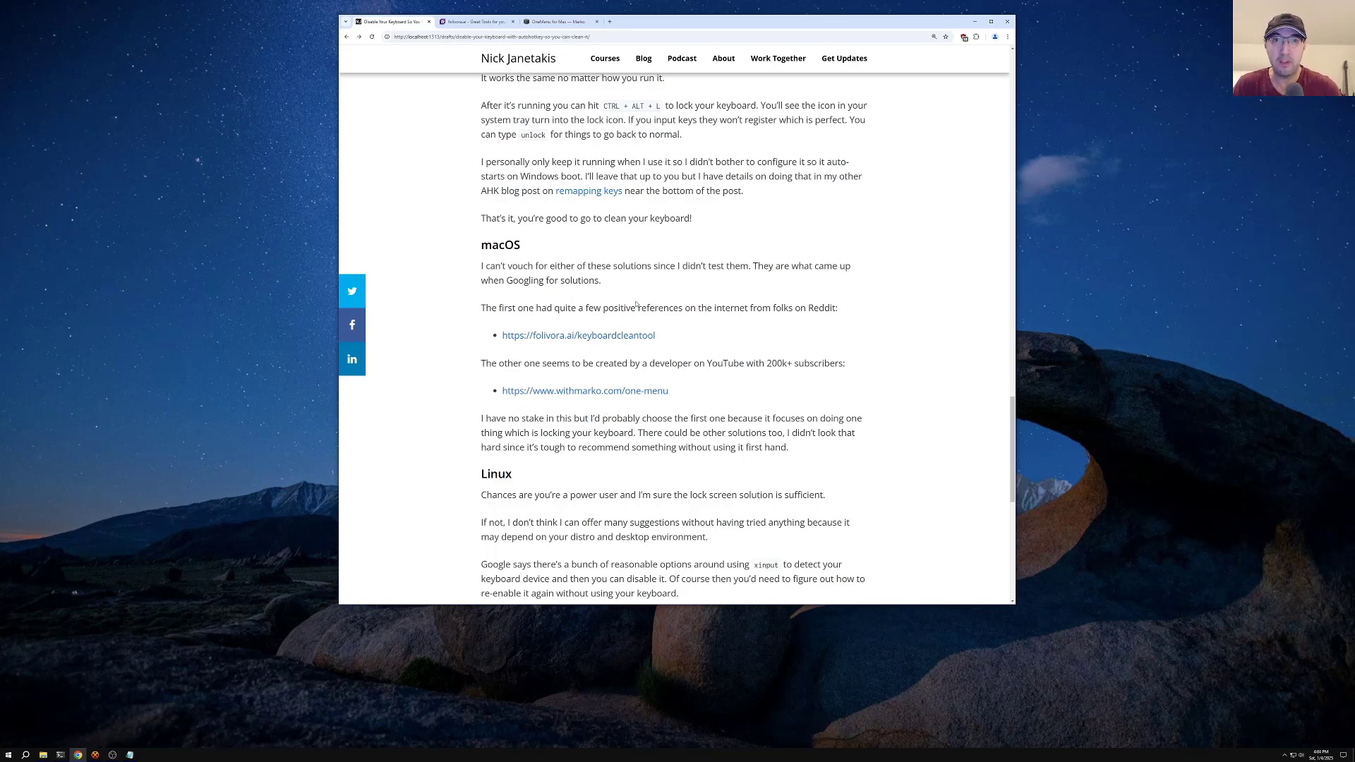
key("ctrl+3")
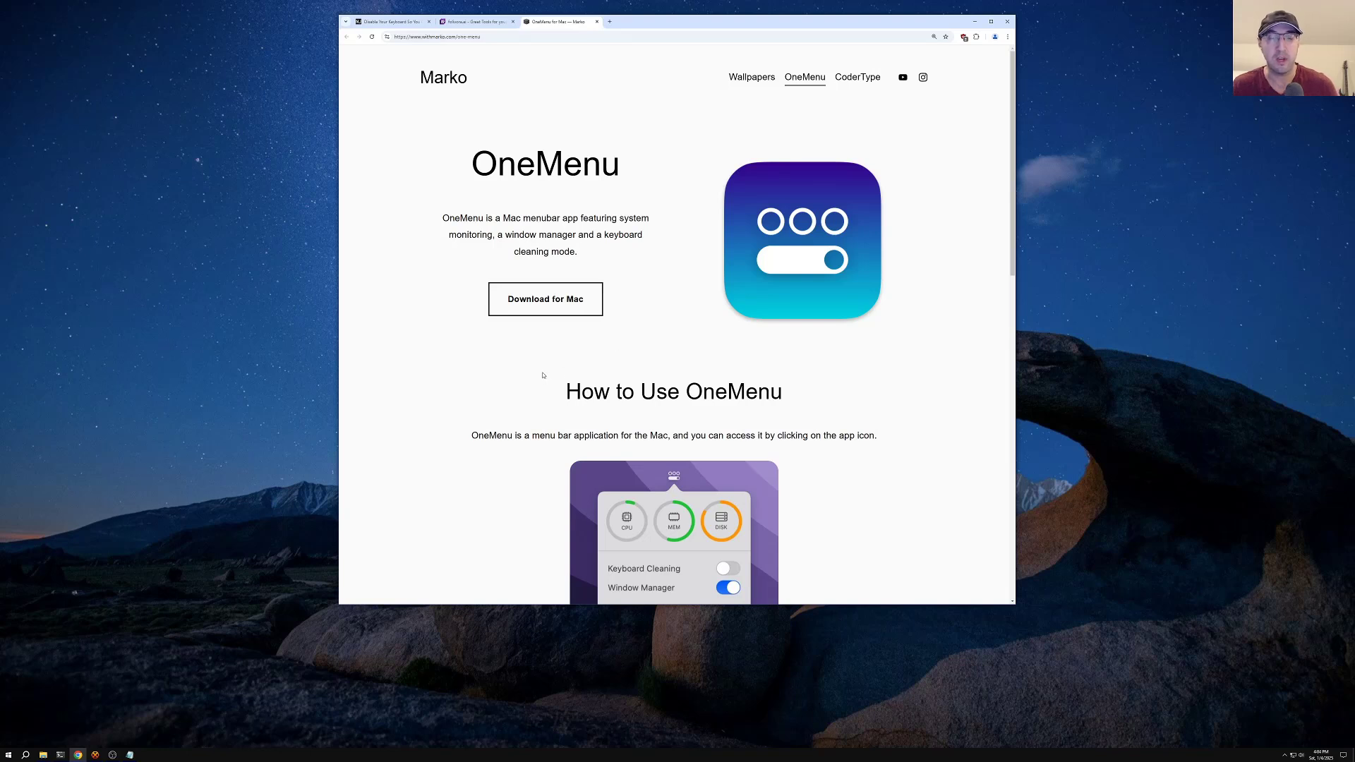
scroll(477, 361, "down", 3)
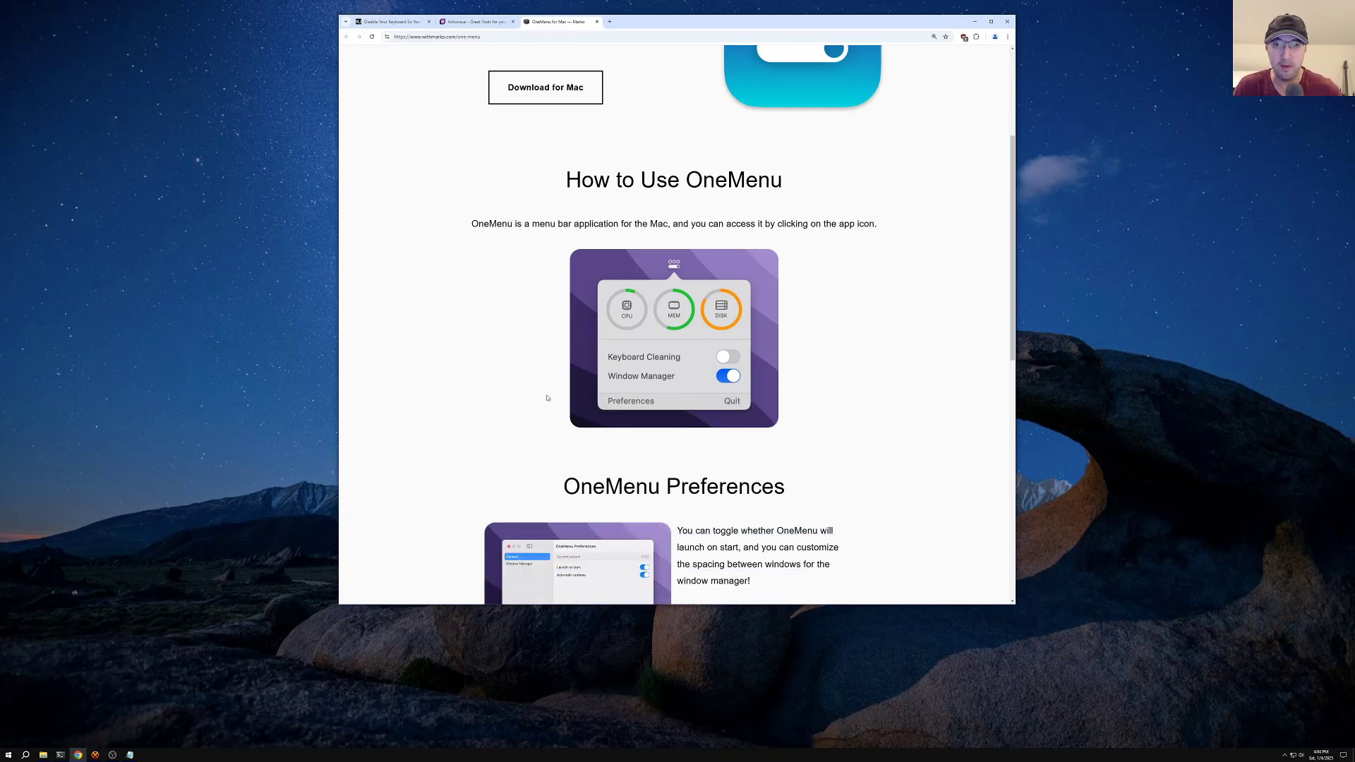
scroll(466, 395, "down", 2)
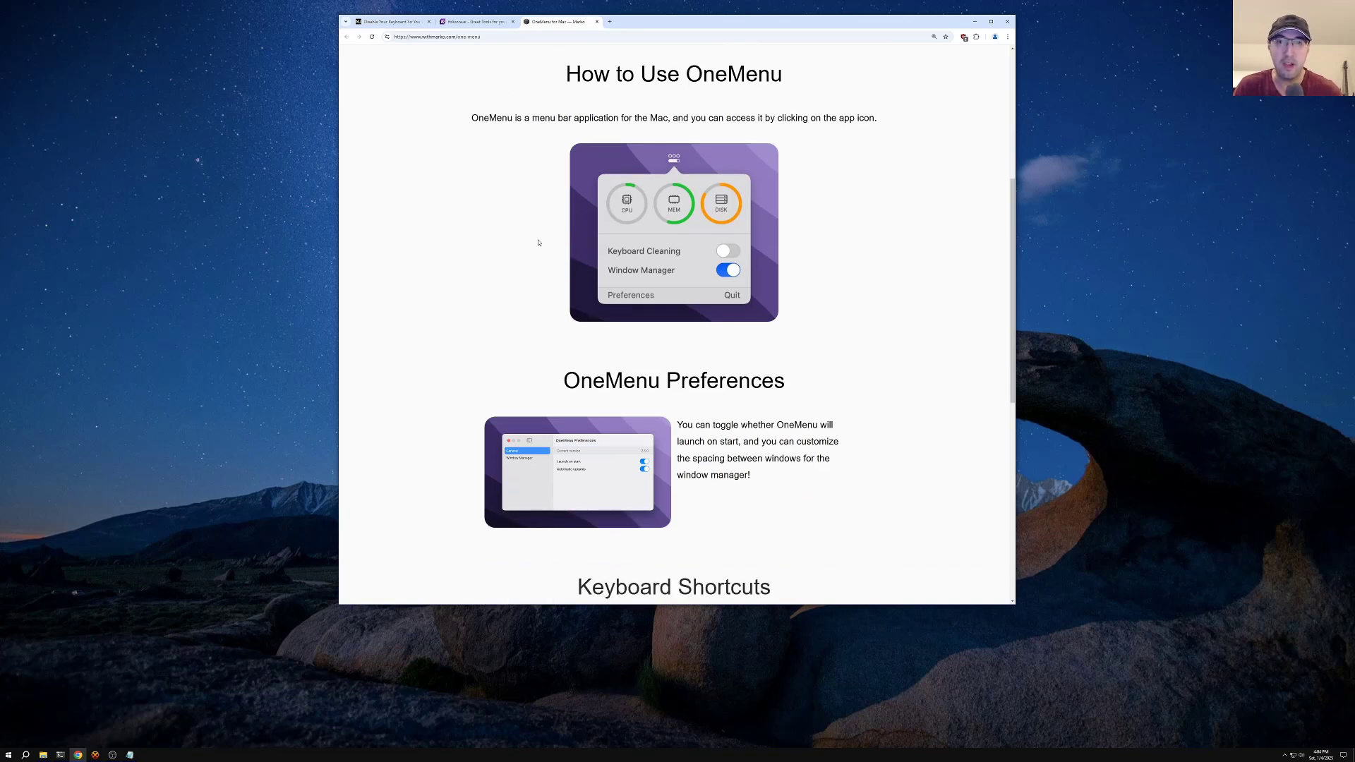
scroll(493, 323, "down", 1)
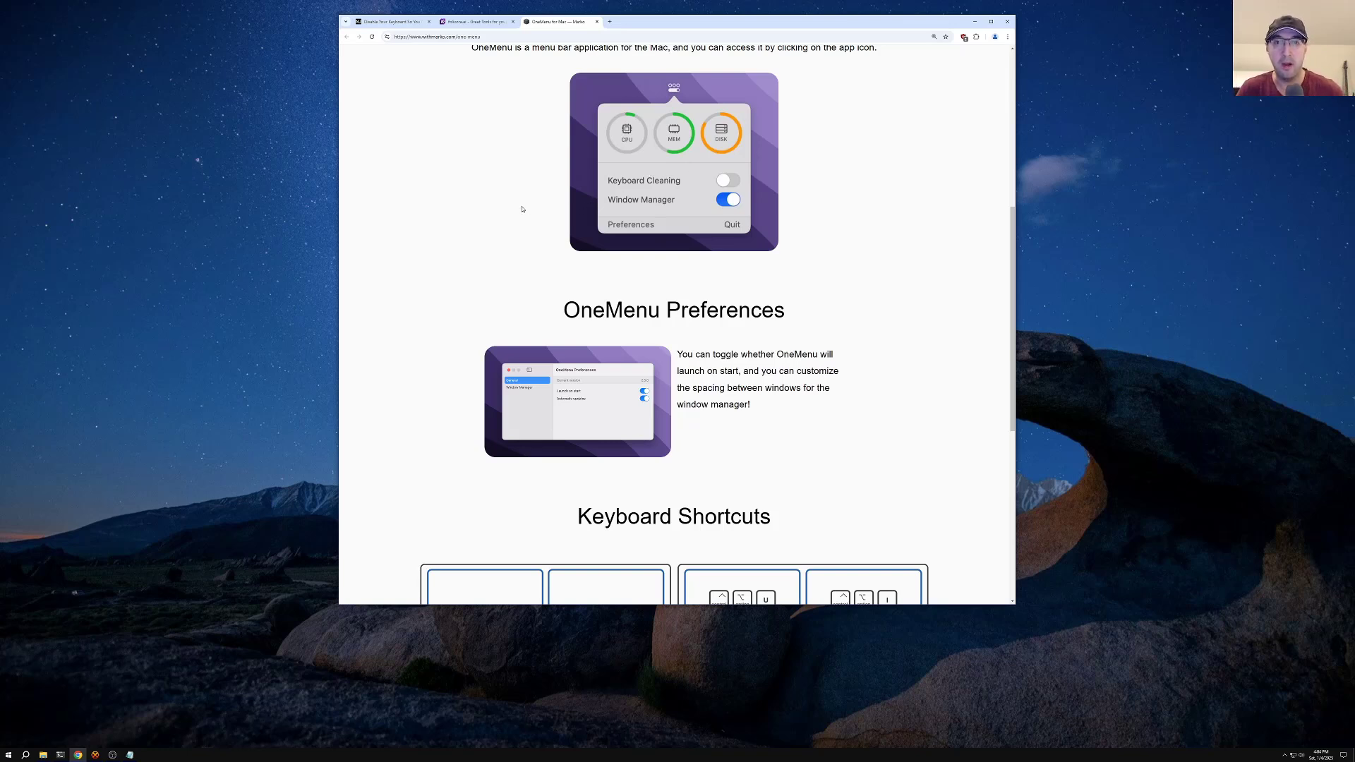
left_click(392, 22)
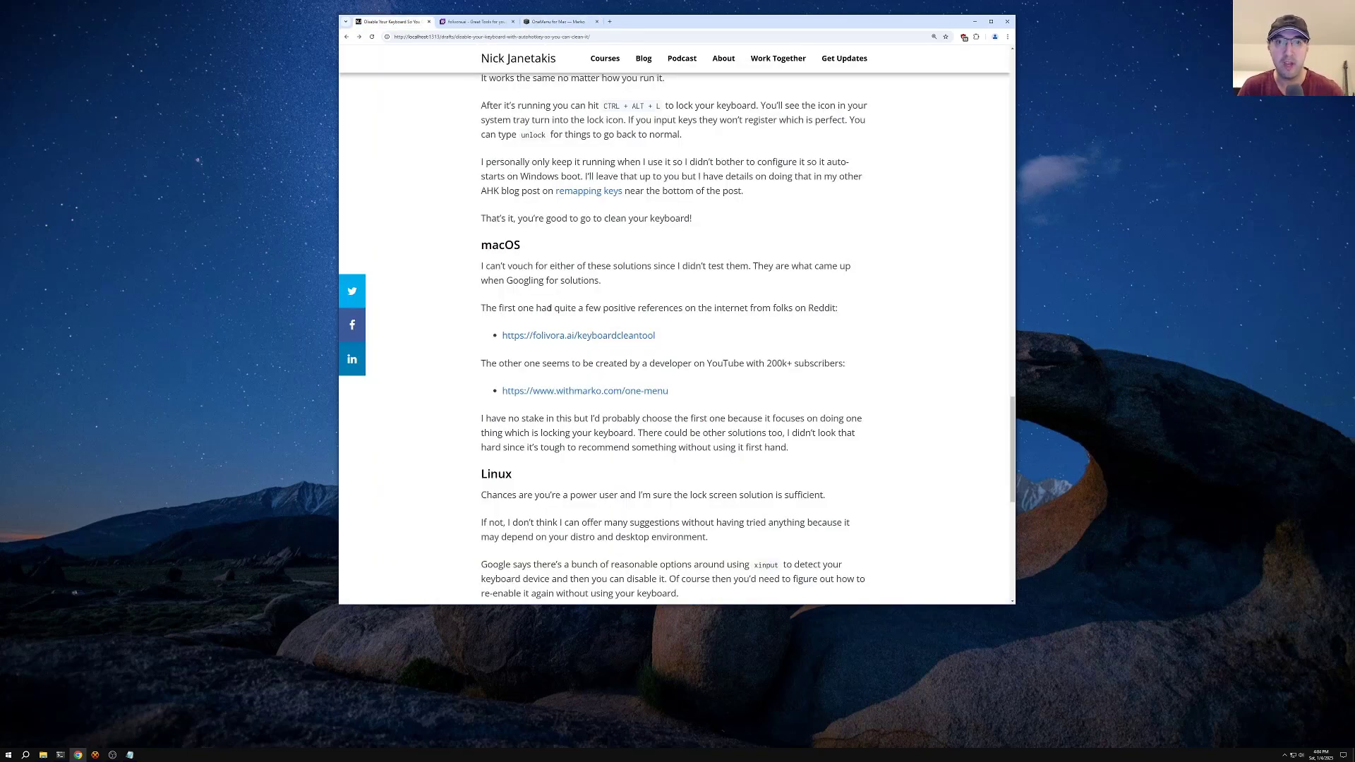
left_click_drag(647, 433, 778, 433)
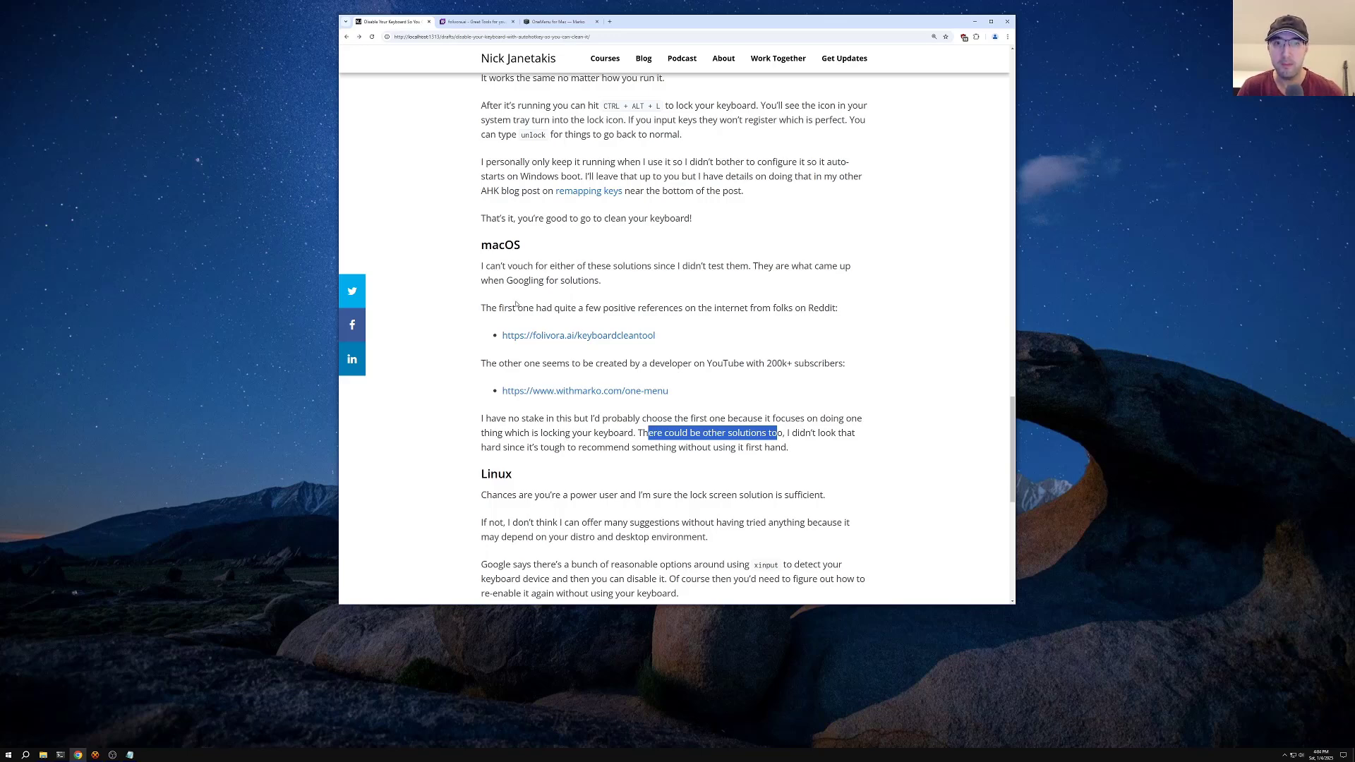
left_click_drag(685, 308, 692, 309)
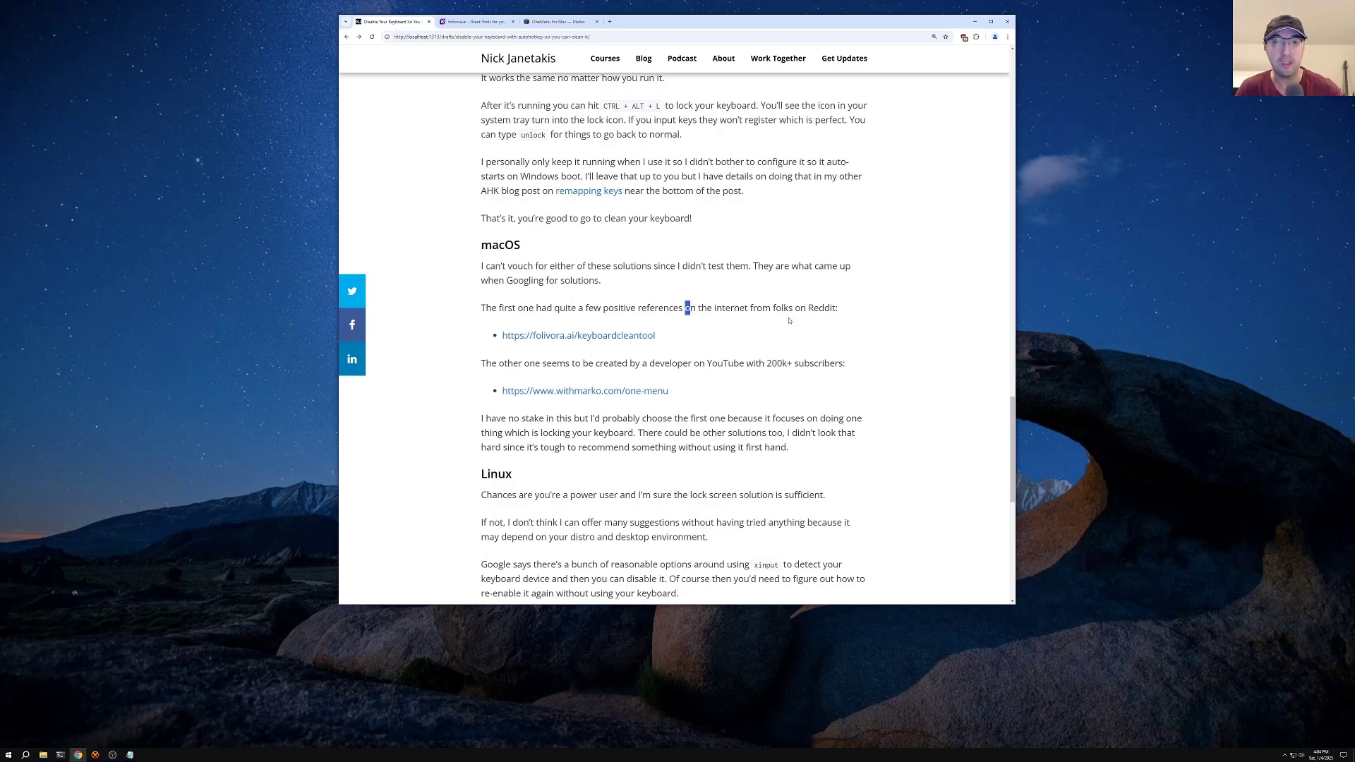
scroll(794, 325, "down", 4)
scroll(884, 273, "up", 1)
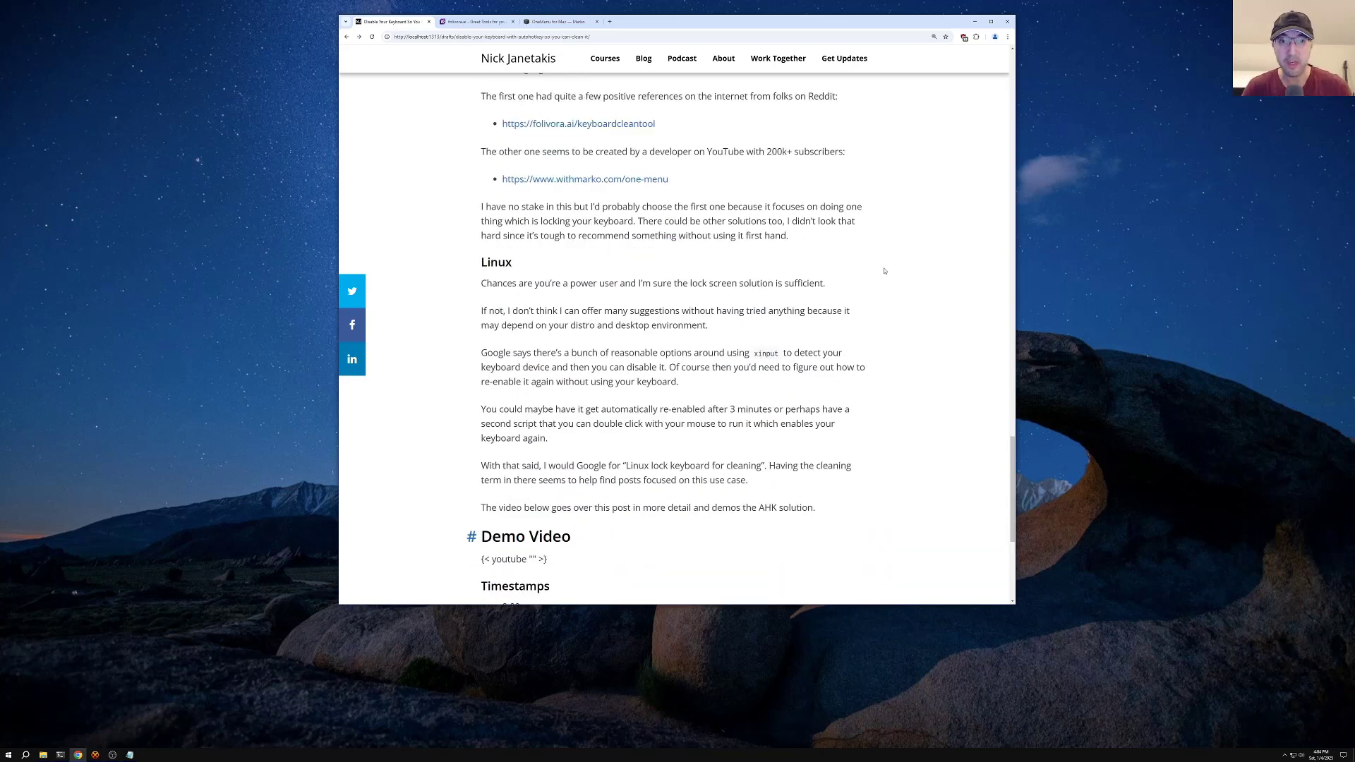
scroll(880, 274, "down", 2)
left_click_drag(583, 518, 487, 489)
left_click(572, 489)
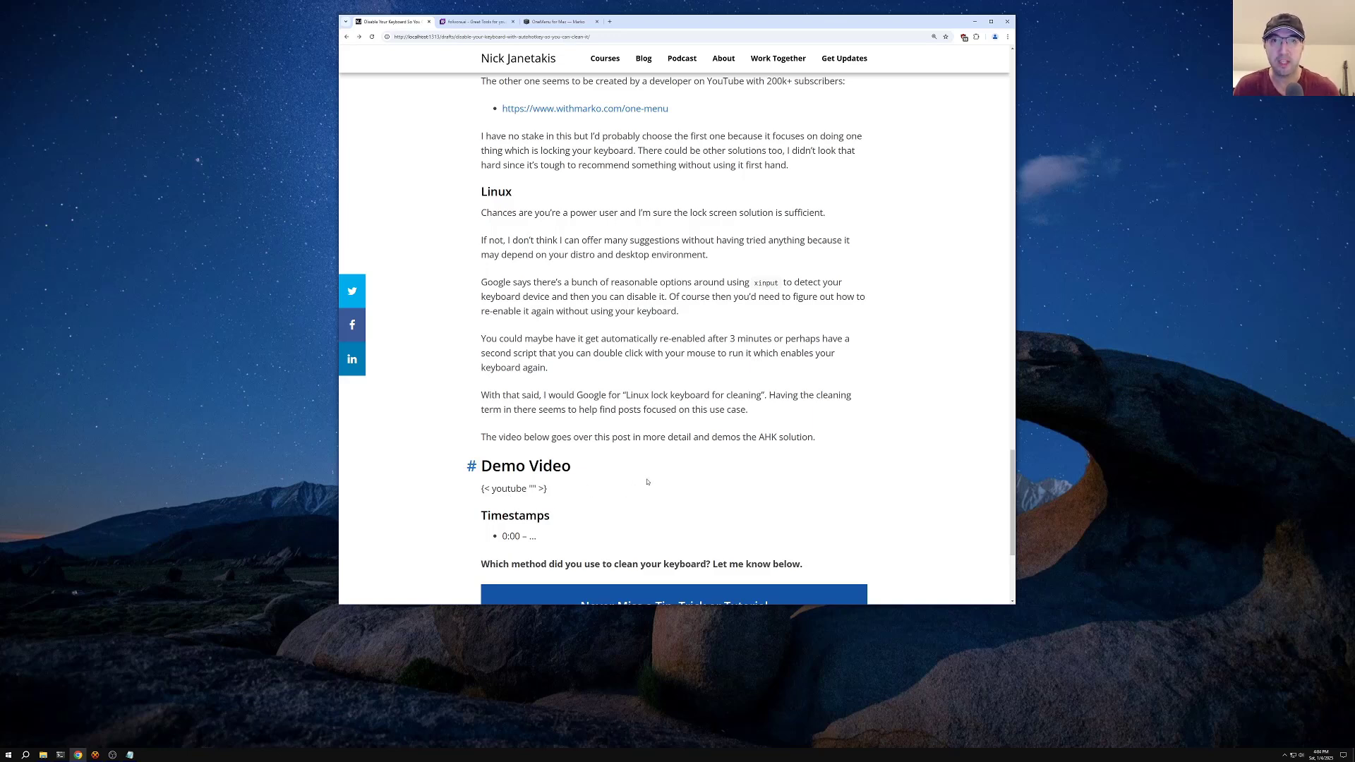
left_click_drag(557, 493, 477, 496)
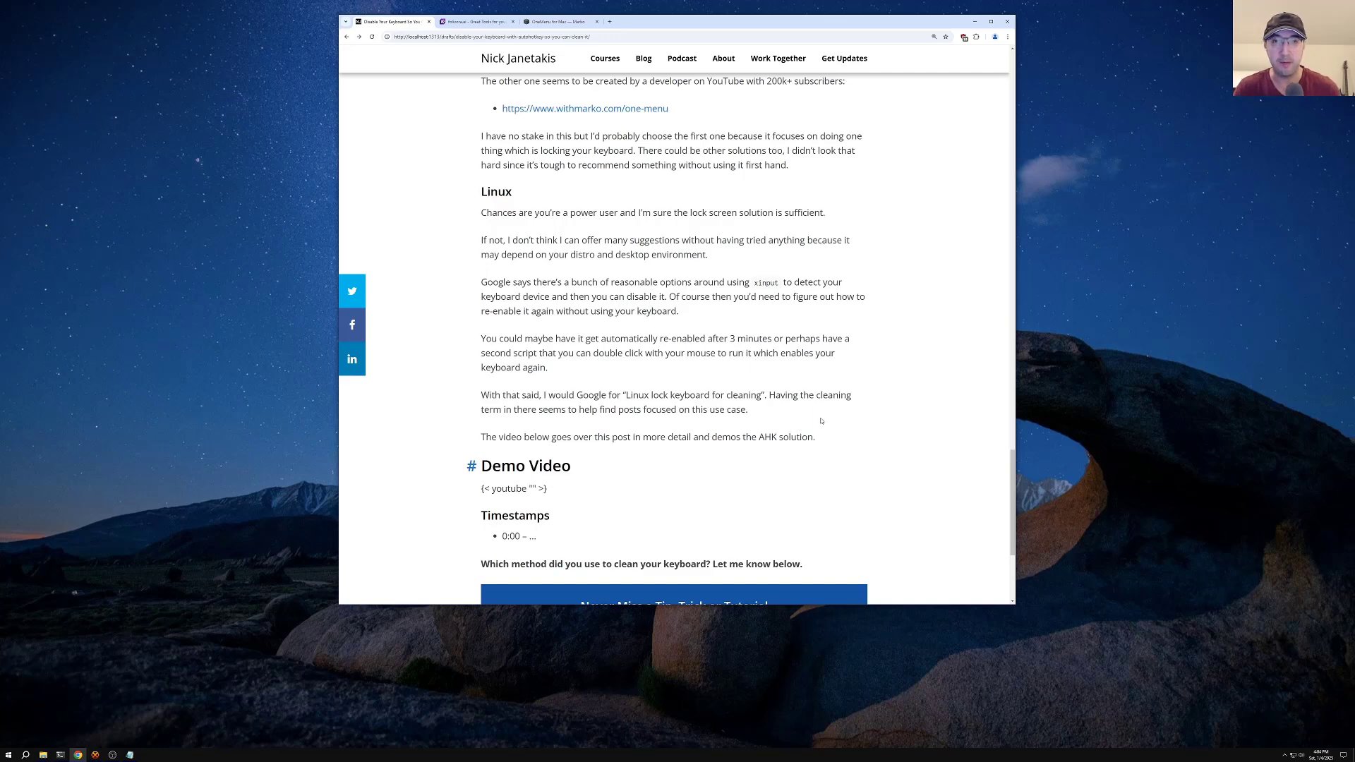
scroll(843, 418, "up", 2)
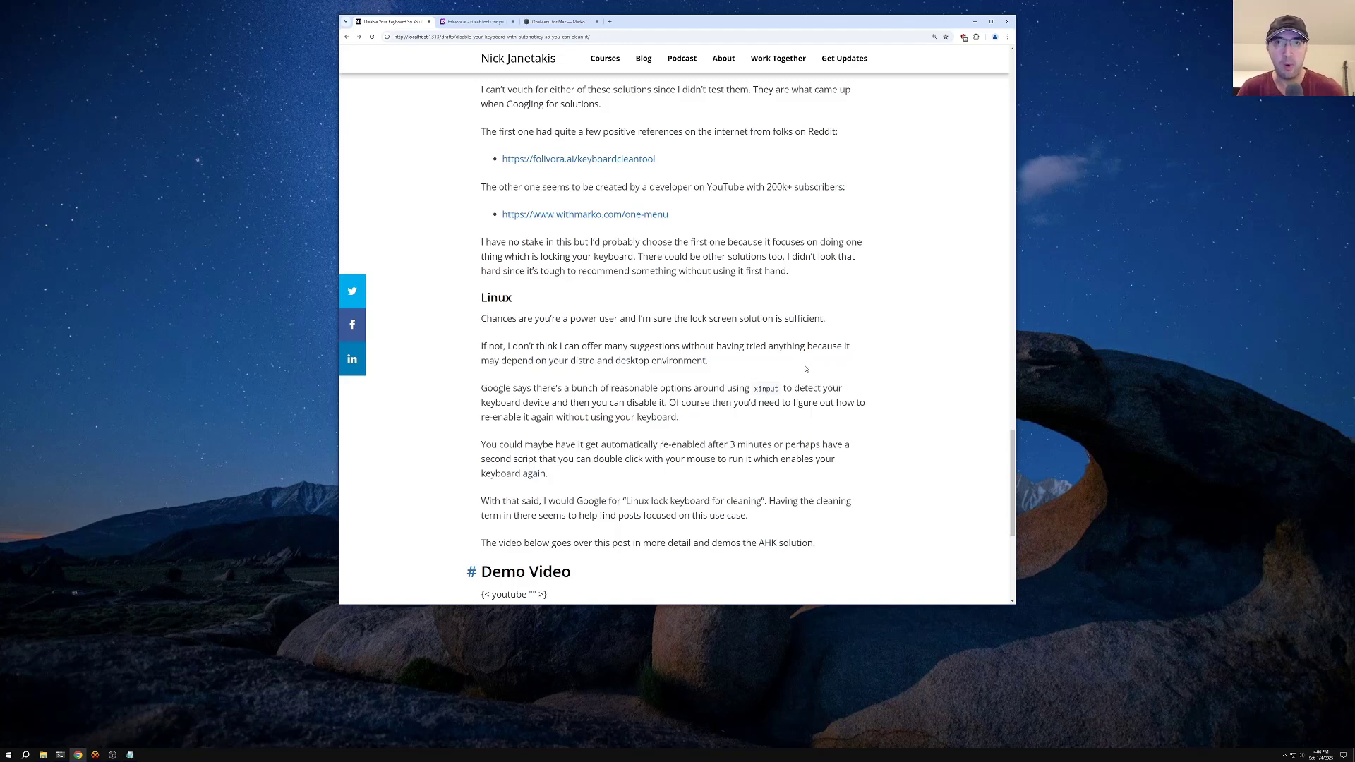
left_click_drag(492, 319, 600, 319)
left_click(678, 313)
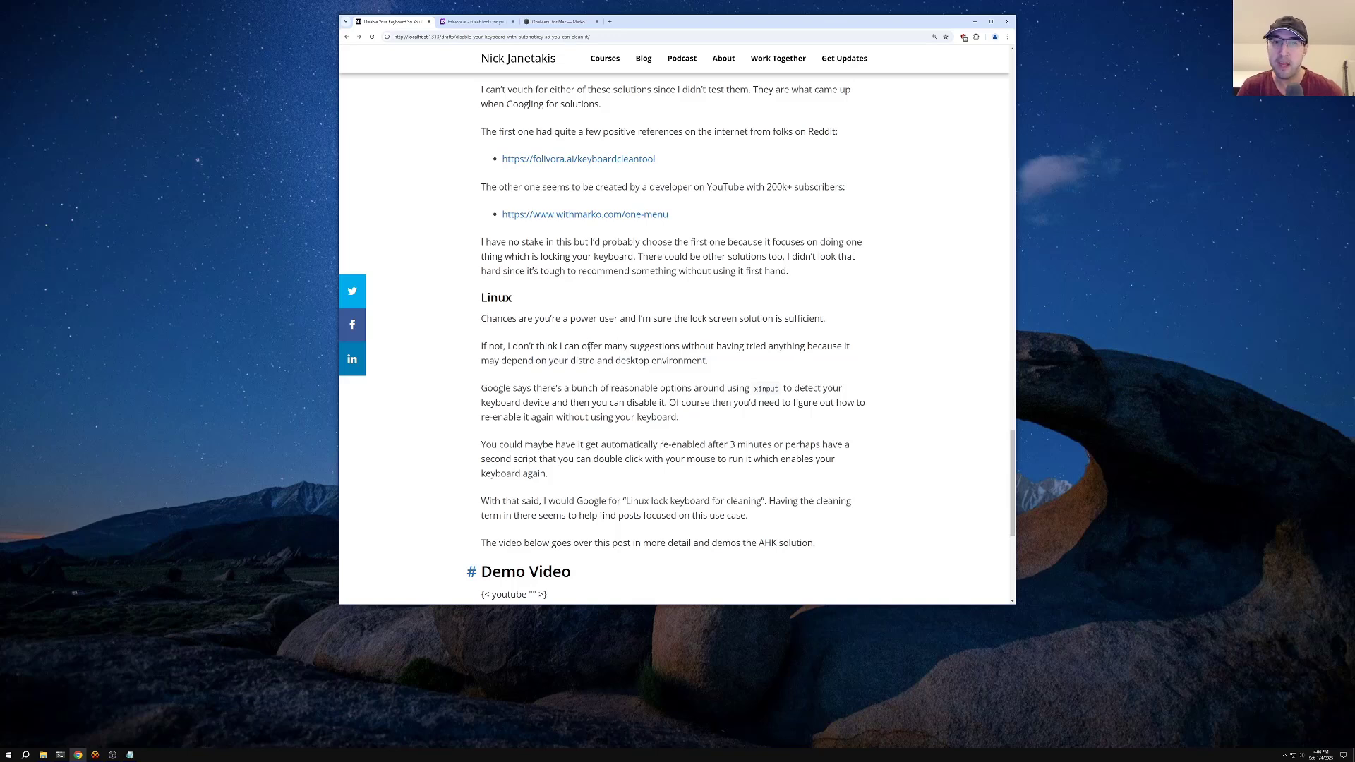
left_click_drag(591, 346, 714, 346)
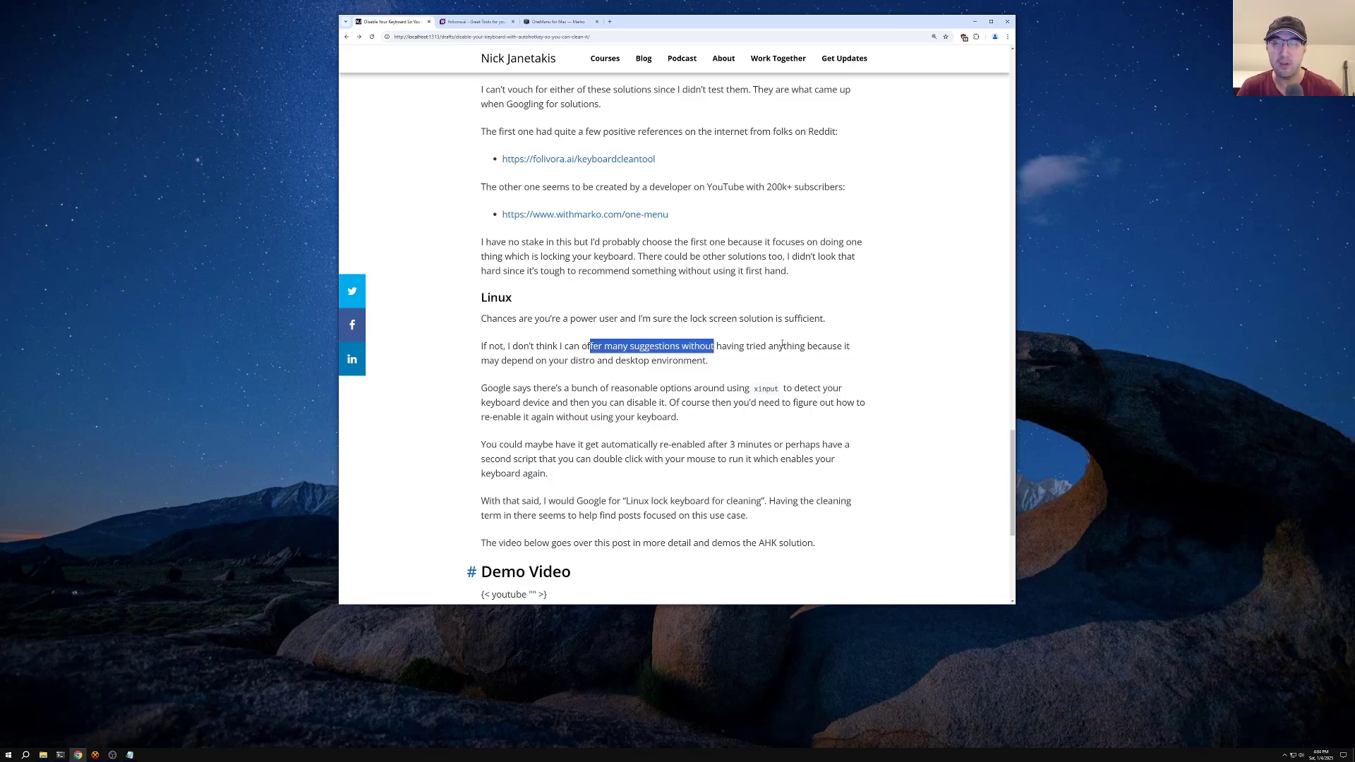
double_click(573, 360)
left_click(668, 362)
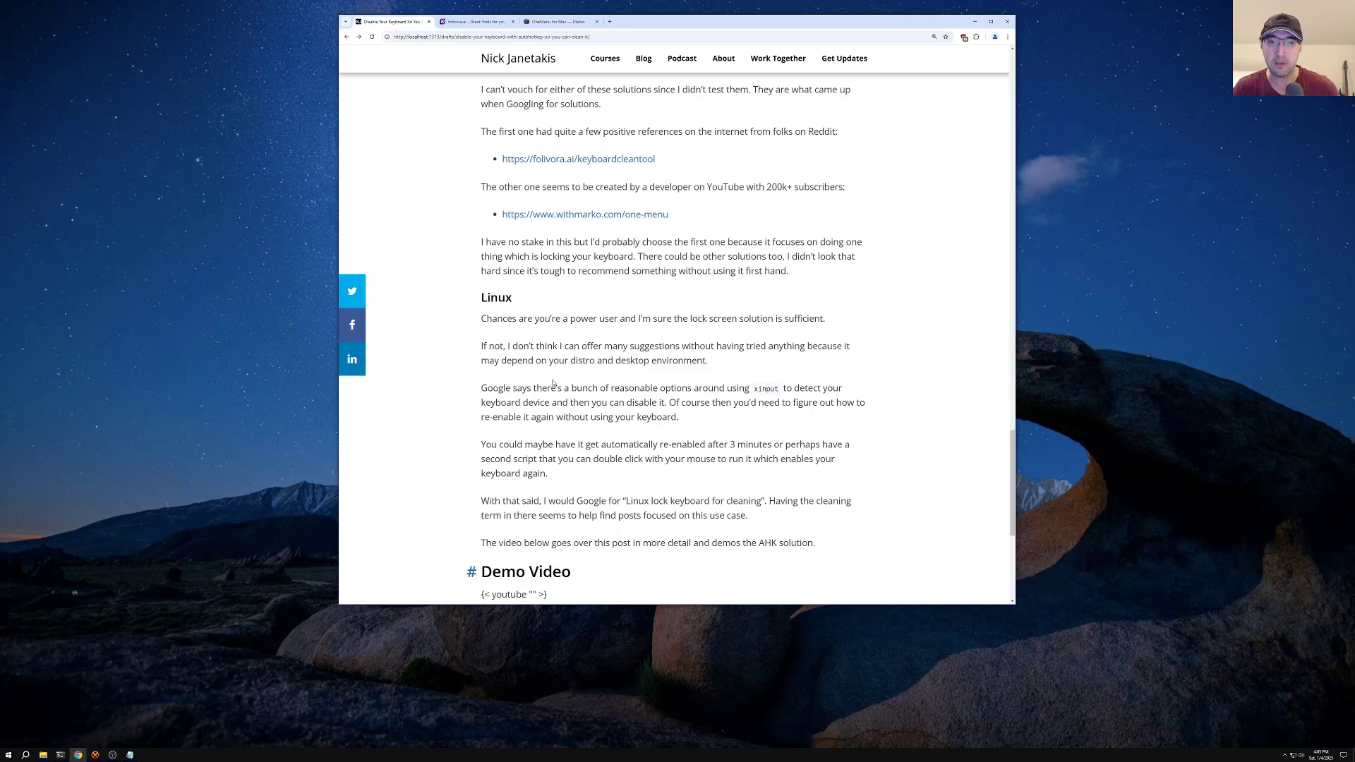
left_click_drag(630, 388, 714, 389)
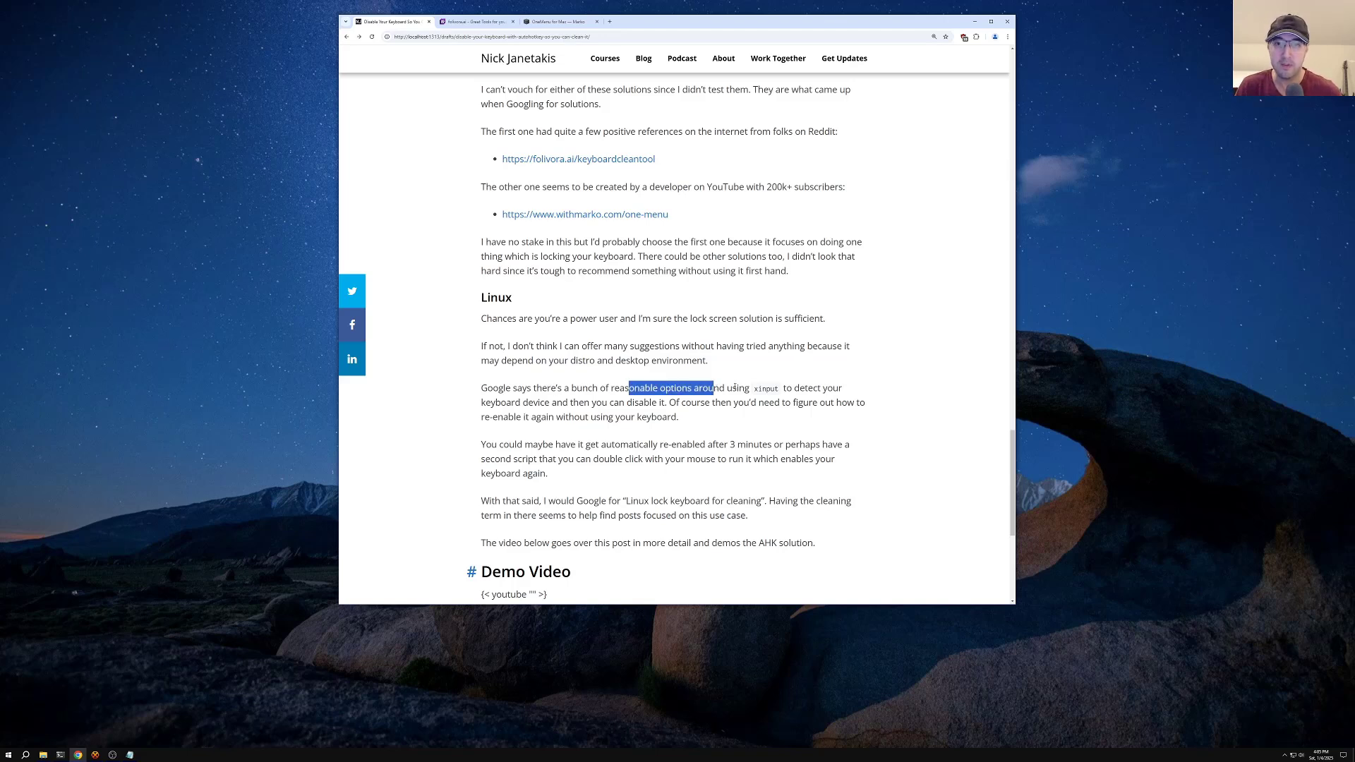
left_click(735, 387)
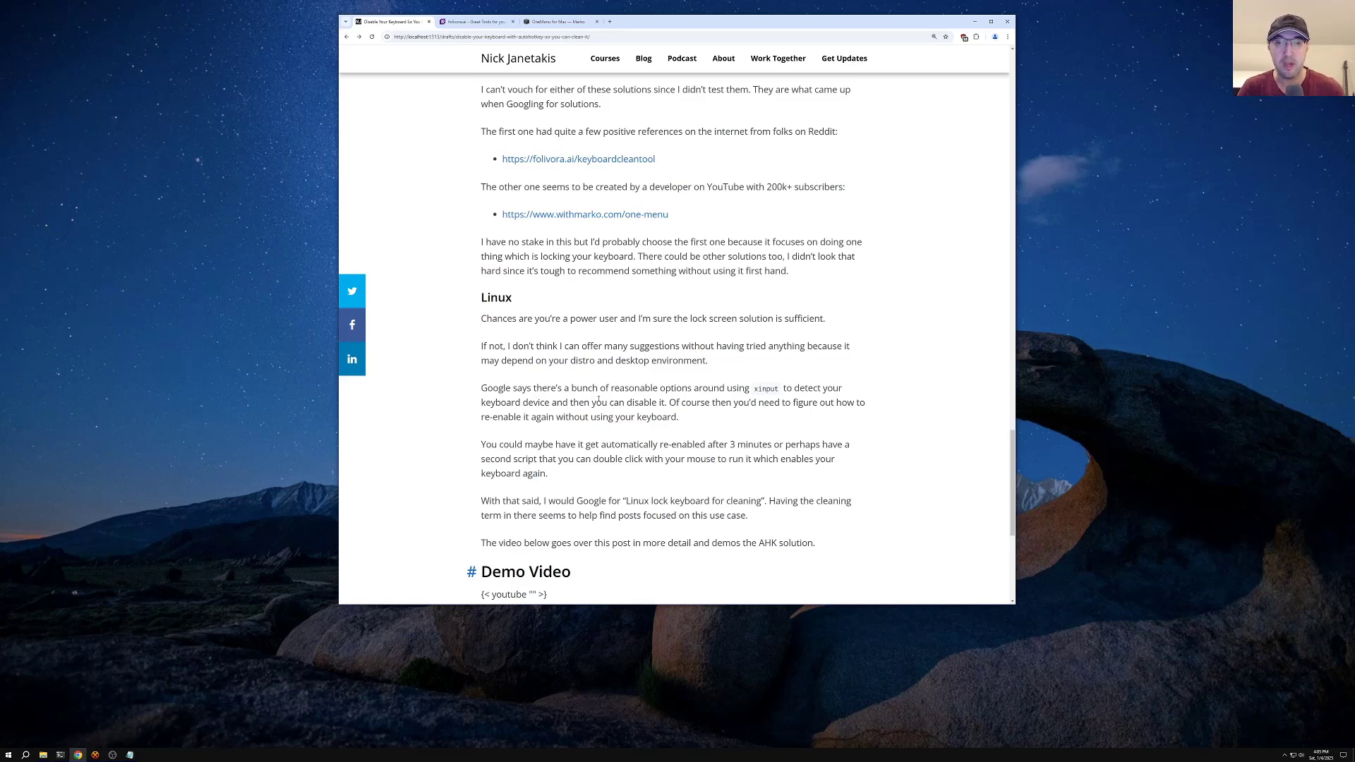
left_click_drag(676, 402, 694, 415)
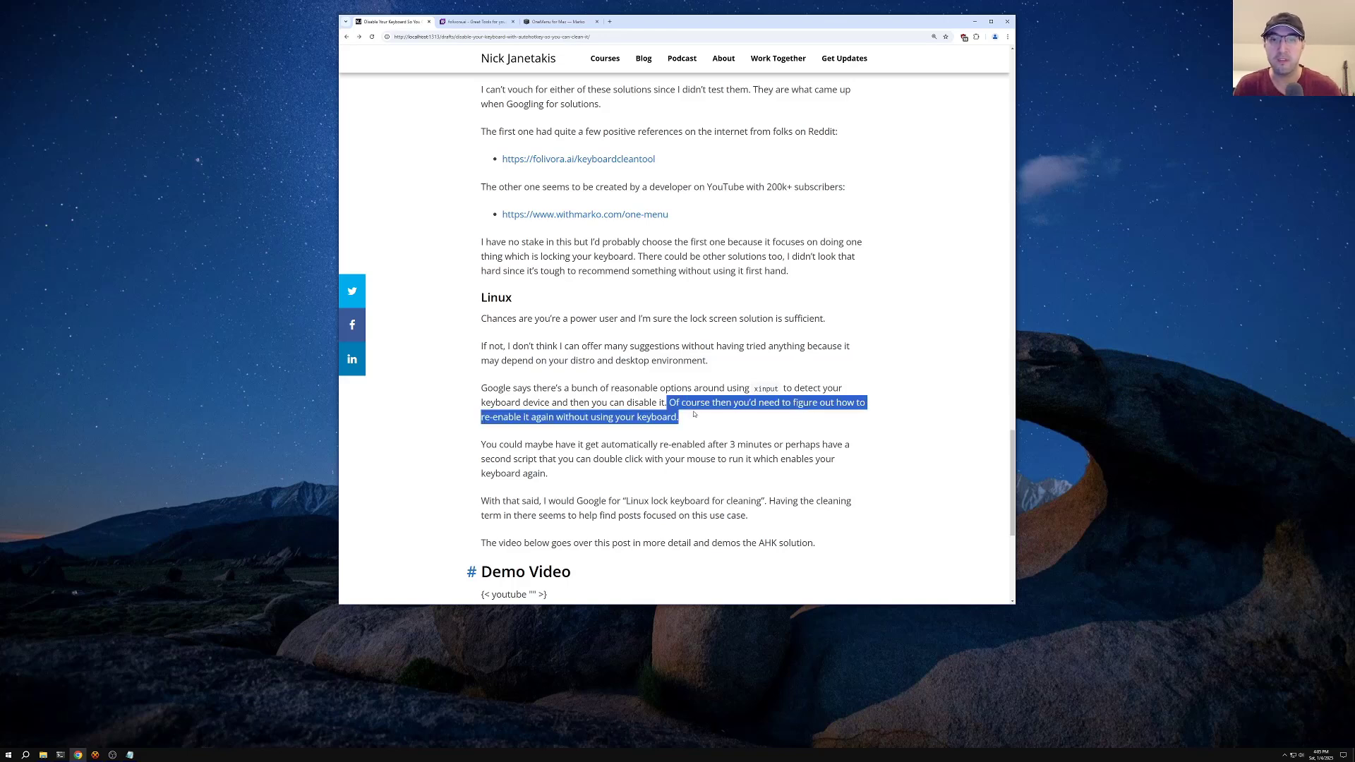
left_click(697, 408)
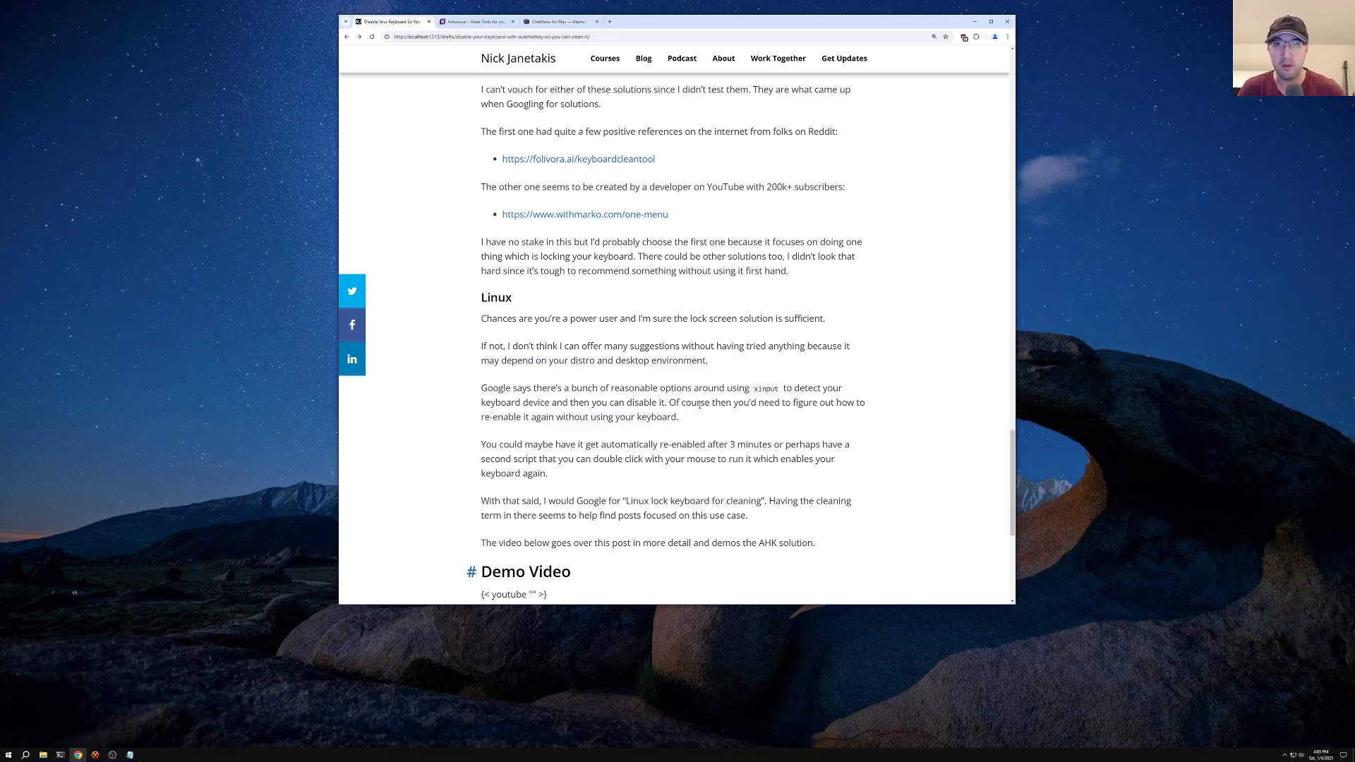
left_click_drag(751, 388, 778, 389)
left_click_drag(483, 402, 553, 402)
left_click(637, 402)
left_click_drag(487, 416, 638, 417)
left_click(698, 419)
scroll(693, 419, "down", 1)
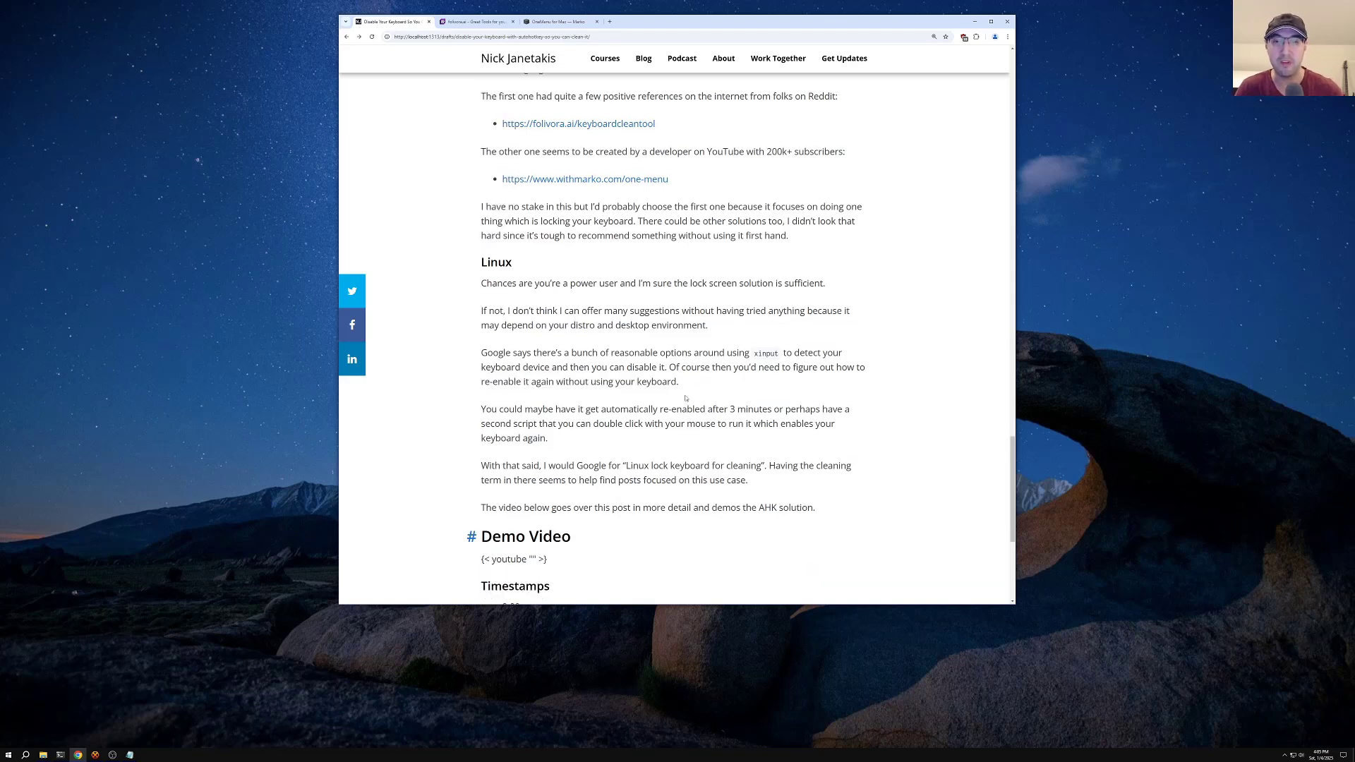
left_click_drag(569, 410, 746, 410)
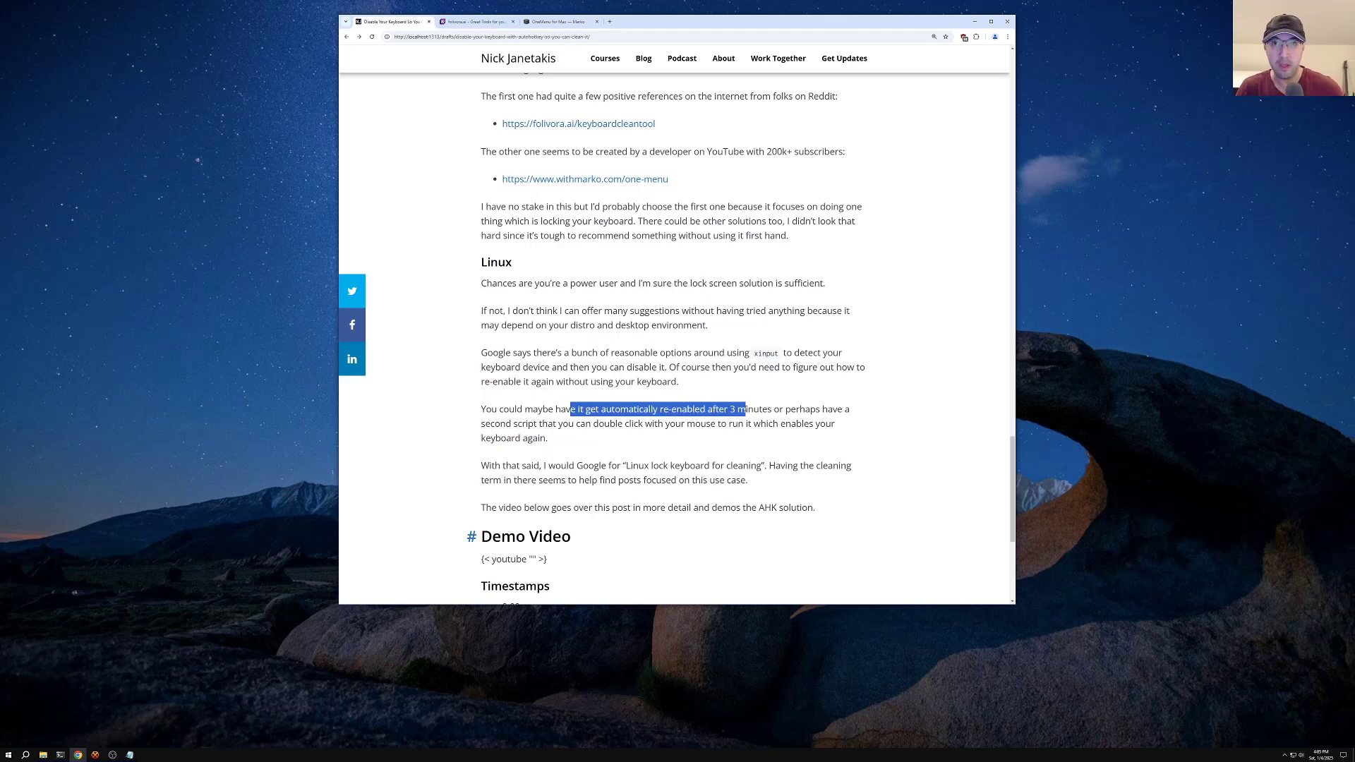
left_click(771, 405)
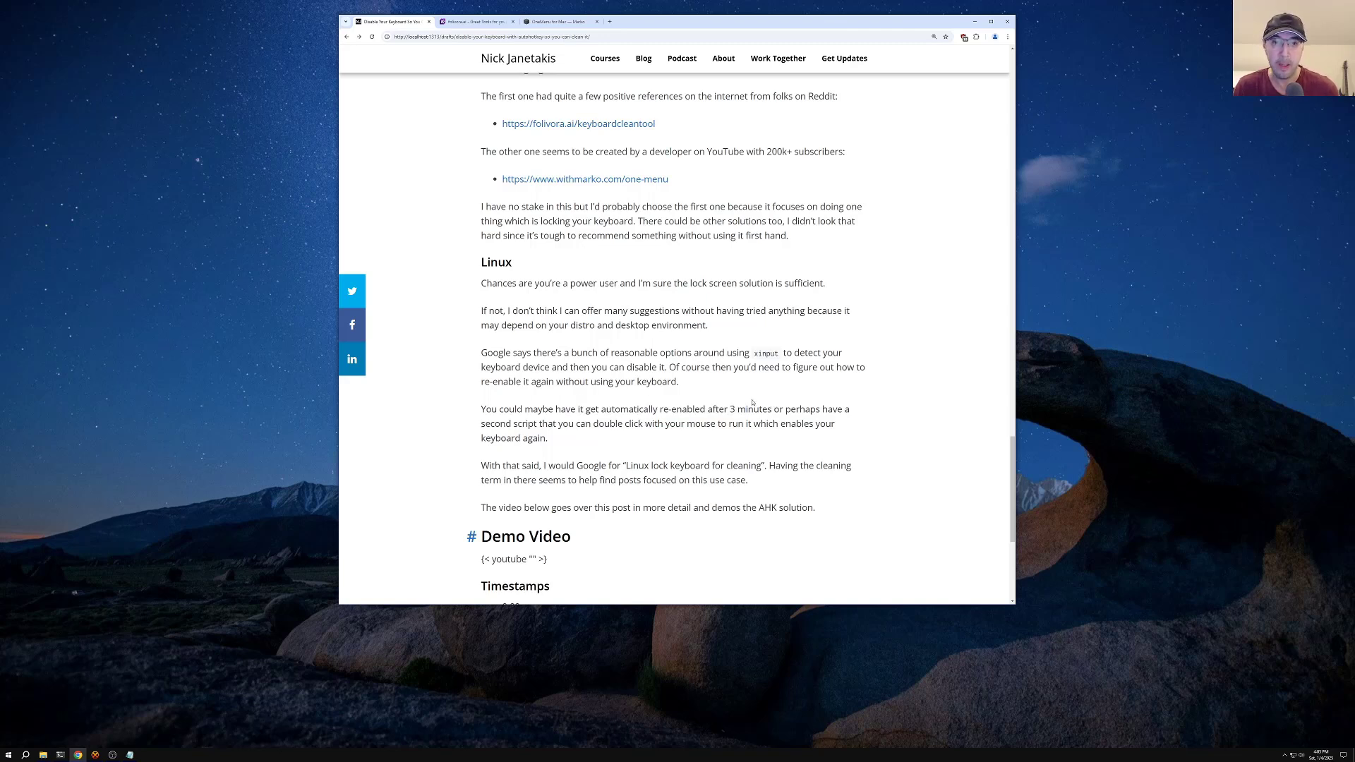
left_click_drag(485, 424, 563, 423)
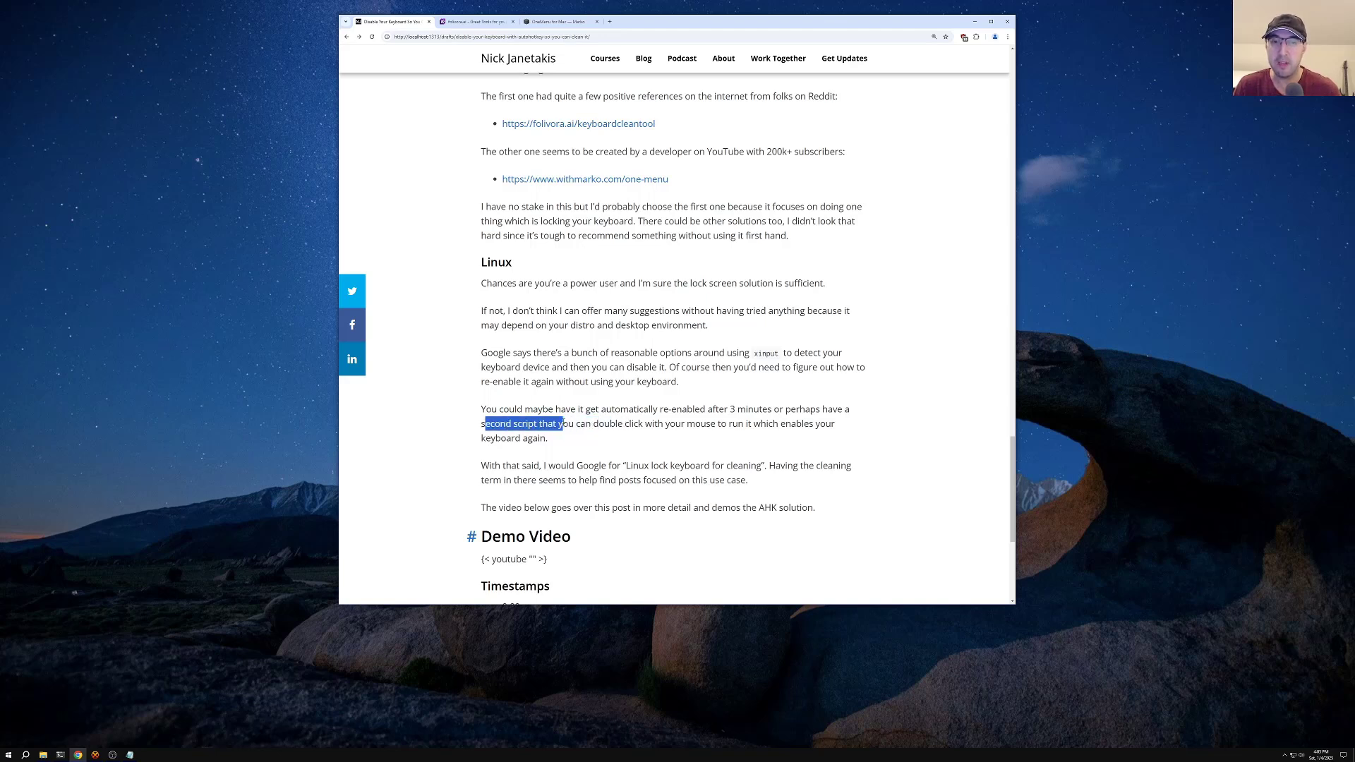
left_click(571, 422)
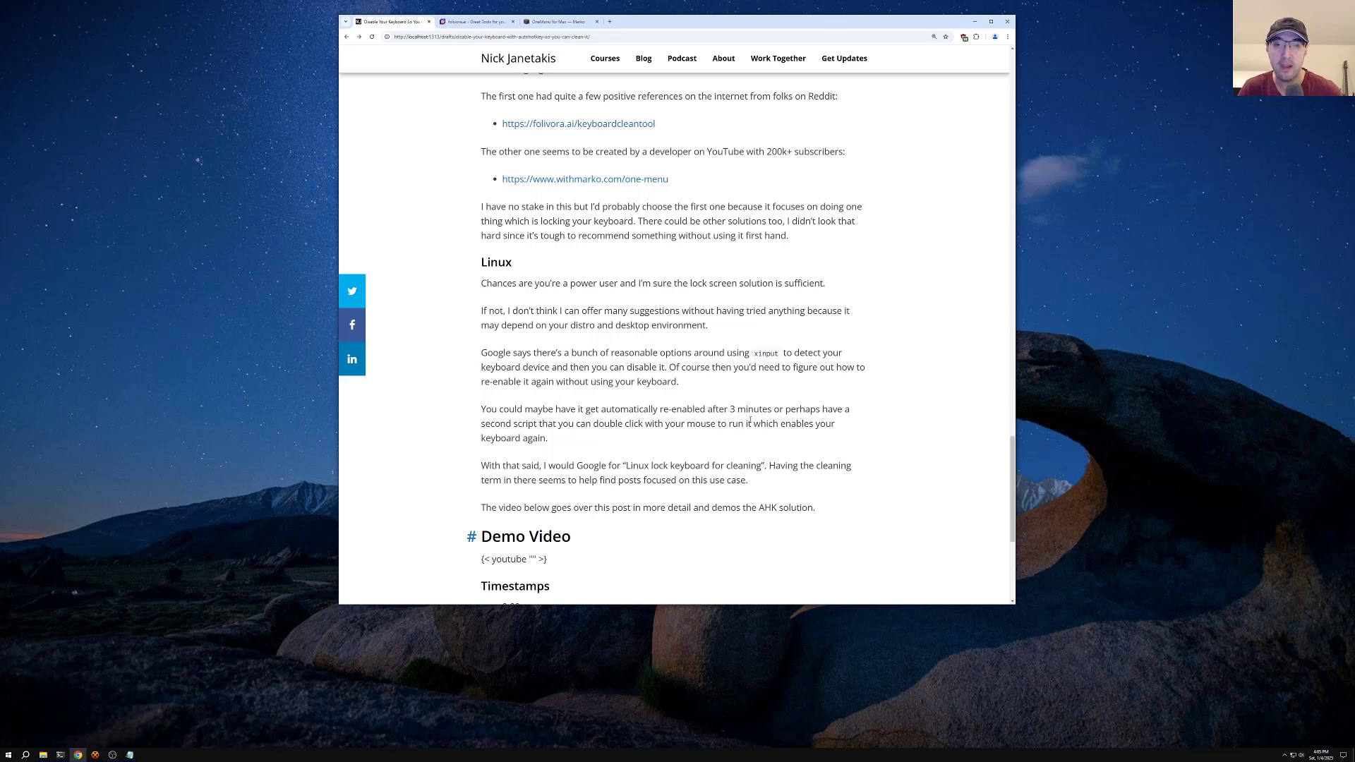
left_click_drag(514, 423, 605, 424)
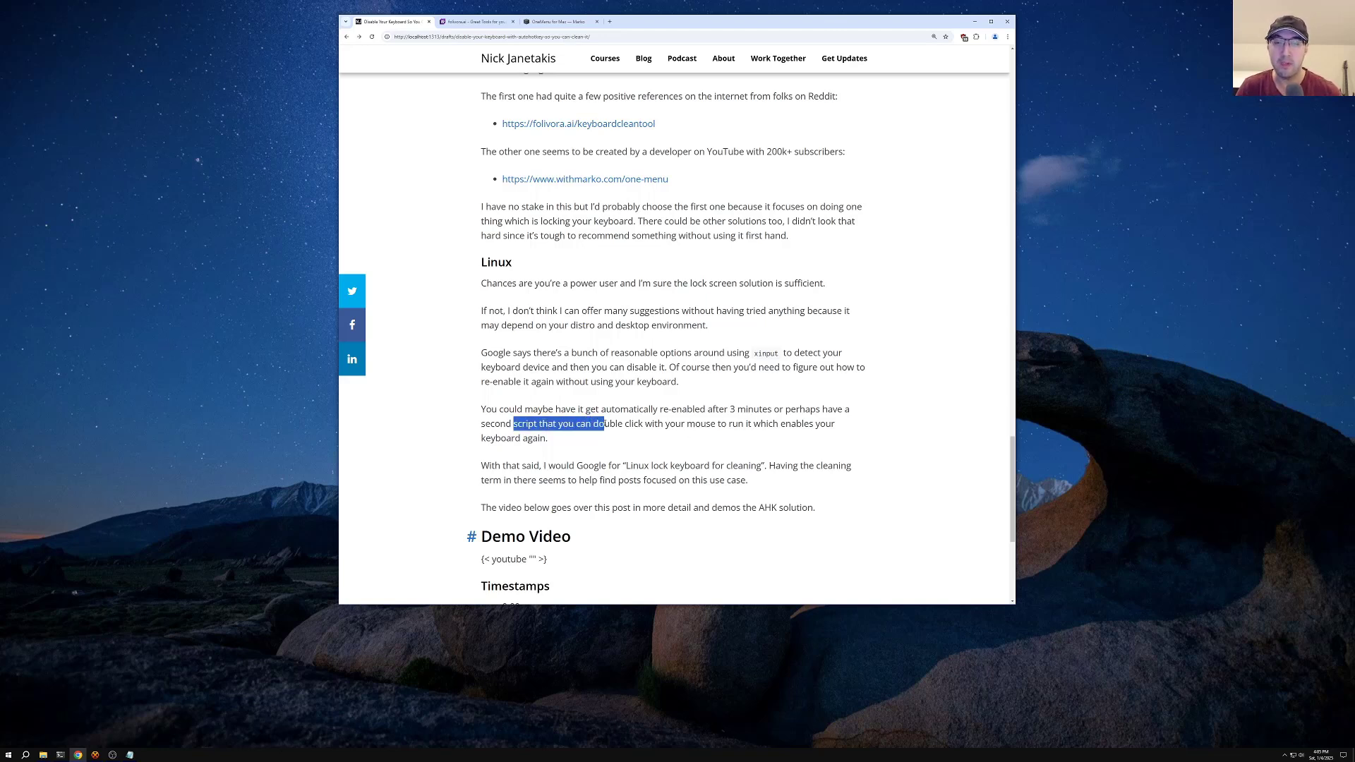
left_click(603, 433)
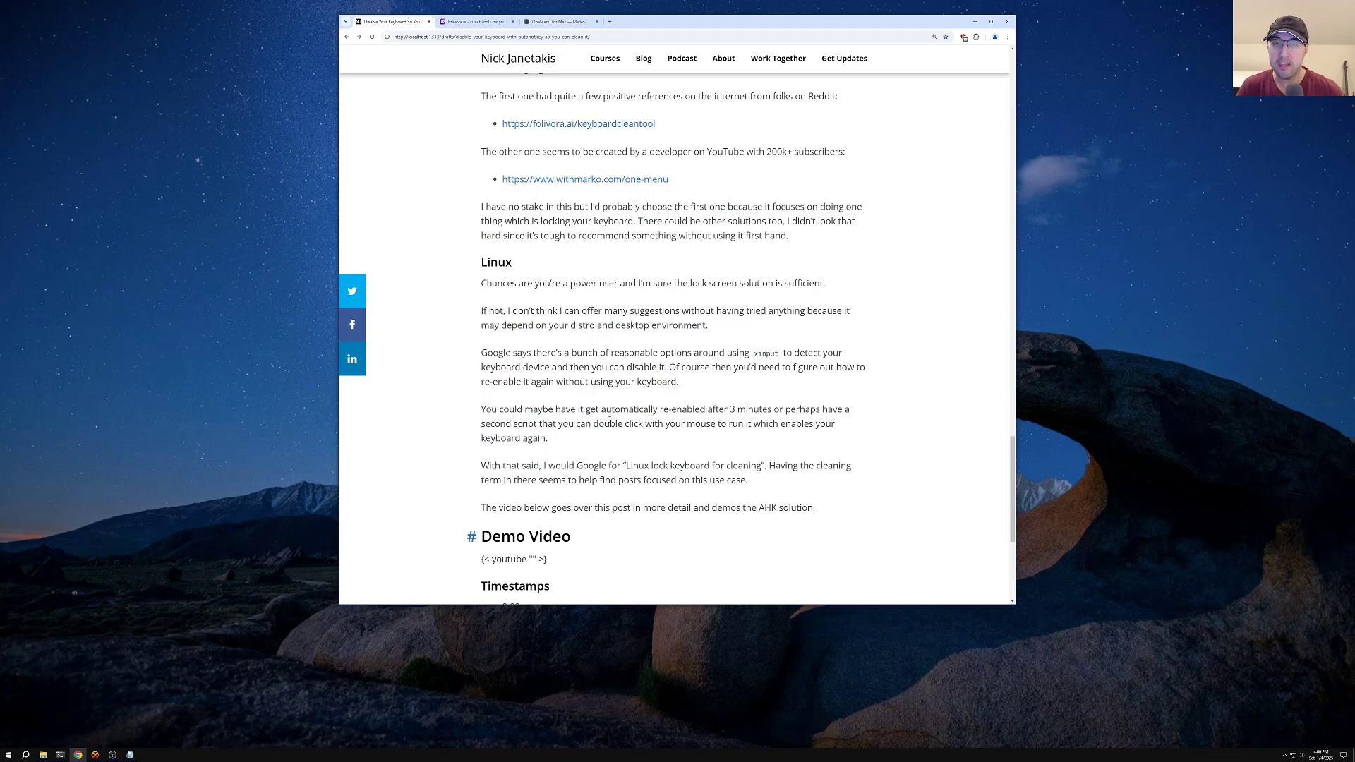
Highlight the Linux search phrase and lock-screen sentence, then scroll back up to the post's title.
left_click_drag(624, 464, 765, 466)
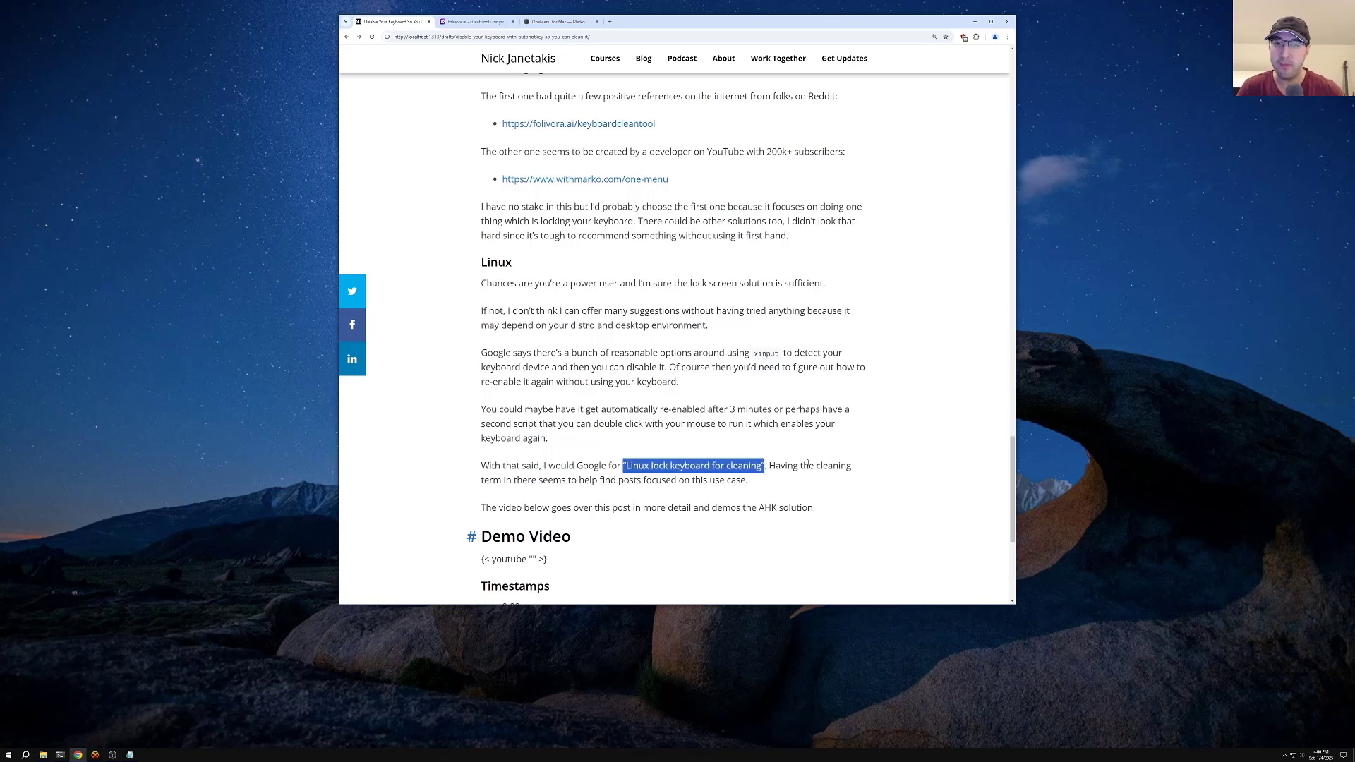
left_click_drag(578, 480, 693, 480)
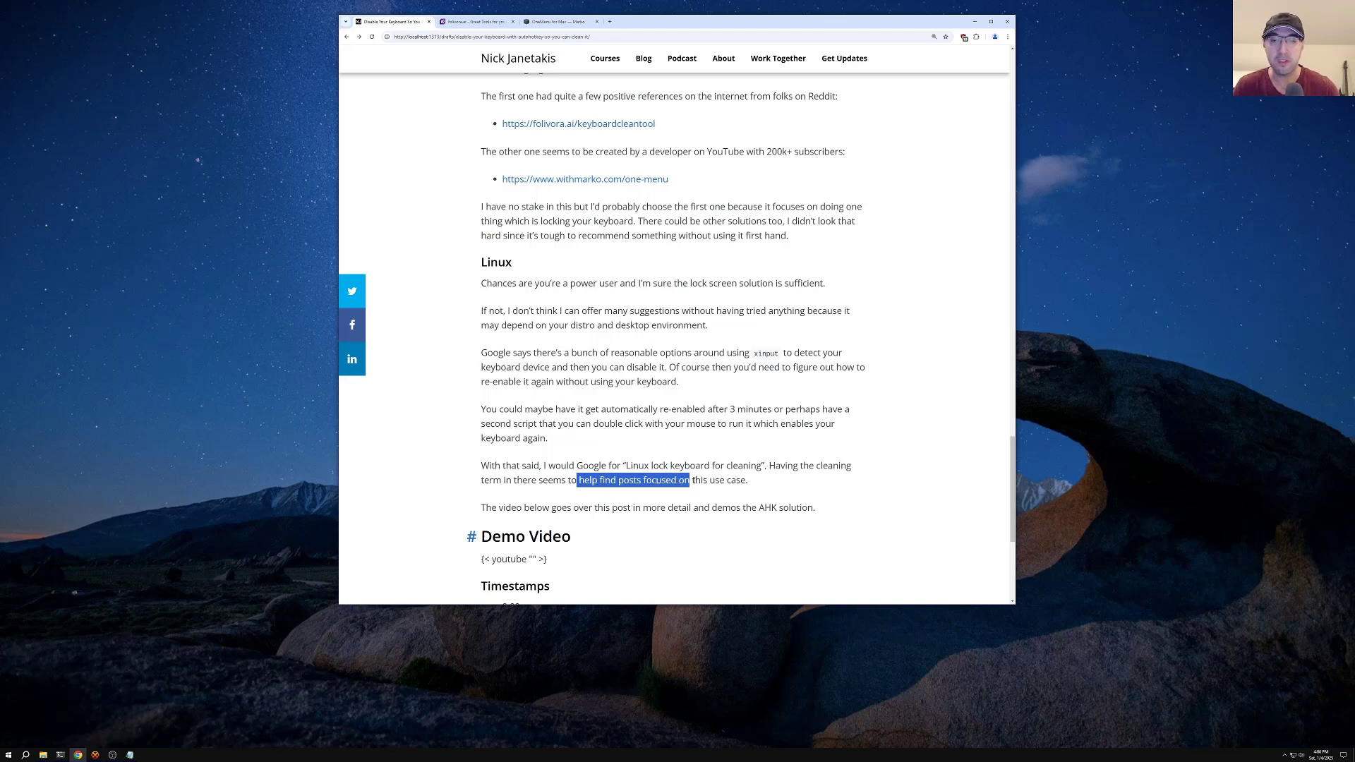
left_click(742, 480)
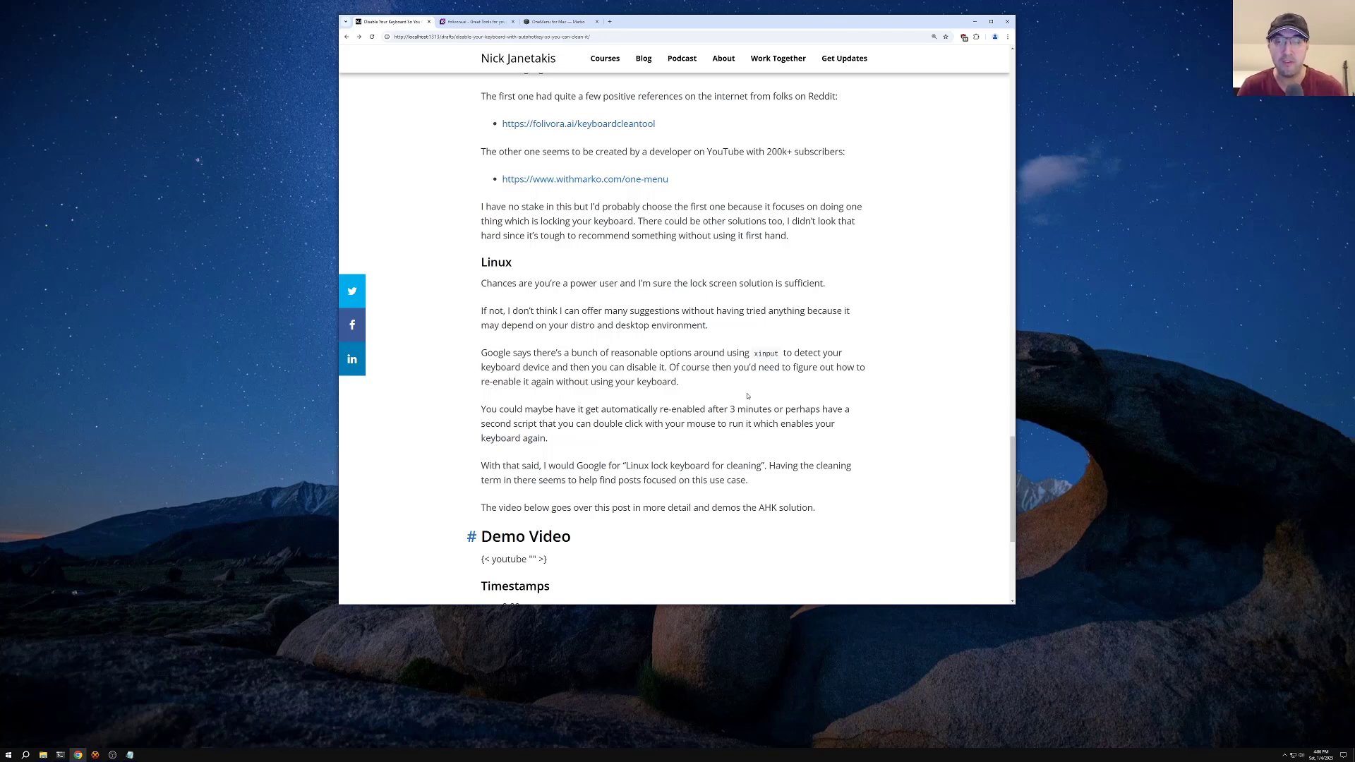
left_click_drag(824, 283, 479, 283)
left_click(762, 283)
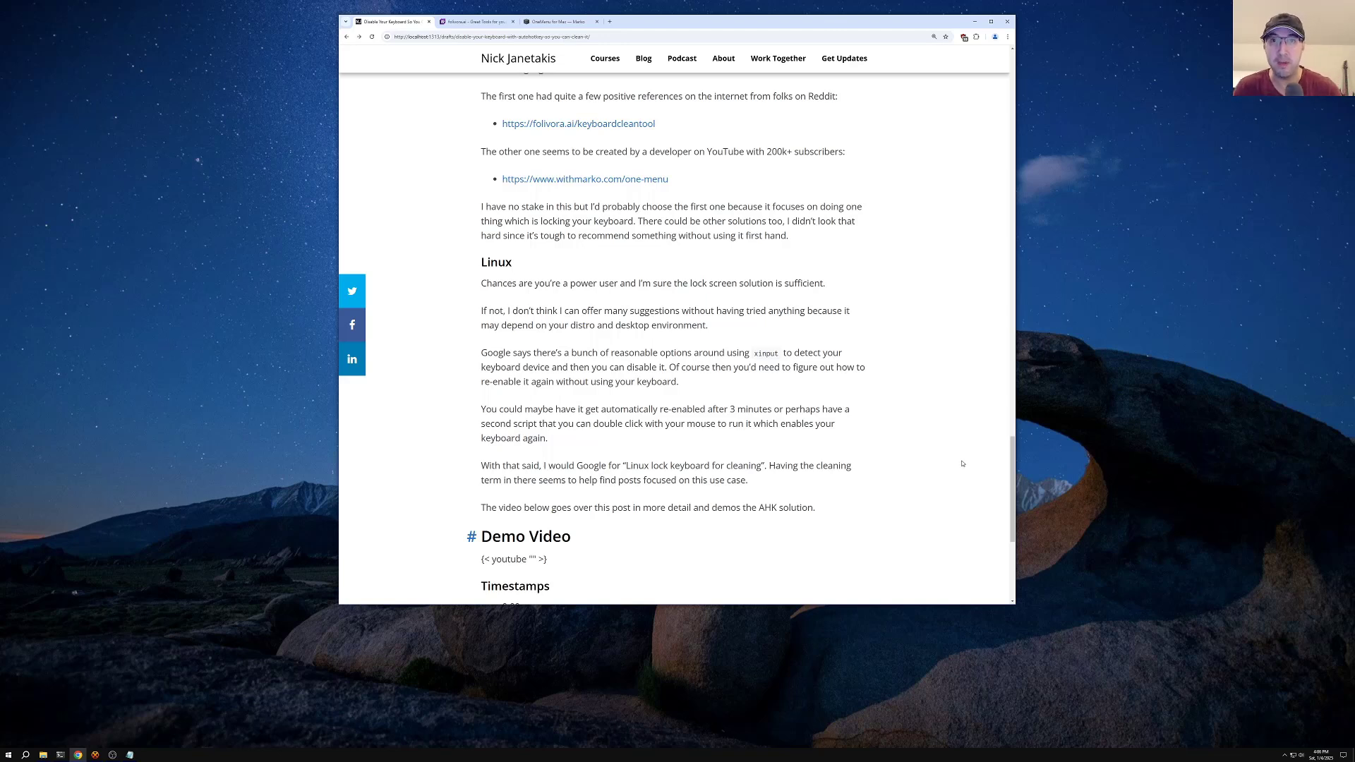
left_click_drag(1012, 487, 1000, 106)
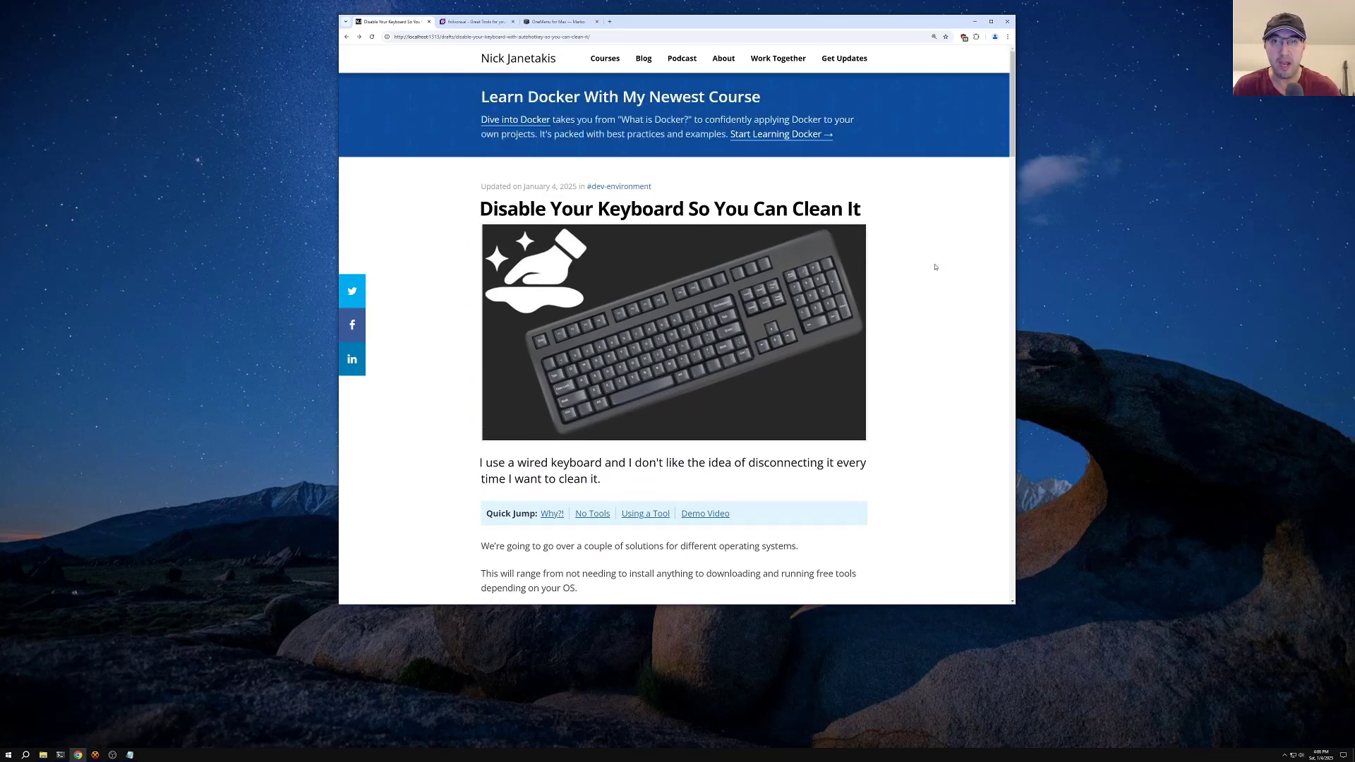